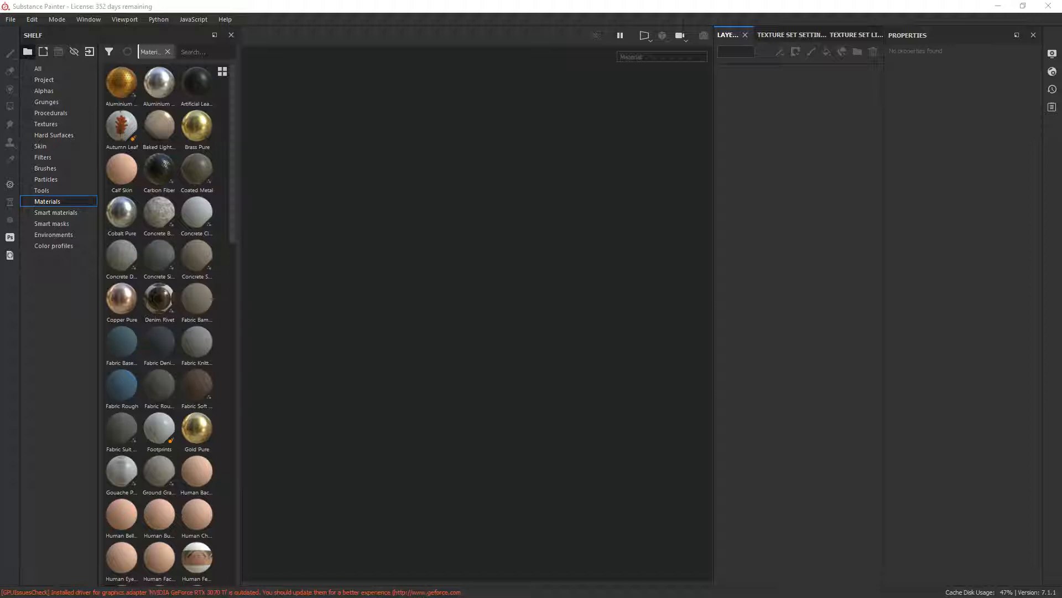
Create a new project from the Base.fbx mesh in the export folder with a document resolution of 4096.
left_click(10, 20)
mouse_move(18, 54)
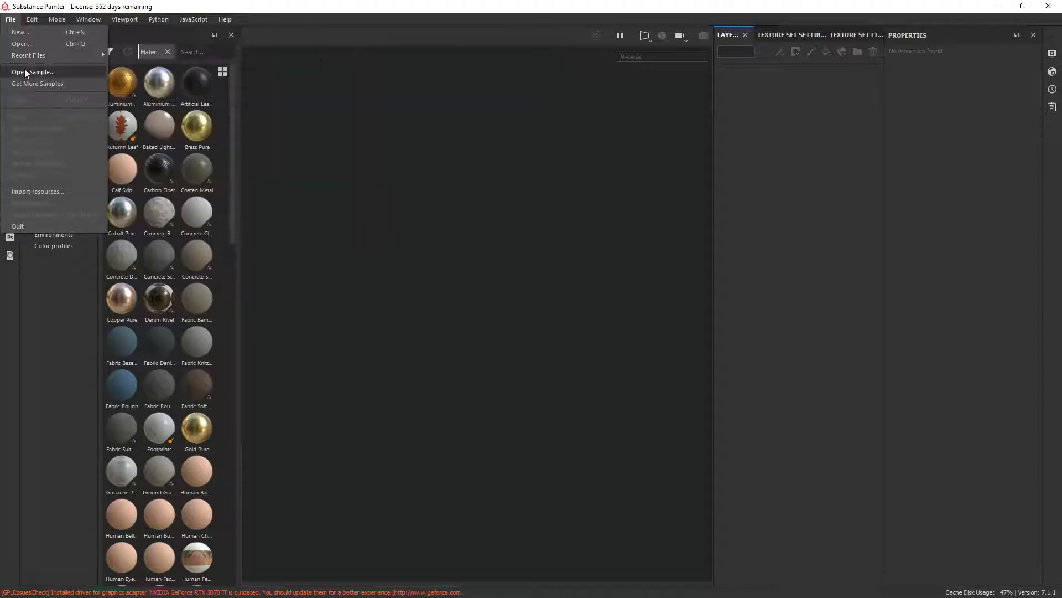
left_click(20, 32)
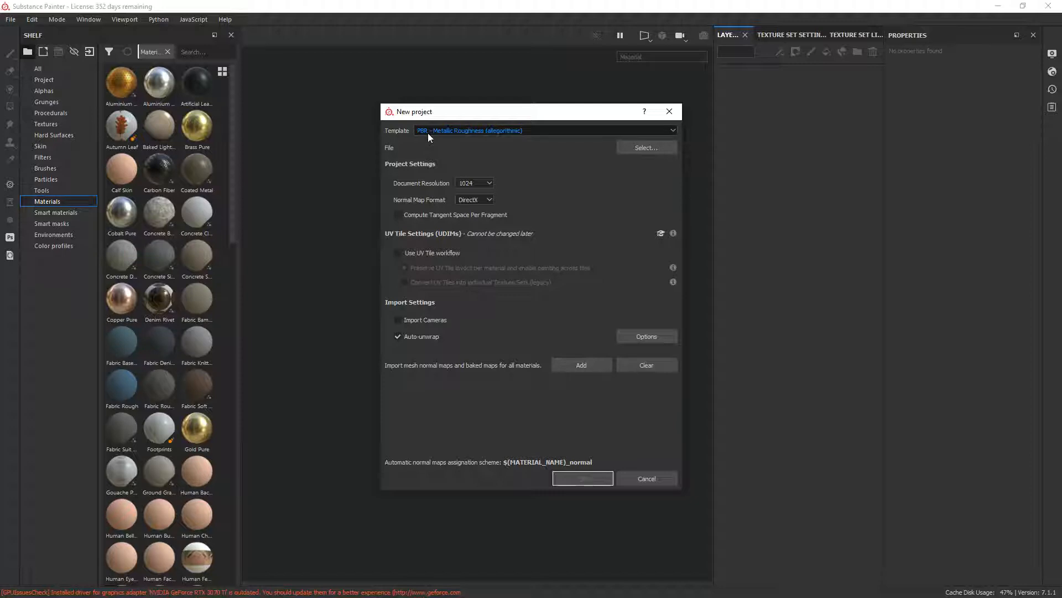
left_click(470, 181)
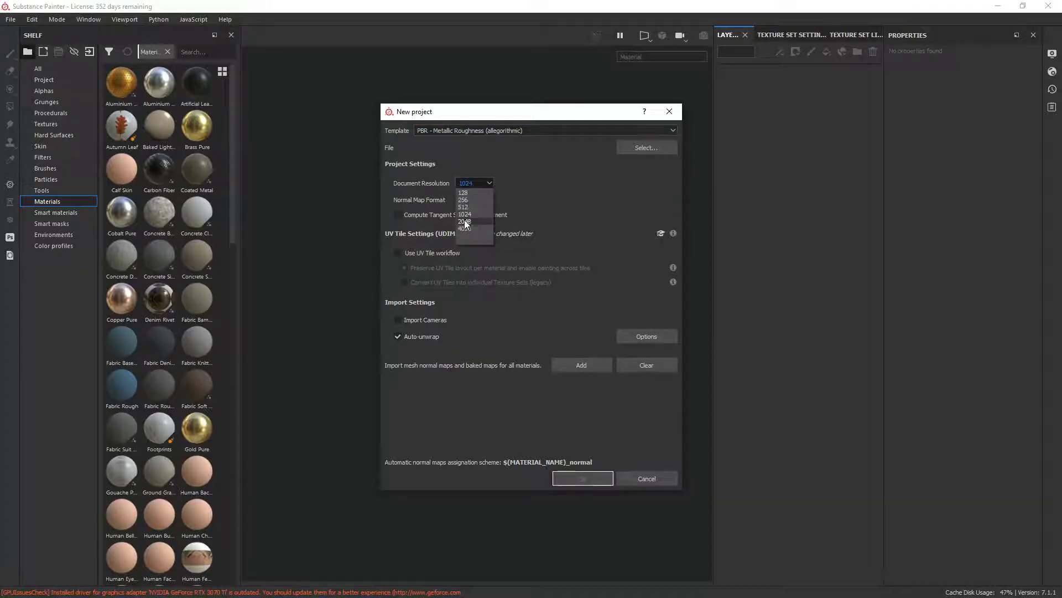
left_click(468, 228)
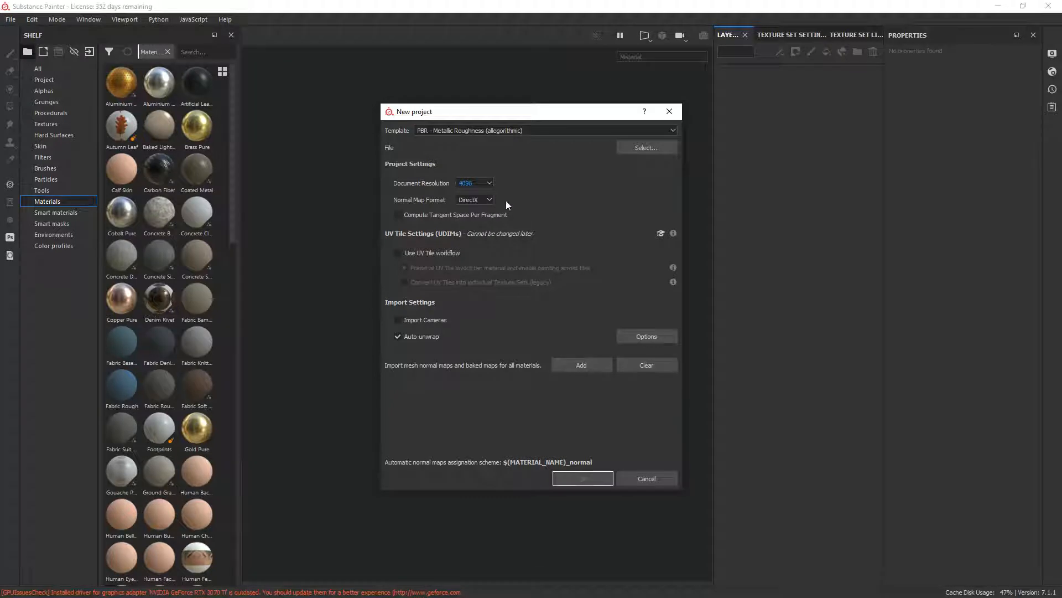
left_click(644, 148)
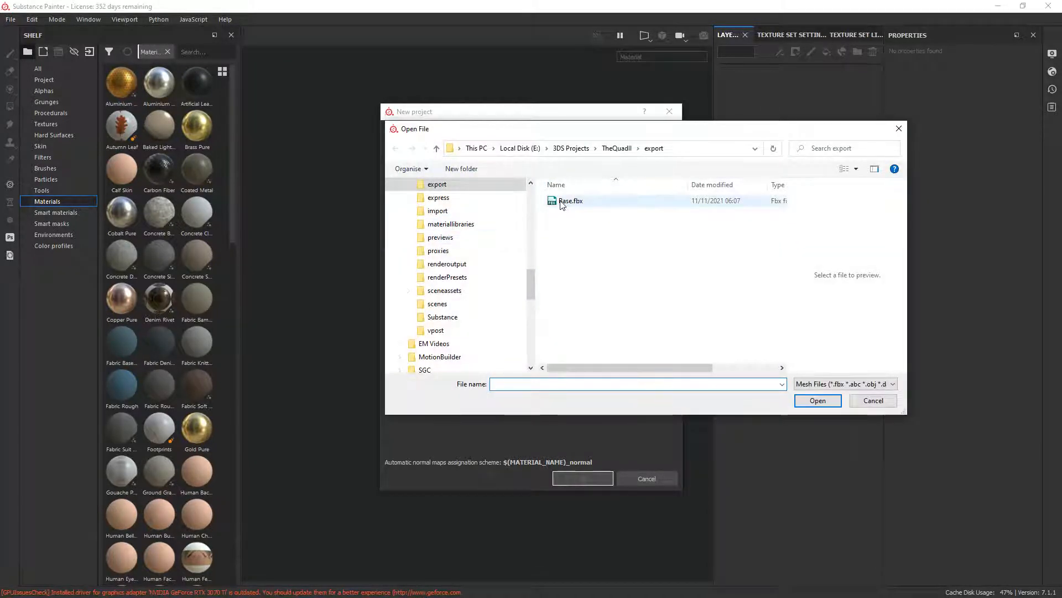
double_click(568, 200)
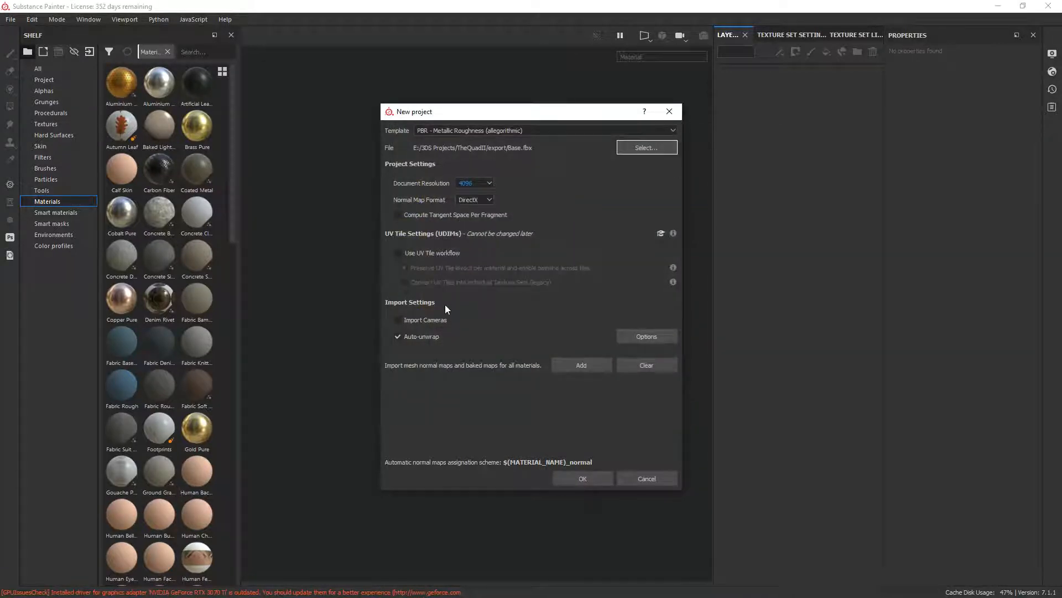
left_click(580, 477)
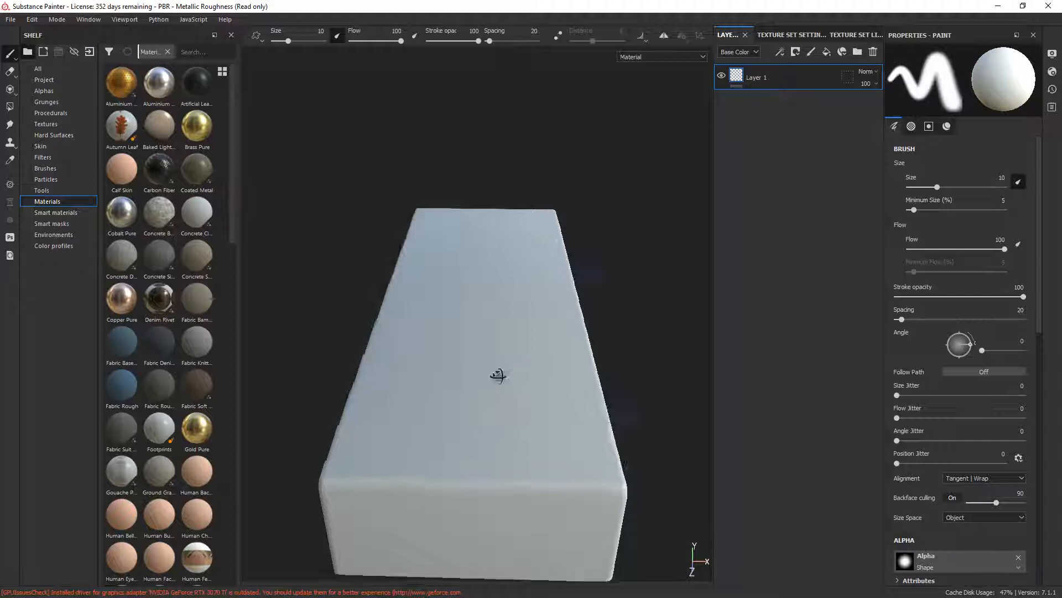
Rotate the environment lighting around the block and delete the default paint layer Layer 1.
mouse_move(498, 375)
left_mouse_down("alt")
mouse_move(451, 322)
mouse_move(509, 350)
mouse_move(510, 223)
mouse_move(493, 260)
mouse_move(505, 189)
mouse_move(476, 239)
mouse_move(472, 231)
left_mouse_up("alt")
middle_click_drag(480, 216, 468, 222, "alt")
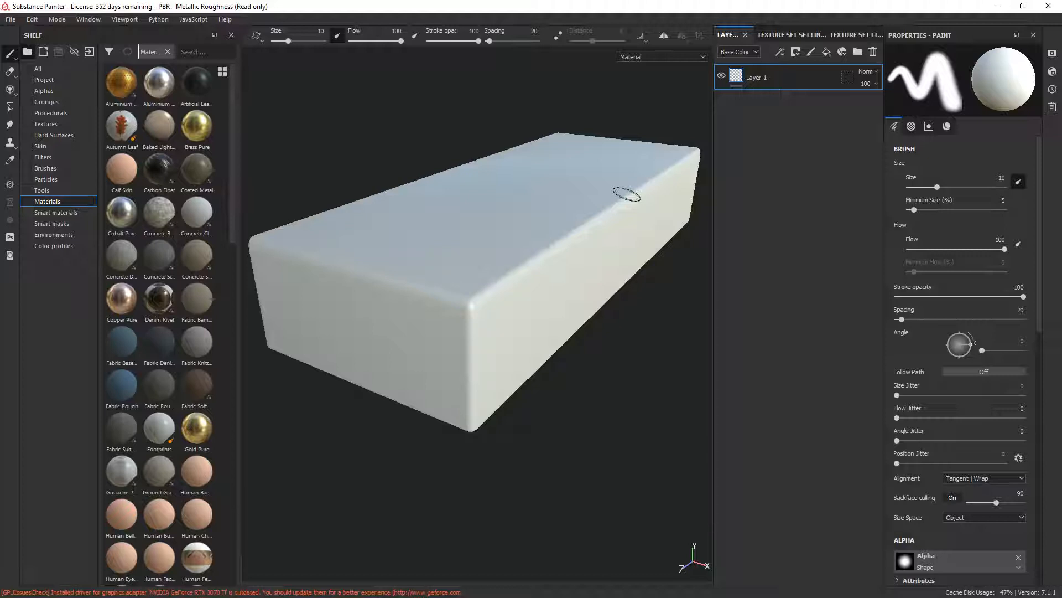
mouse_move(427, 195)
right_mouse_down("shift")
mouse_move(560, 197)
mouse_move(408, 173)
mouse_move(532, 180)
mouse_move(430, 196)
mouse_move(581, 204)
mouse_move(382, 181)
mouse_move(614, 192)
mouse_move(518, 199)
mouse_move(609, 131)
right_mouse_up("shift")
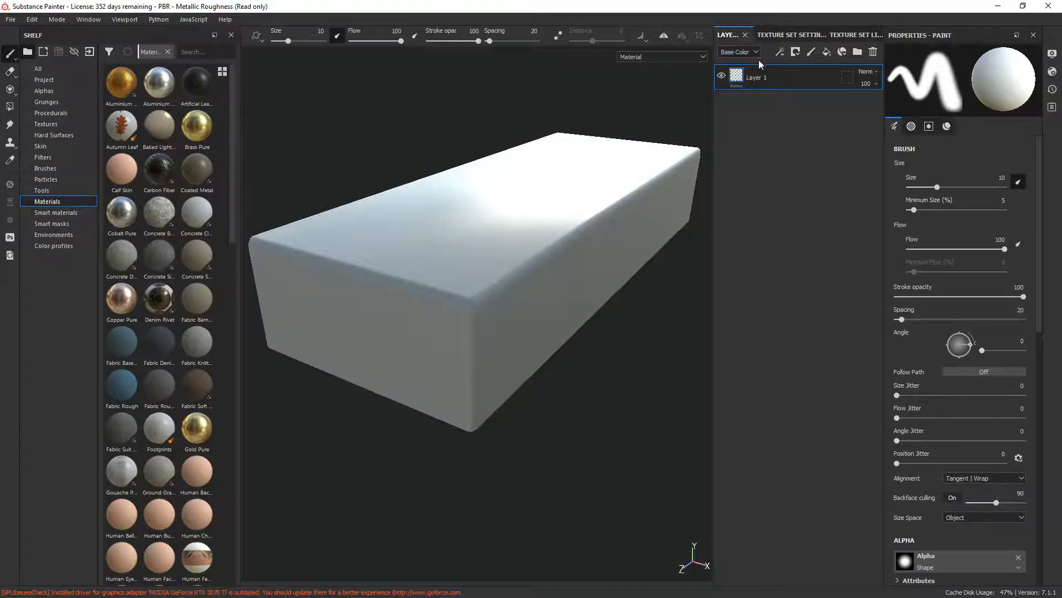
double_click(763, 78)
left_click(873, 52)
mouse_move(370, 234)
right_mouse_down("shift")
mouse_move(472, 220)
mouse_move(390, 229)
right_mouse_up("shift")
Bake all the selected mesh maps for DefaultMaterial at an output size of 4096.
left_click(789, 35)
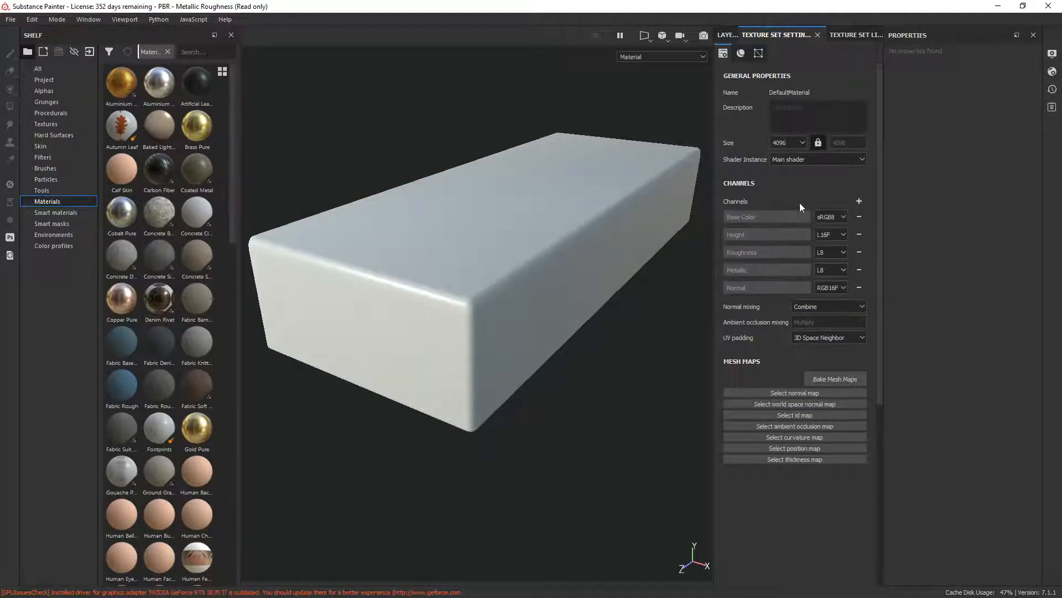
left_click(858, 35)
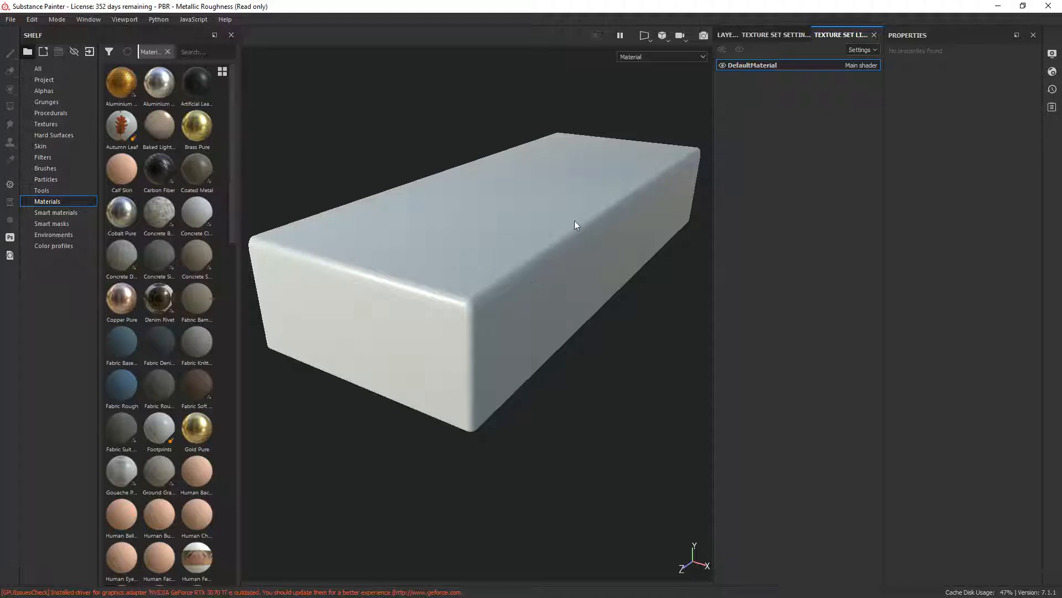
left_click(766, 35)
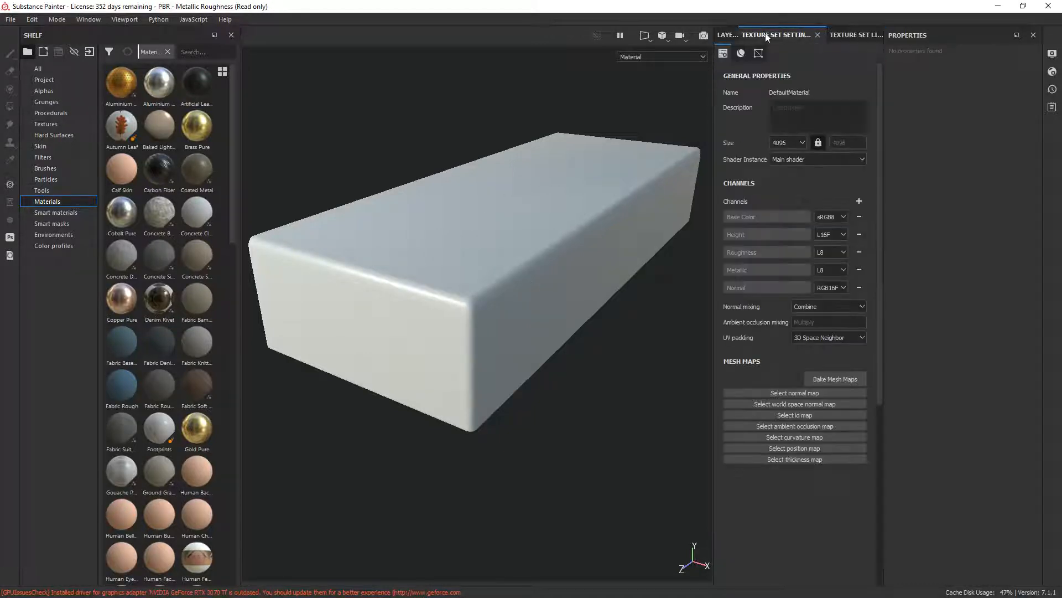
left_click(726, 35)
left_click(768, 35)
left_click(825, 379)
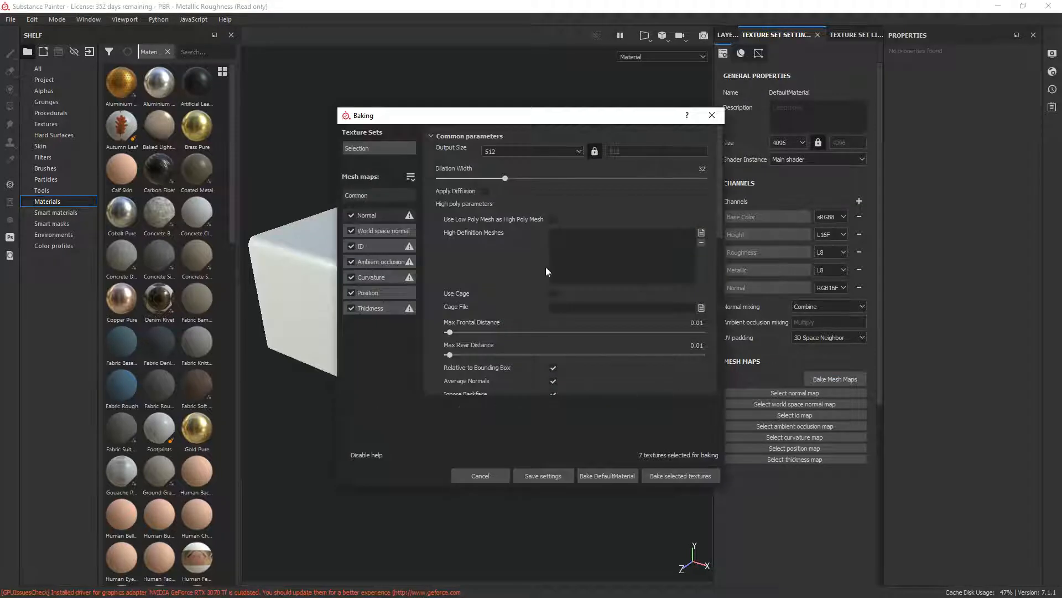
left_click(510, 150)
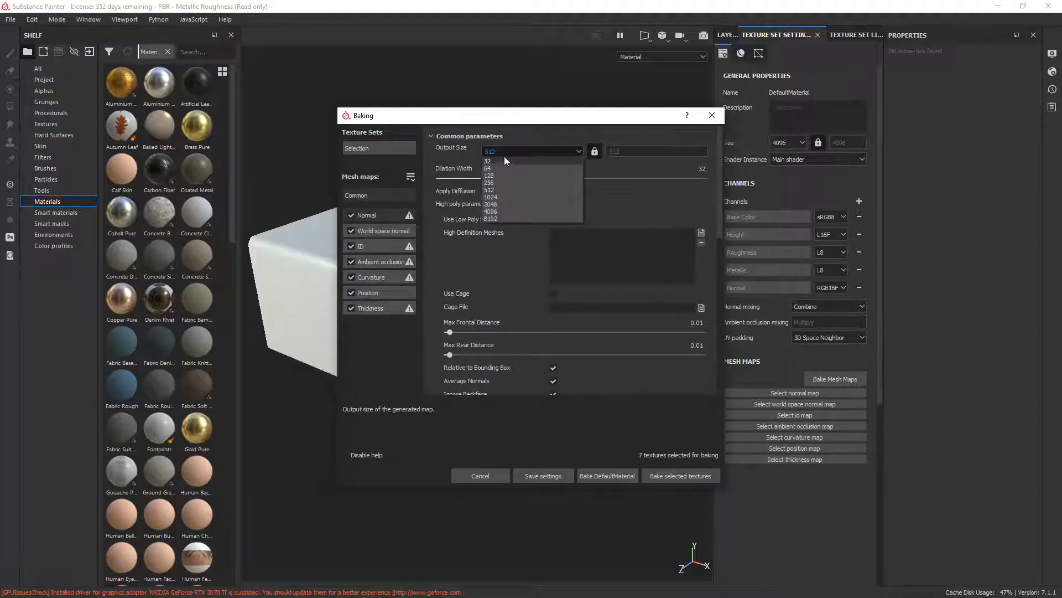
left_click(503, 211)
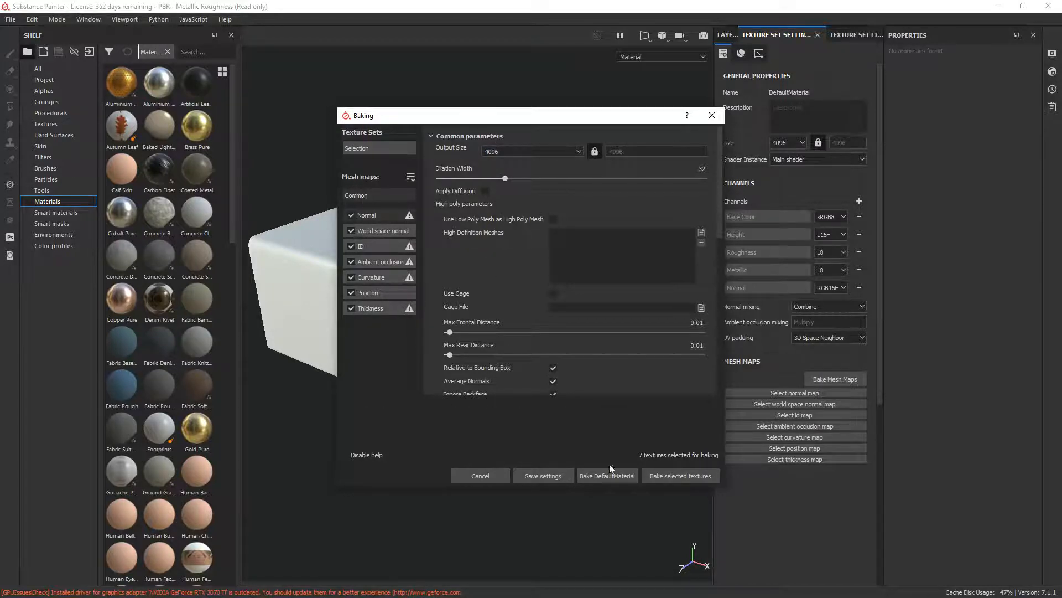
left_click(668, 473)
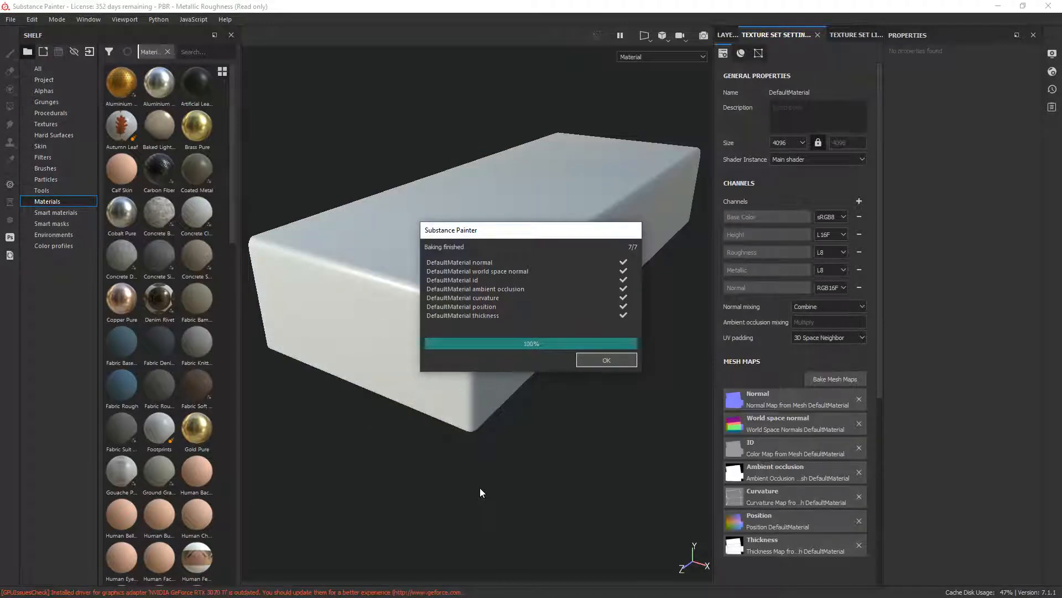
left_click(592, 359)
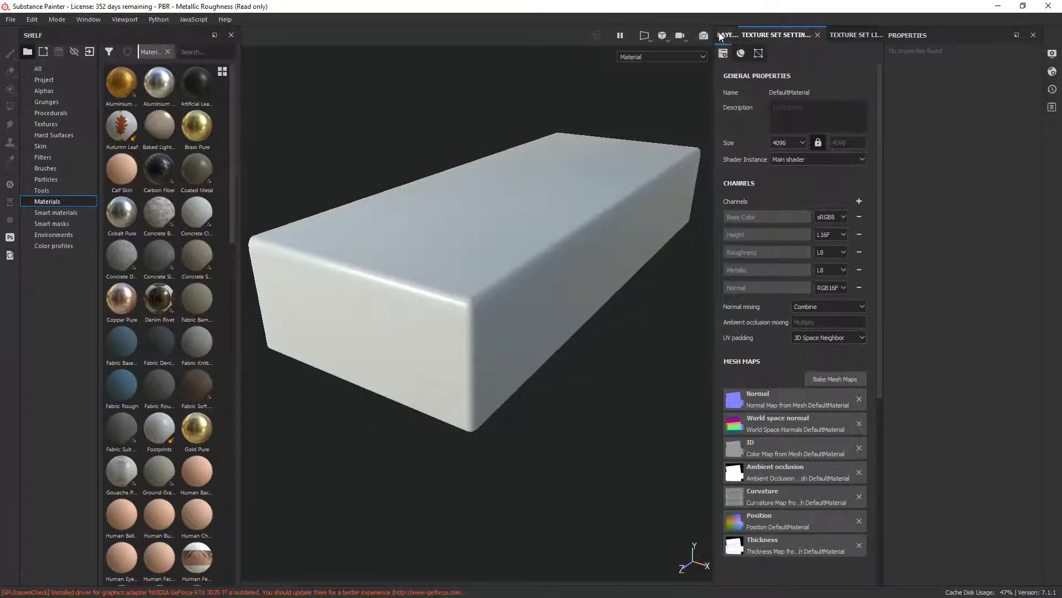
Add a folder to the layer stack and name it Base Paint.
left_click(723, 35)
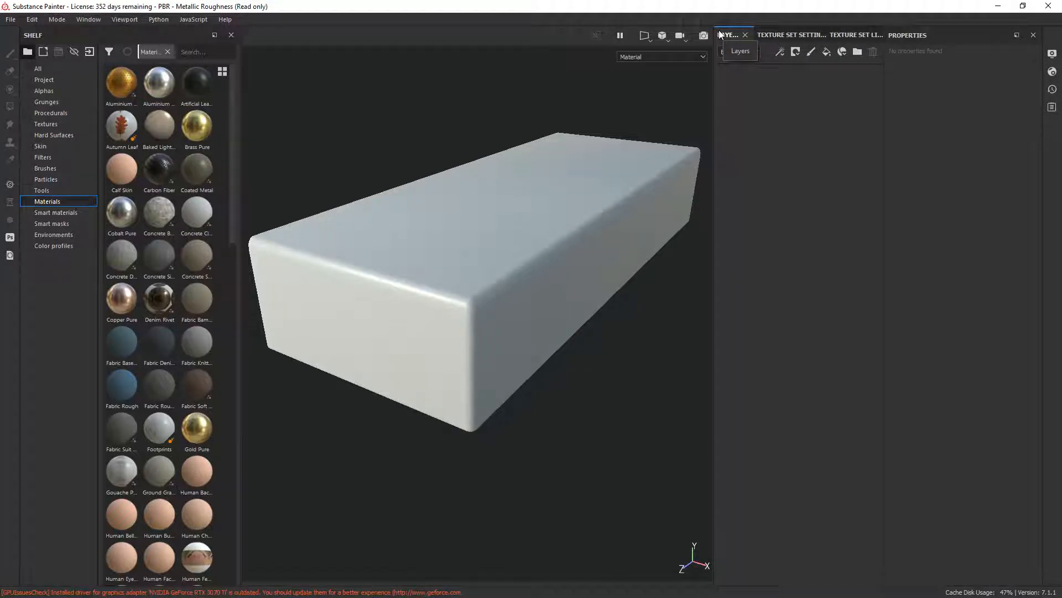
left_click(858, 51)
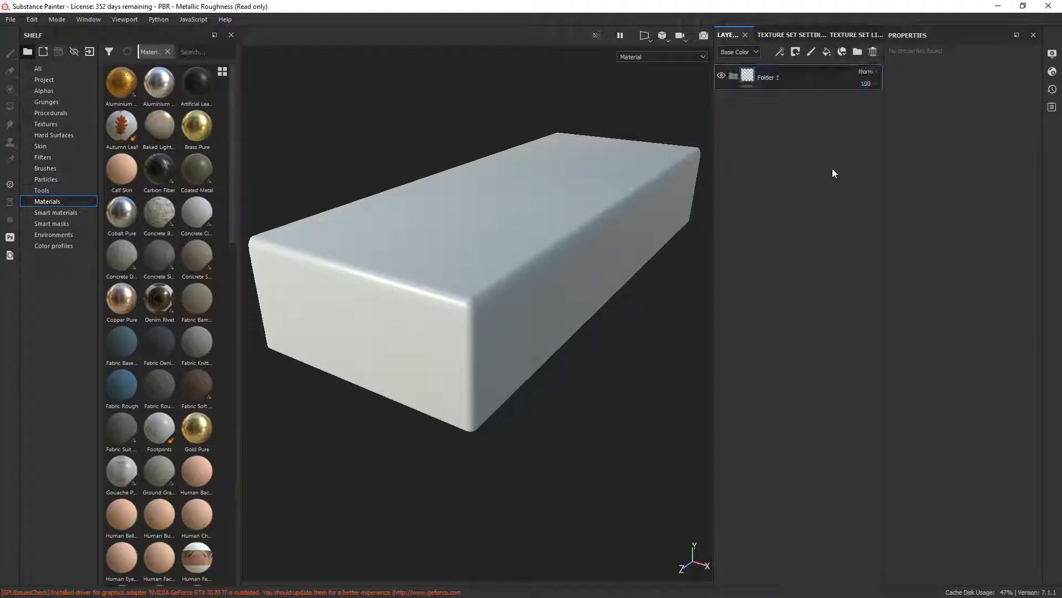
double_click(769, 77)
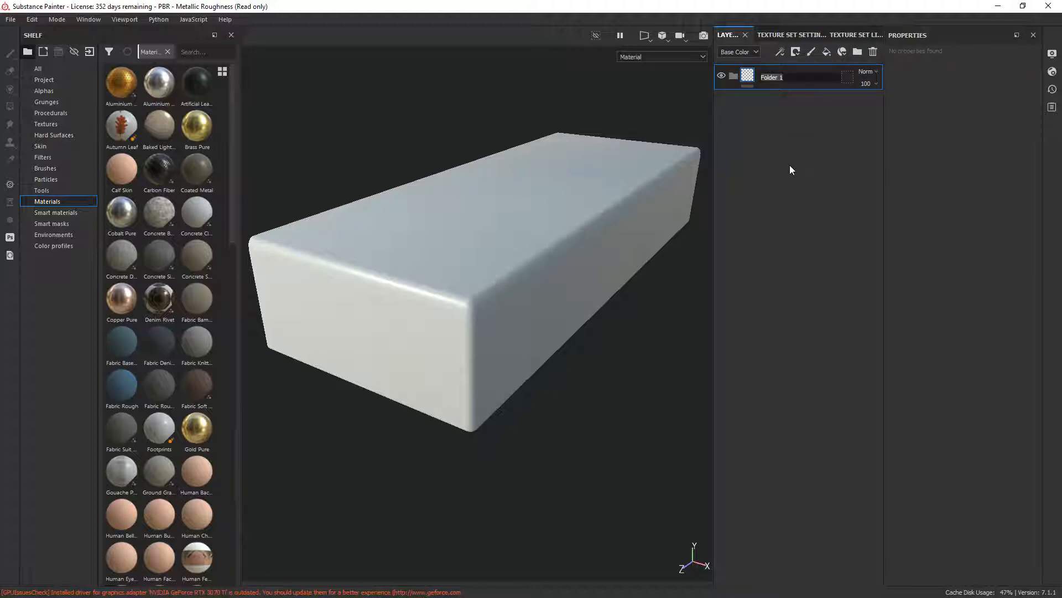
type("Base Paint")
key("Return")
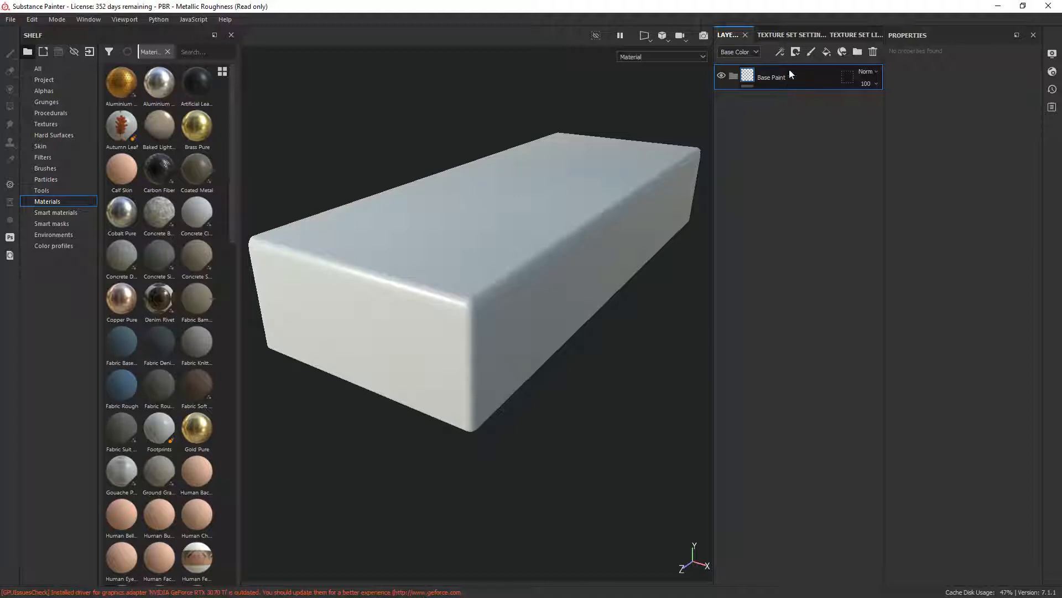
Add a fill layer inside the Base Paint folder and leave only its color channel enabled.
left_click(826, 53)
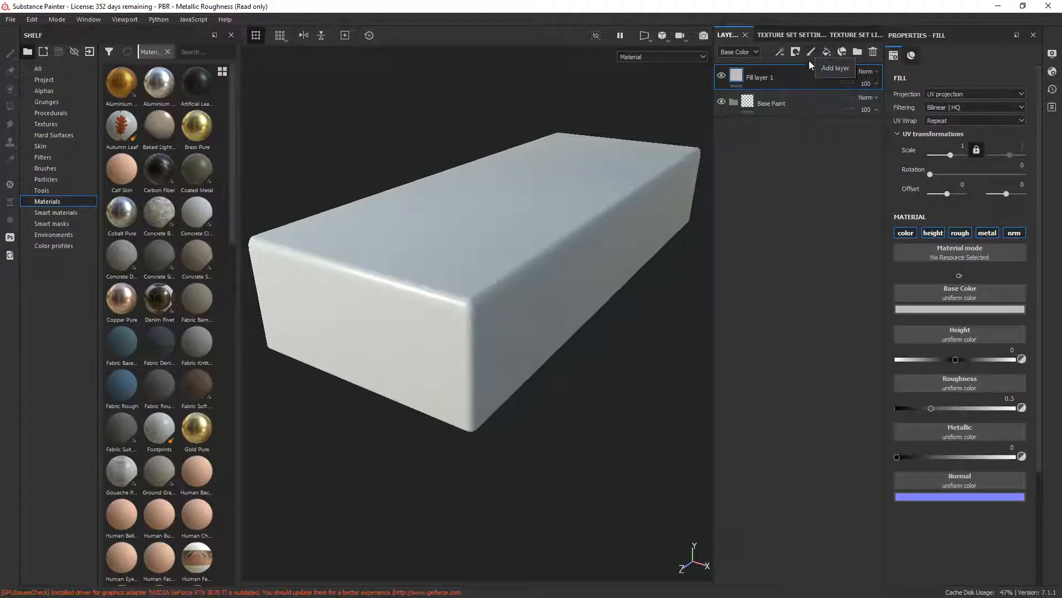
left_click_drag(786, 72, 787, 105)
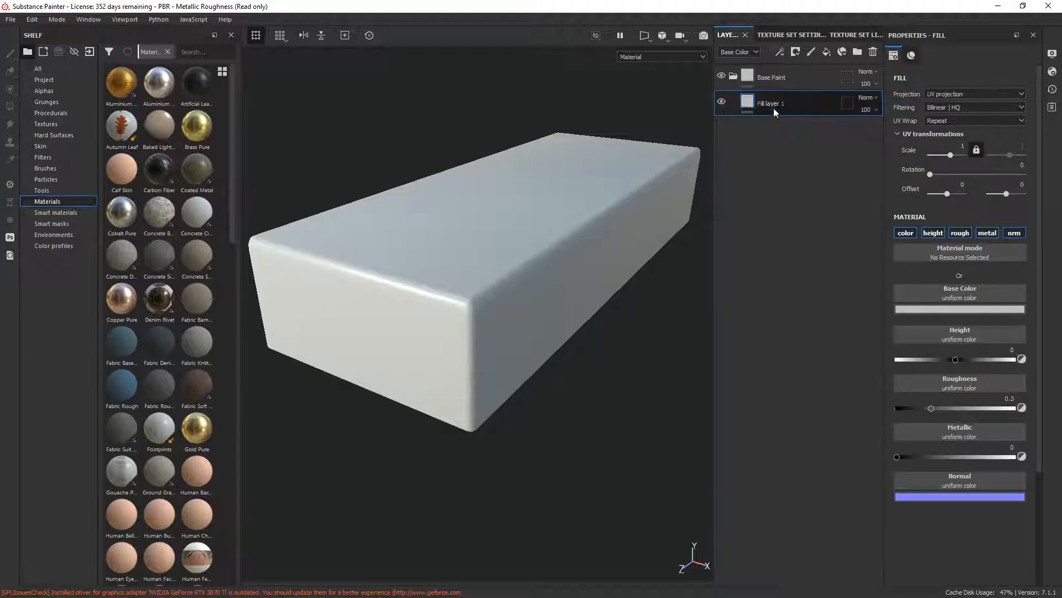
left_click(933, 233)
left_click(960, 233)
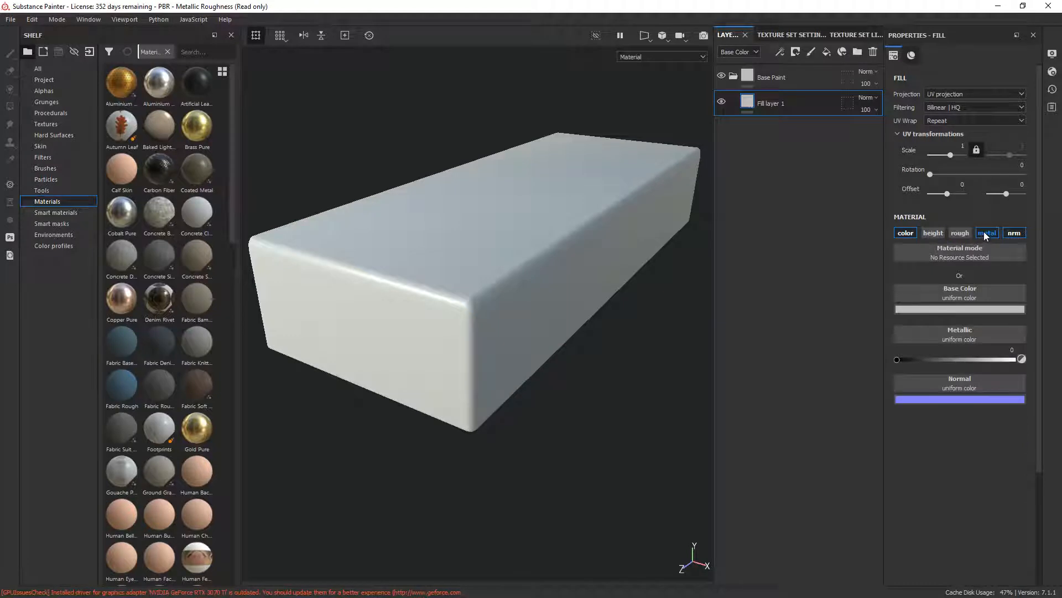
left_click(985, 232)
left_click(1014, 233)
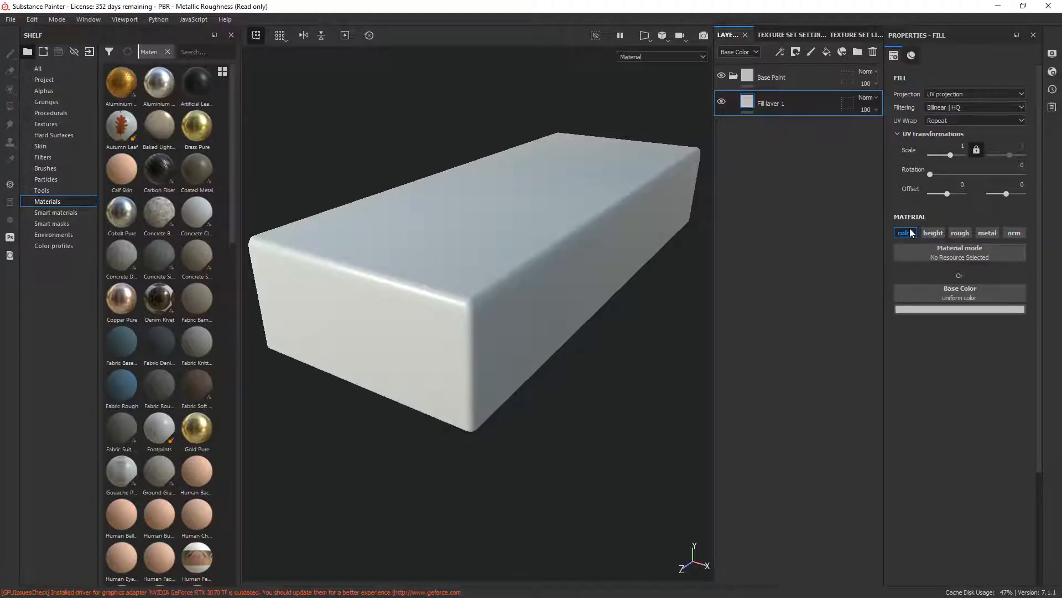
Set the fill layer's base color to a muted red and rename the layer Colour.
left_click(938, 308)
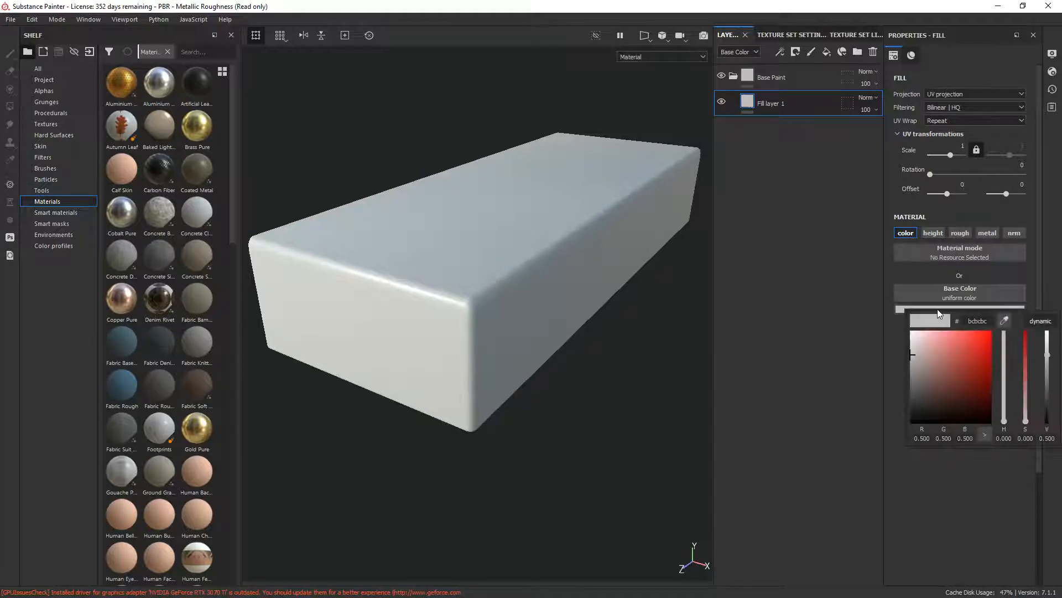
left_click_drag(945, 357, 962, 356)
mouse_move(958, 358)
left_mouse_down()
mouse_move(941, 366)
mouse_move(961, 354)
mouse_move(969, 367)
left_mouse_up()
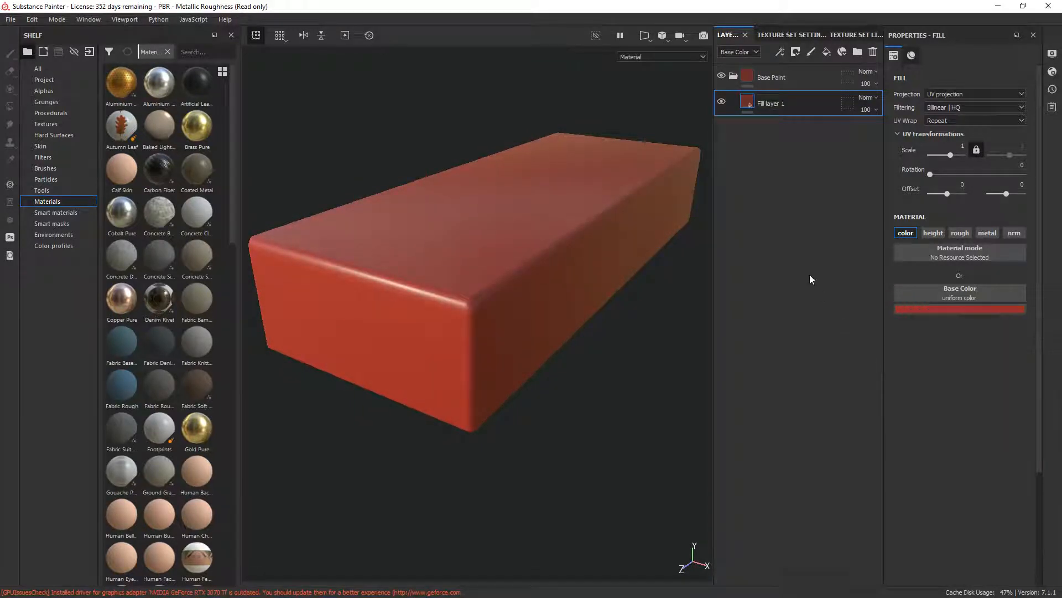
double_click(771, 103)
type("Colour")
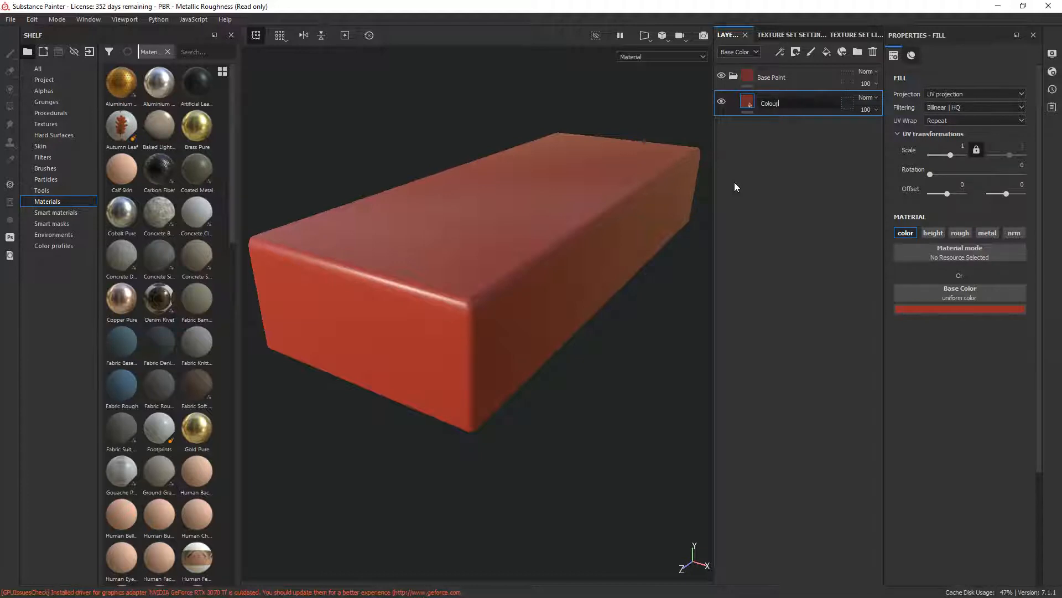
key("Return")
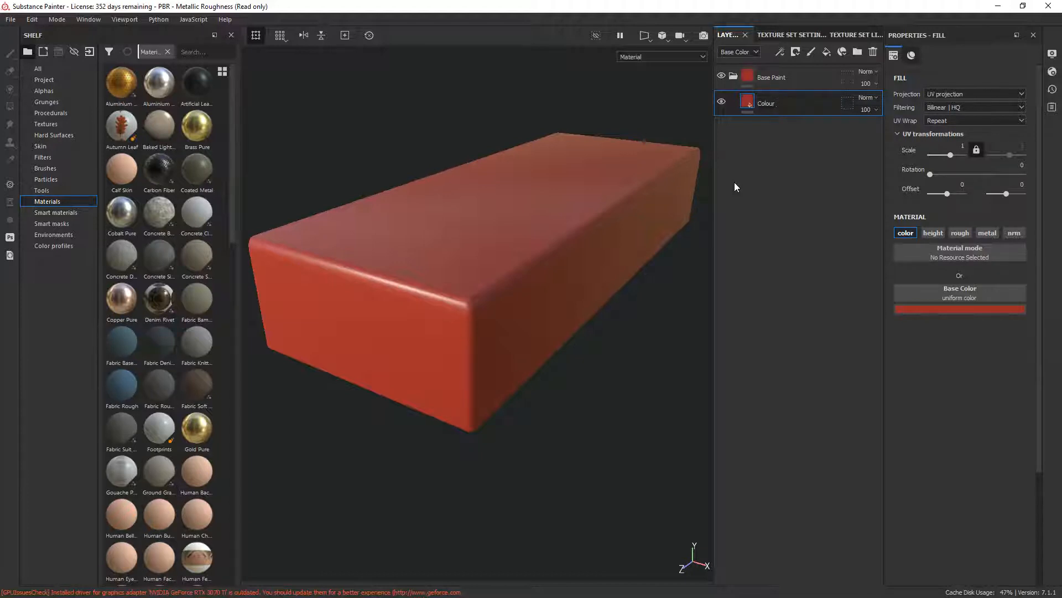
Add a fill layer above Colour with only the height channel enabled and name it Height.
left_click(828, 50)
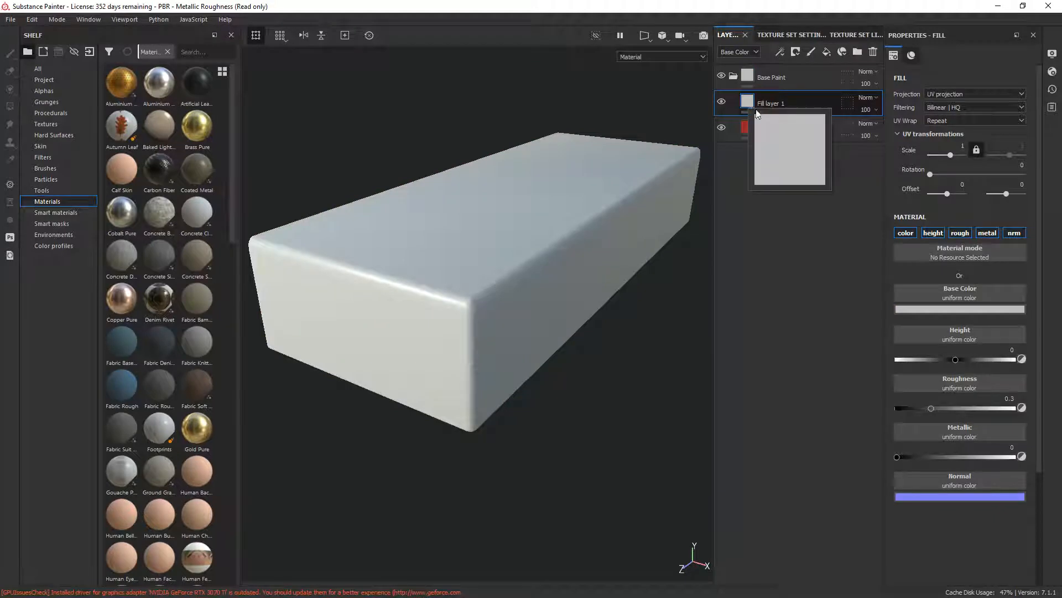
left_click(907, 232)
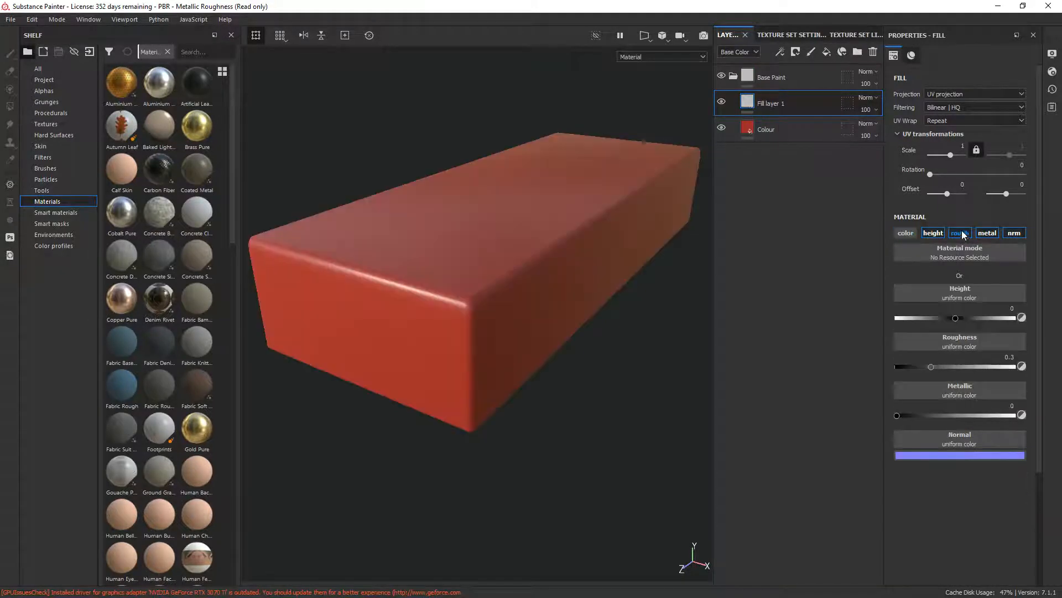
left_click(960, 232)
left_click(987, 232)
left_click(1014, 233)
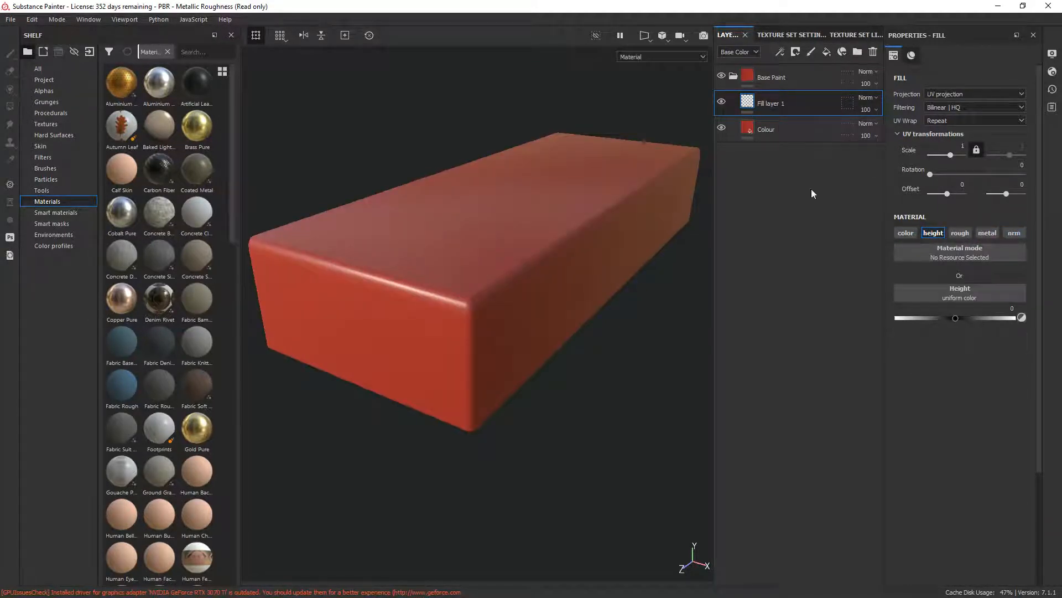
double_click(768, 104)
type("Height")
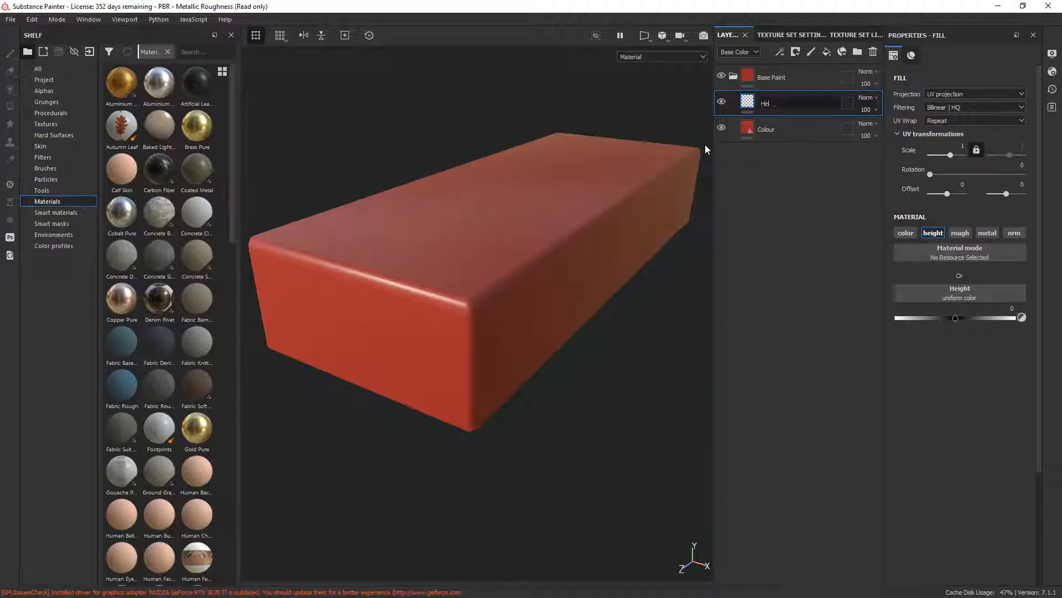
key("Return")
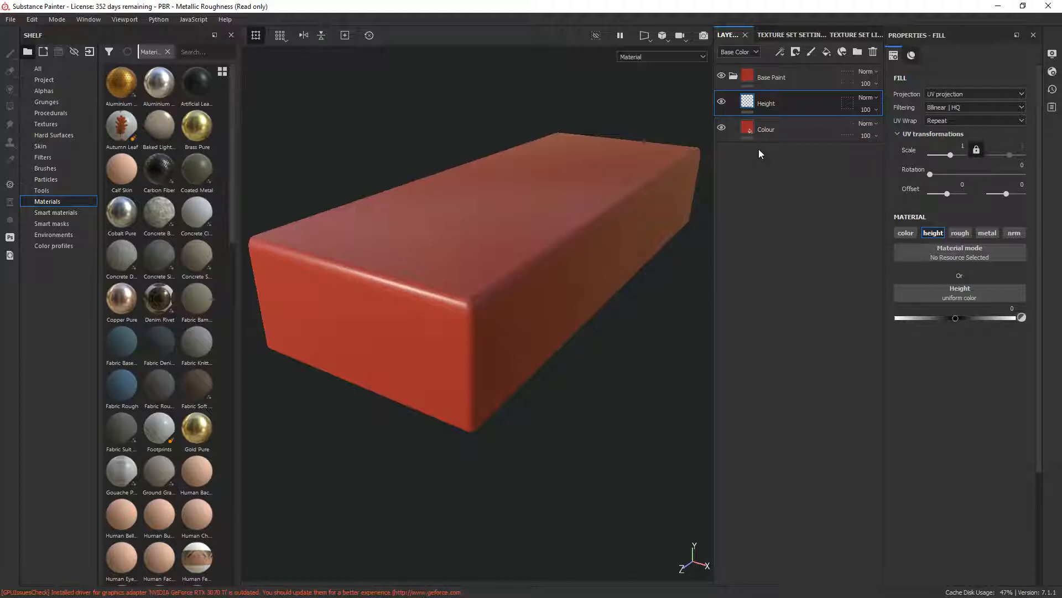
Add a fill layer above Height, name it Roughness and leave only its roughness channel enabled.
left_click(826, 52)
double_click(769, 101)
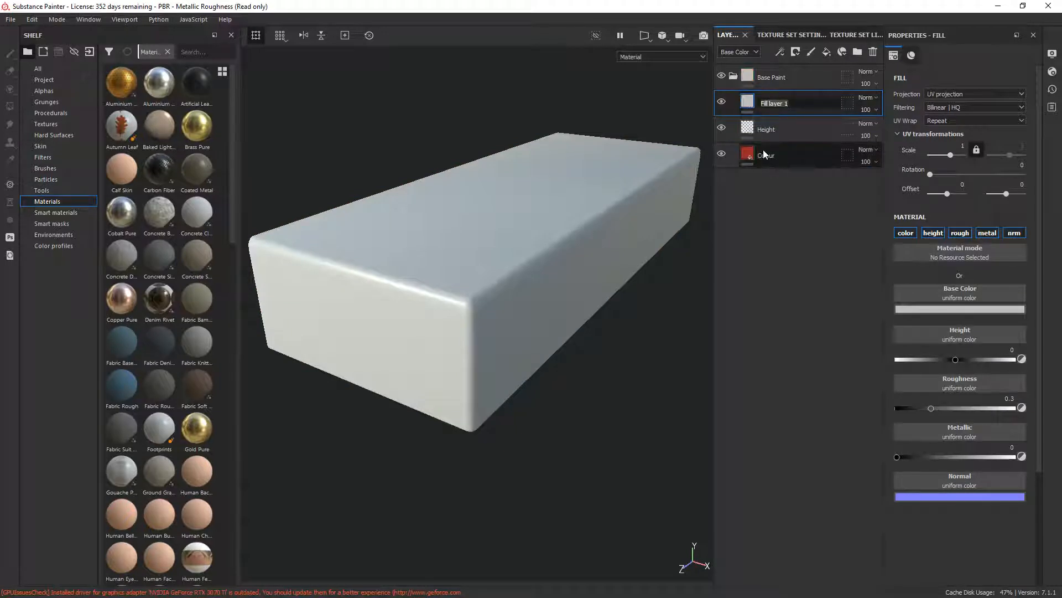
type("Roughness")
key("Return")
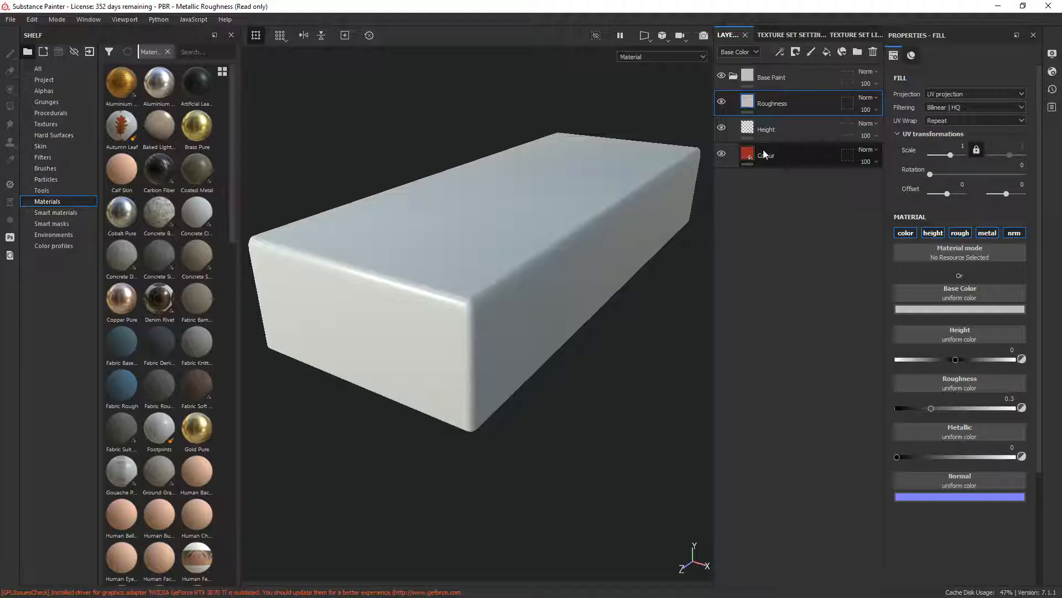
left_click(906, 233)
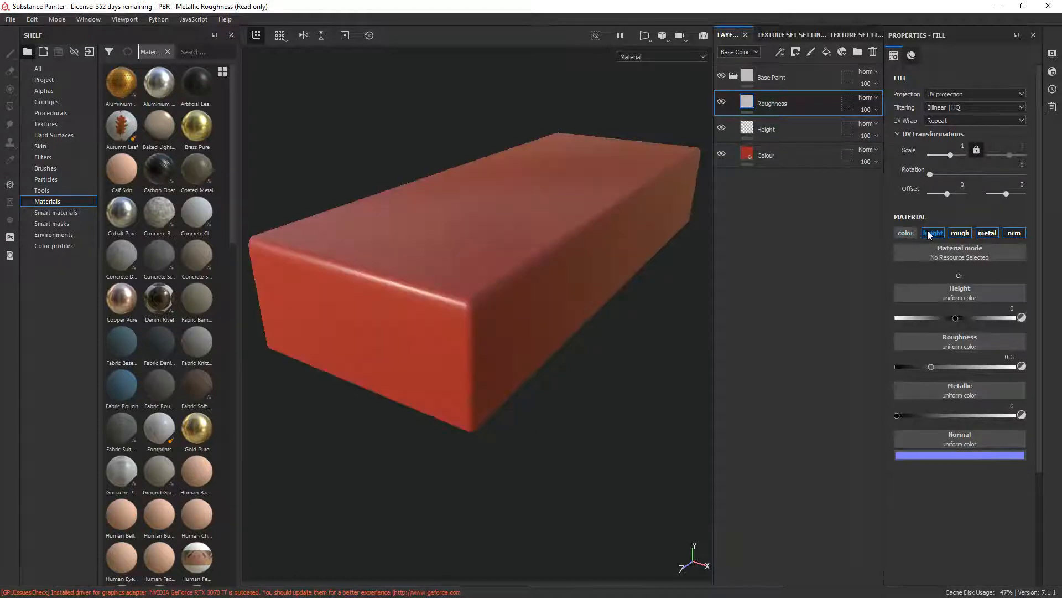
left_click(934, 233)
left_click(978, 233)
left_click(1020, 234)
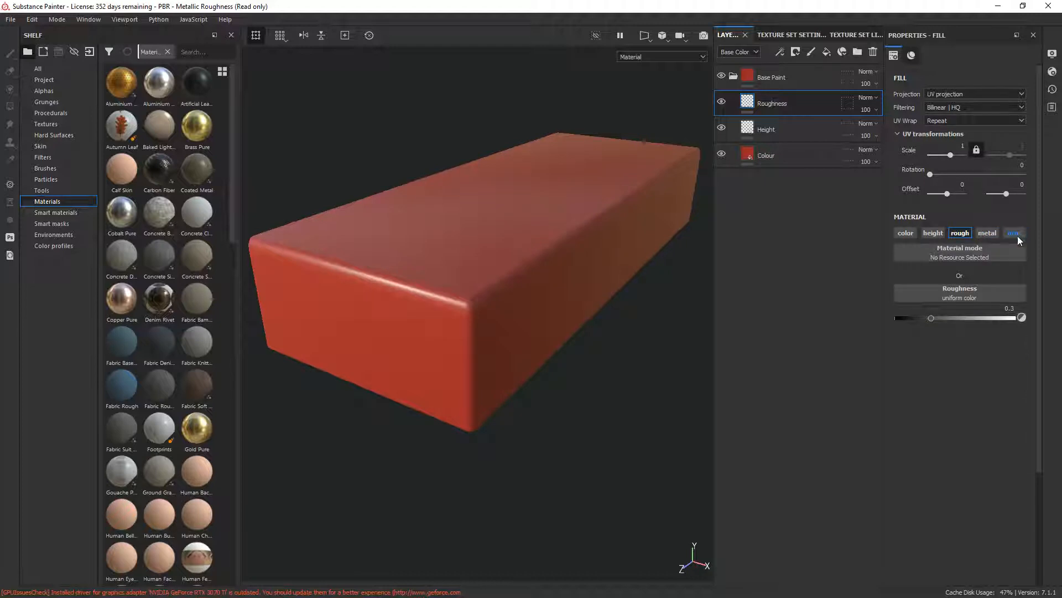
Add a fill layer above Roughness, name it Metallic and leave only its metallic channel enabled.
left_click(828, 51)
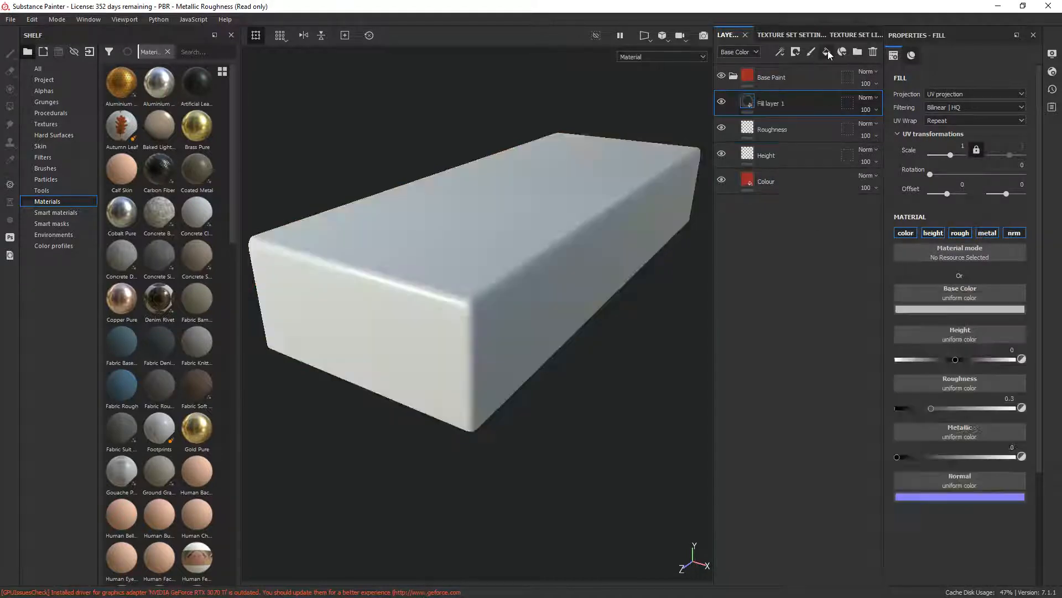
double_click(771, 104)
type("Metal")
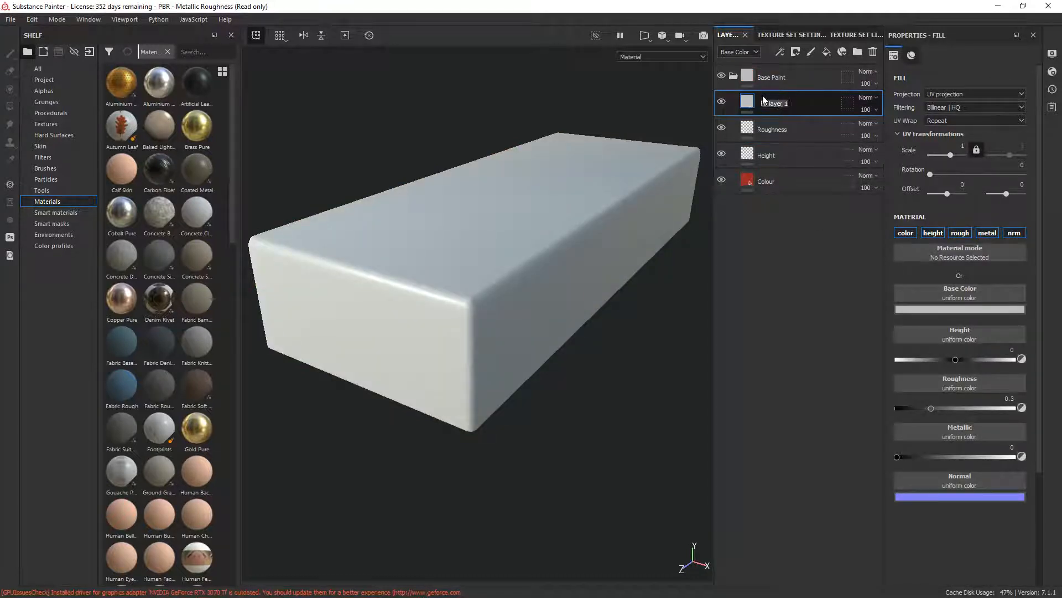
key("Return")
type("lic")
key("Return")
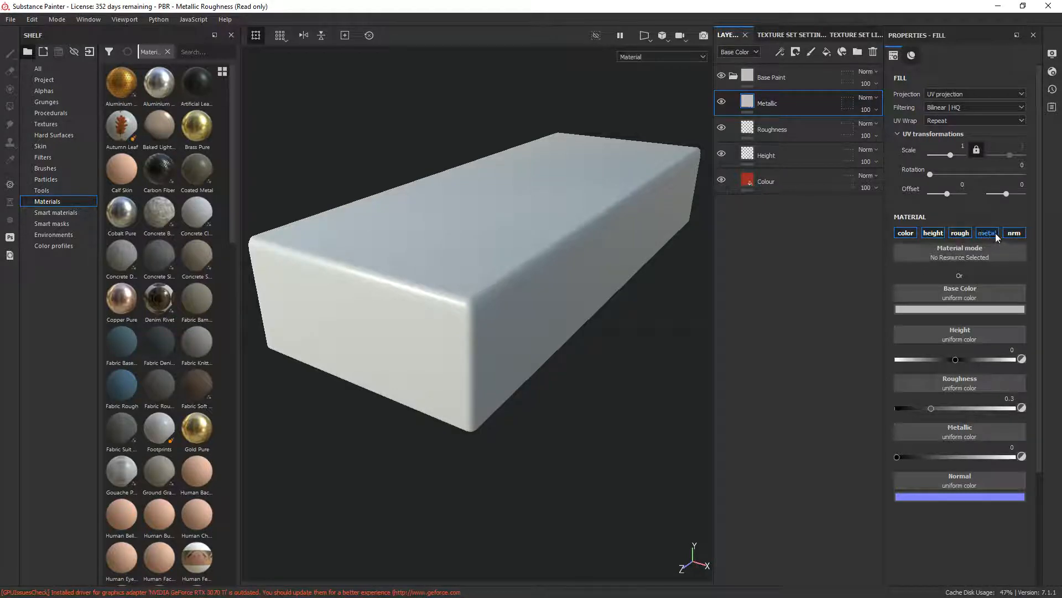
left_click(1011, 237)
left_click(960, 233)
left_click(933, 233)
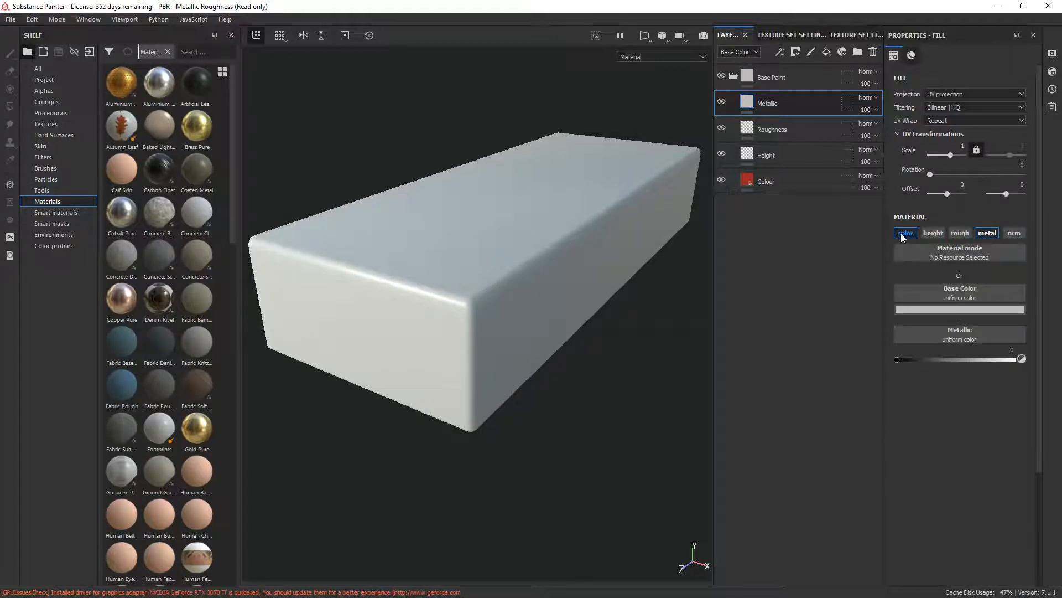
left_click(901, 233)
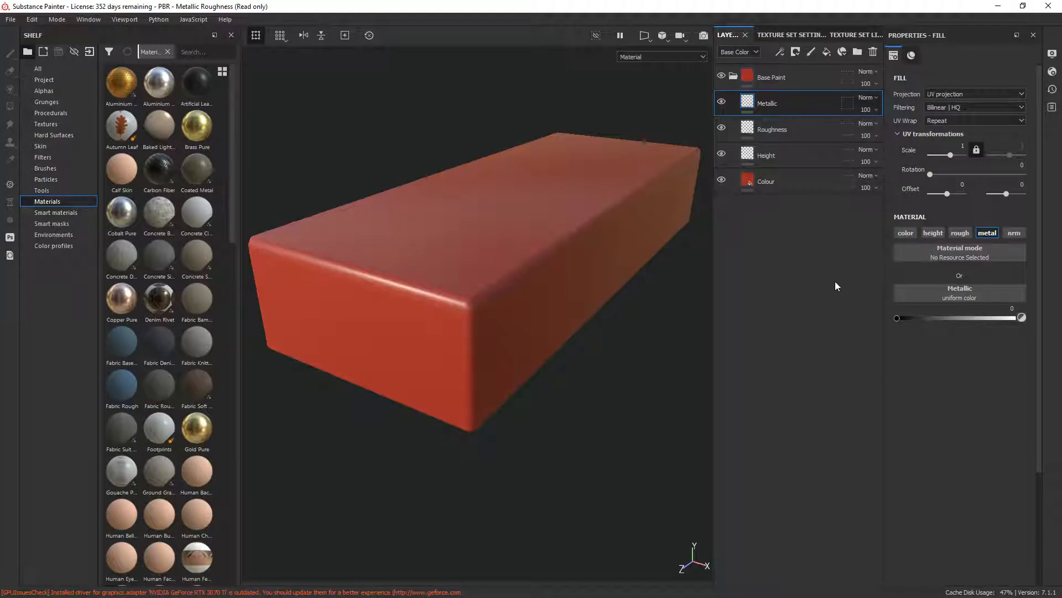
Review the channel enabled on each fill layer and the extra channels that the texture set offers.
left_click(788, 129)
left_click(784, 149)
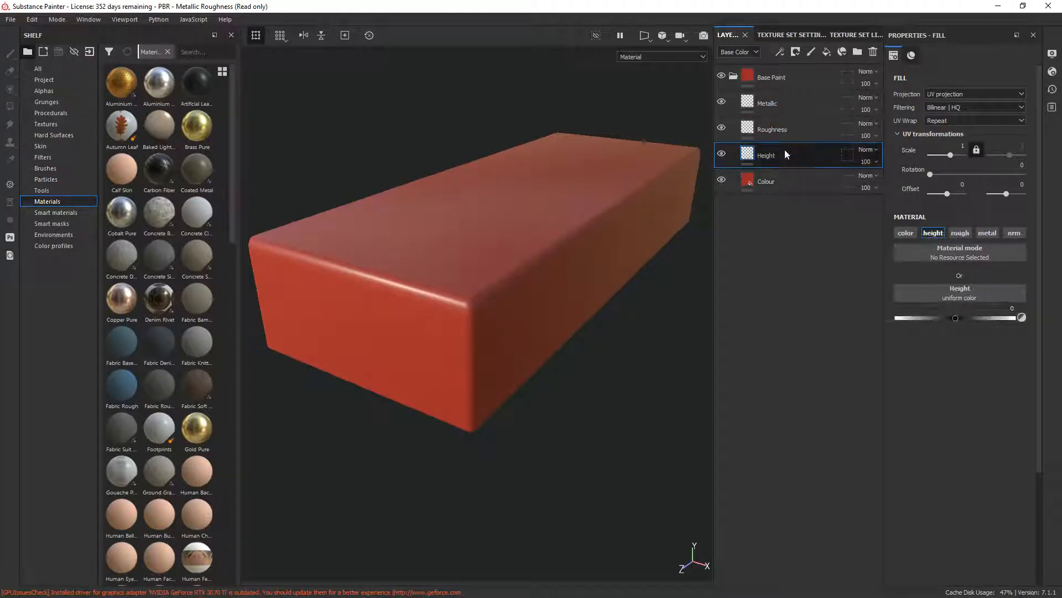
left_click(803, 179)
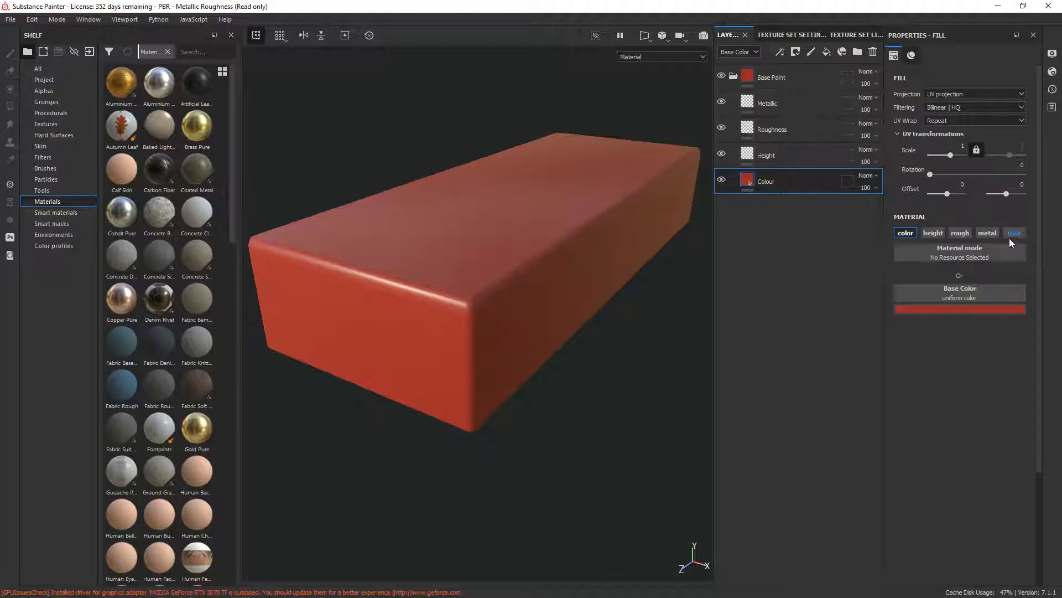
left_click(807, 34)
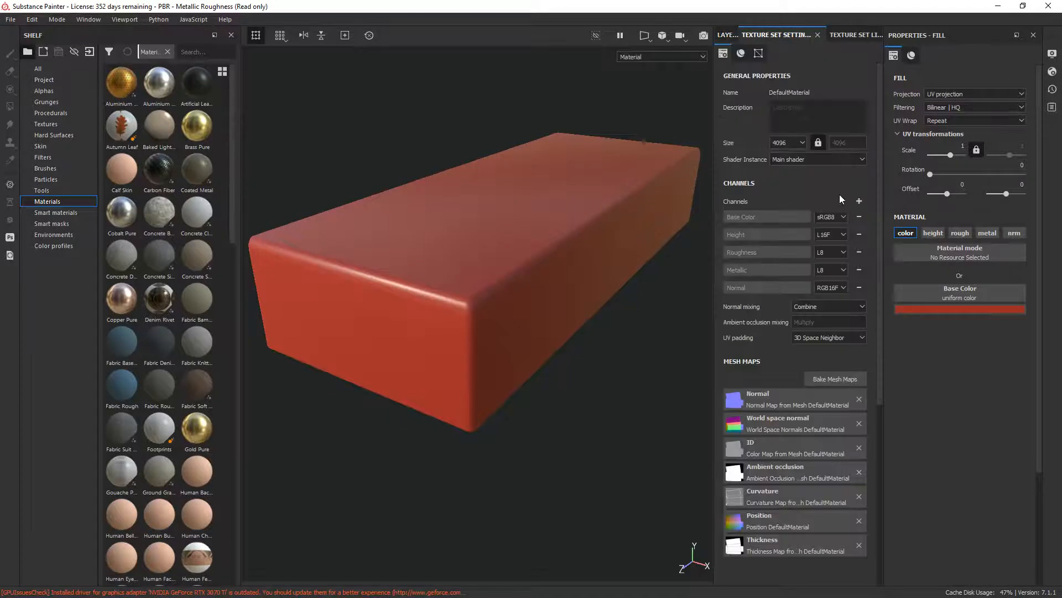
left_click(859, 201)
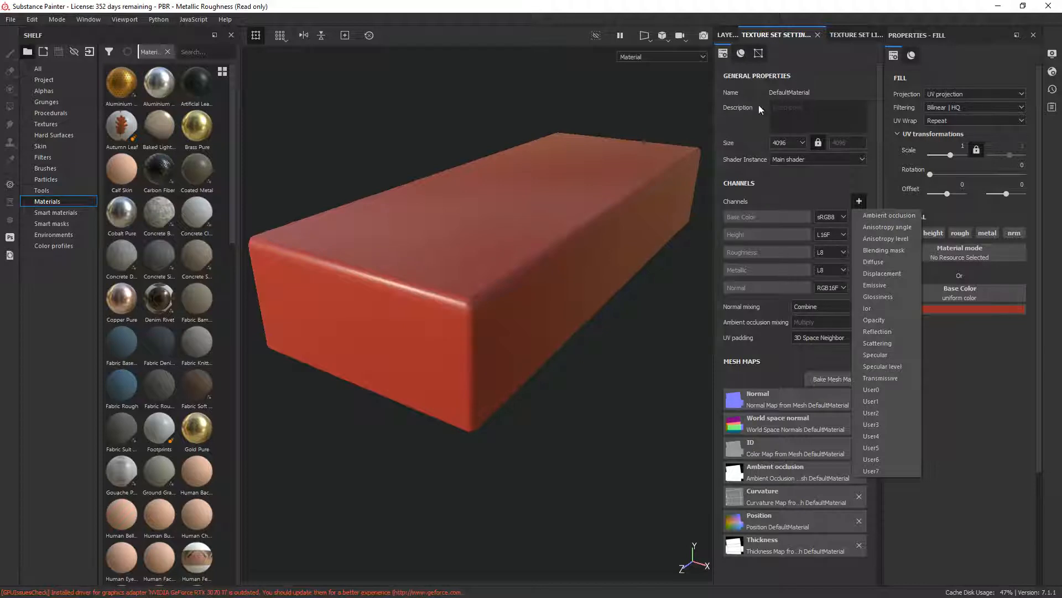
left_click(848, 35)
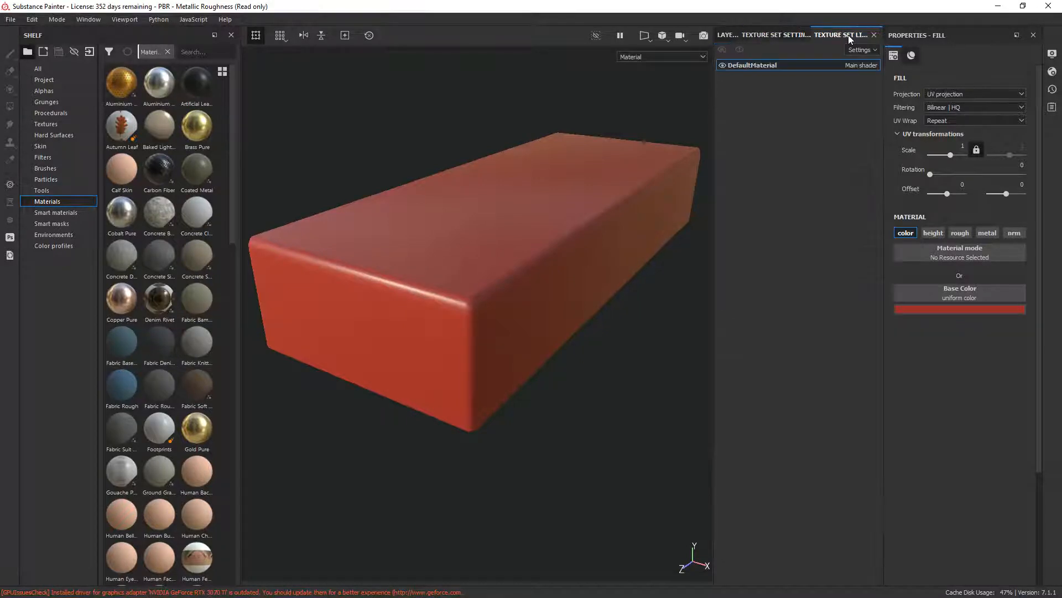
left_click(728, 35)
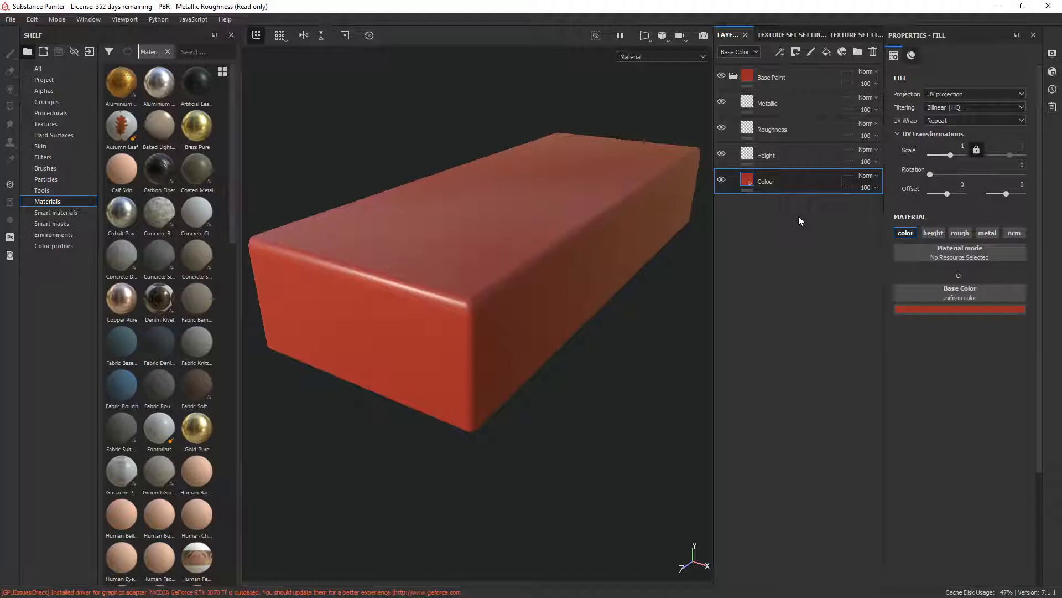
left_click(798, 112)
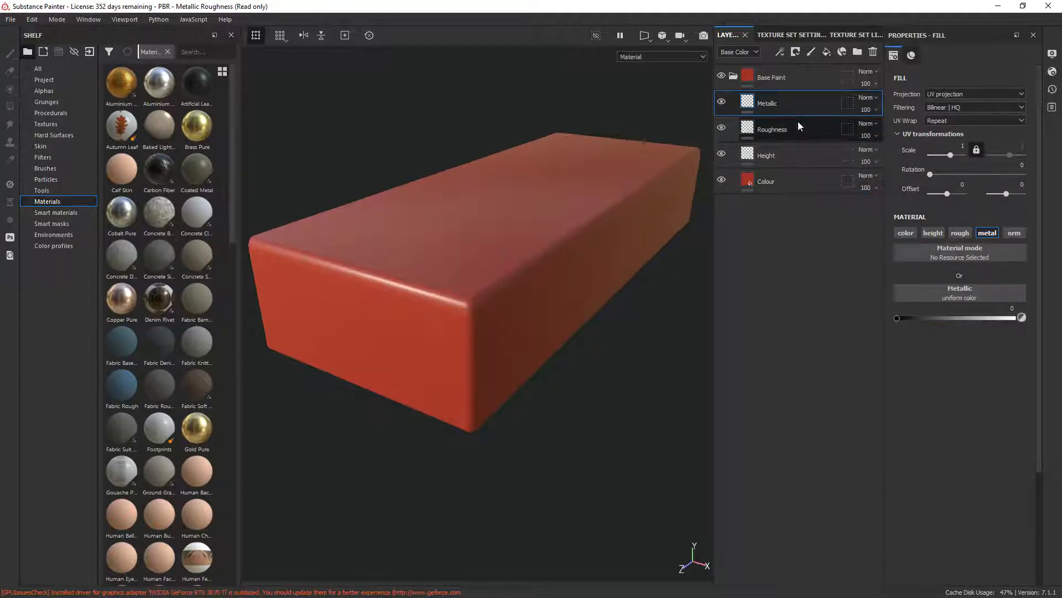
left_click(798, 122)
left_click(785, 152)
left_click(792, 182)
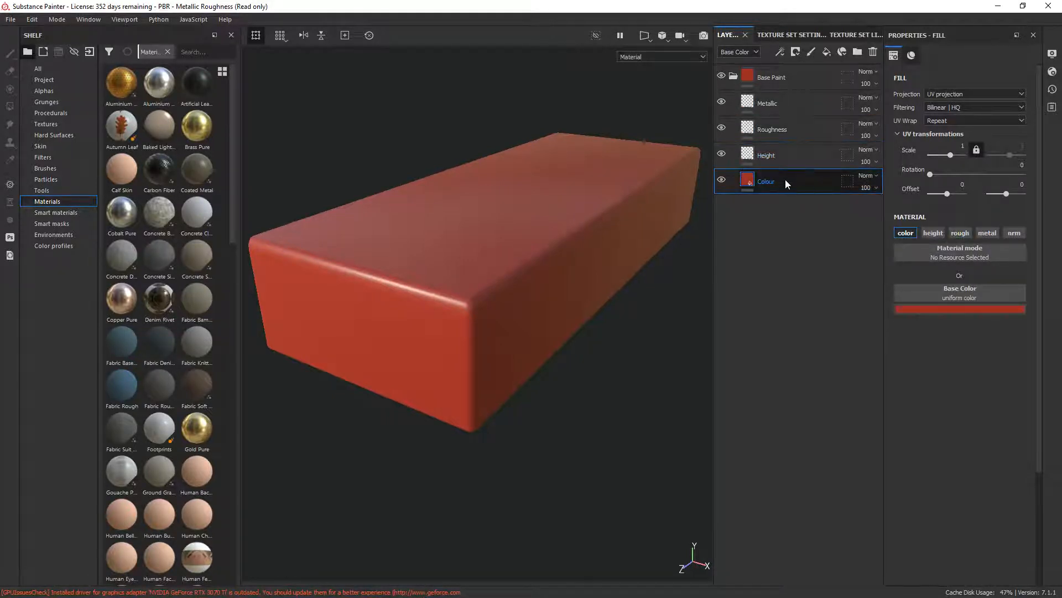
Move the Height layer below Colour at the base of the Base Paint folder.
left_click(781, 151)
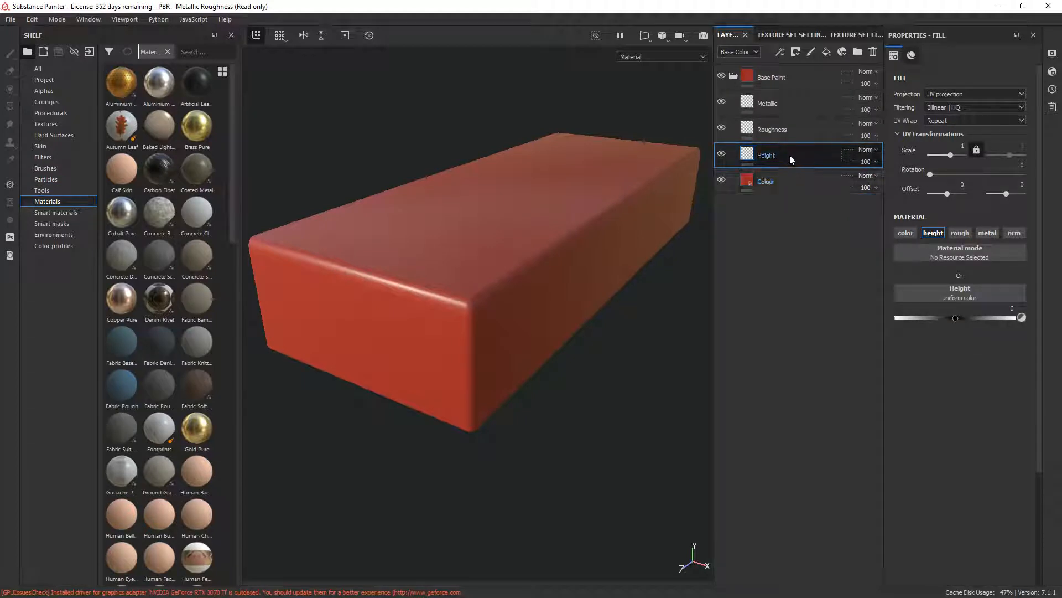
mouse_move(789, 154)
left_mouse_down()
mouse_move(784, 190)
mouse_move(780, 165)
left_mouse_up()
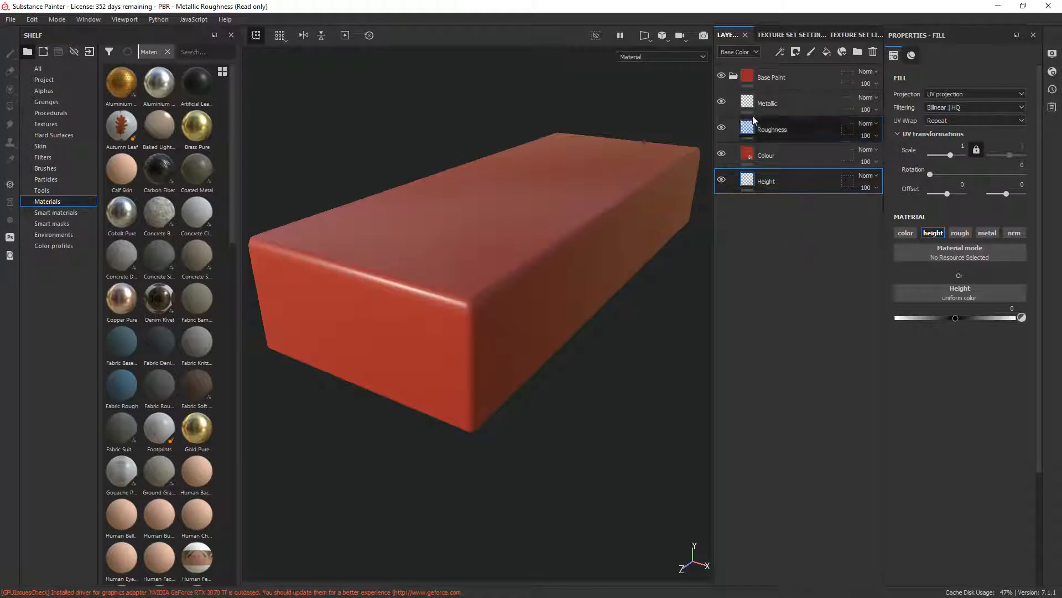
left_click(733, 76)
left_click(733, 76)
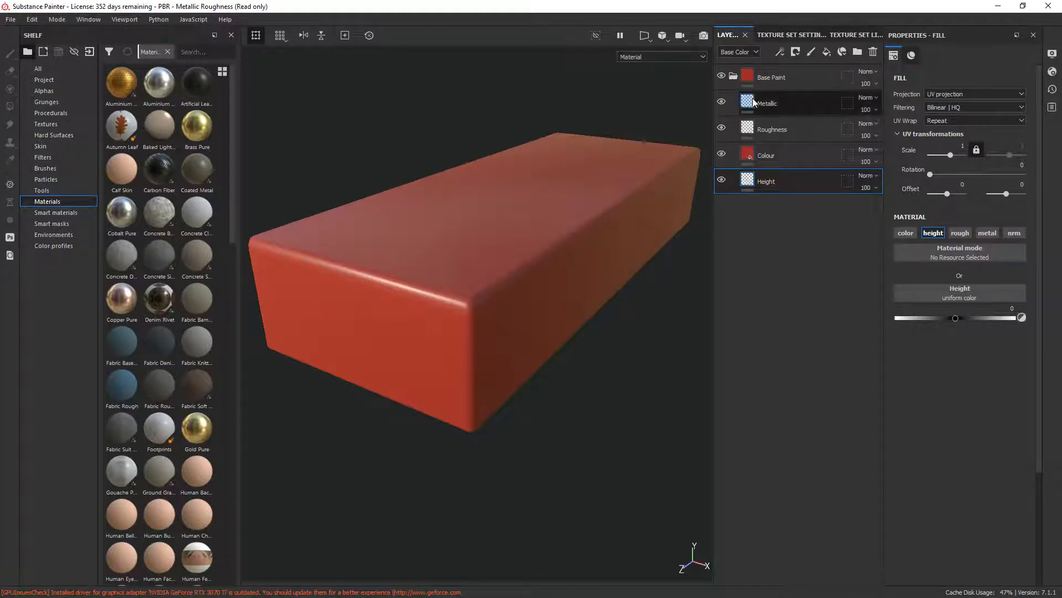
Lower the Roughness layer's uniform roughness to about 0.03.
left_click(778, 154)
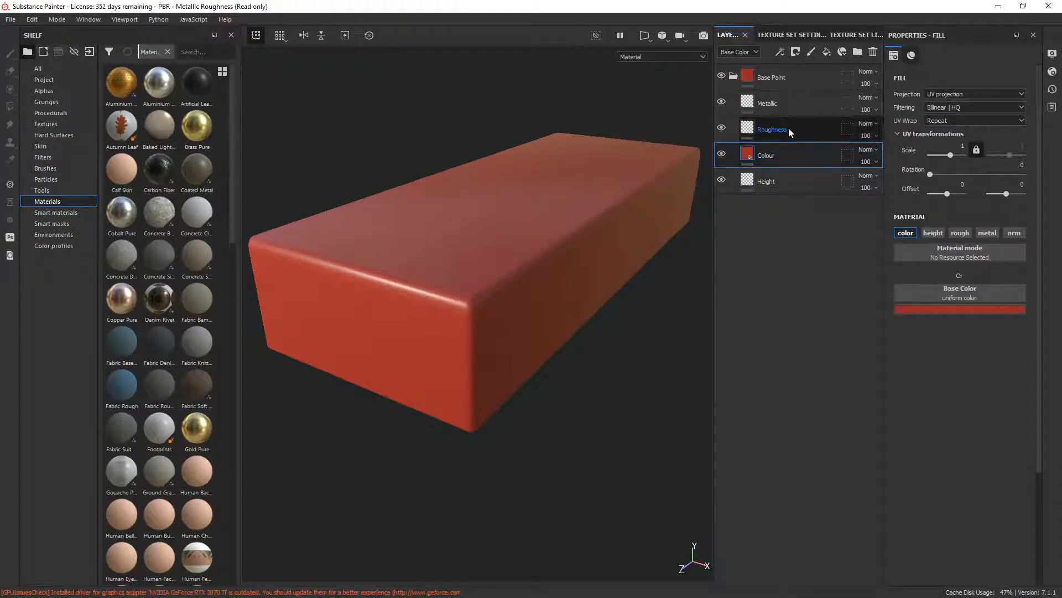
left_click(789, 128)
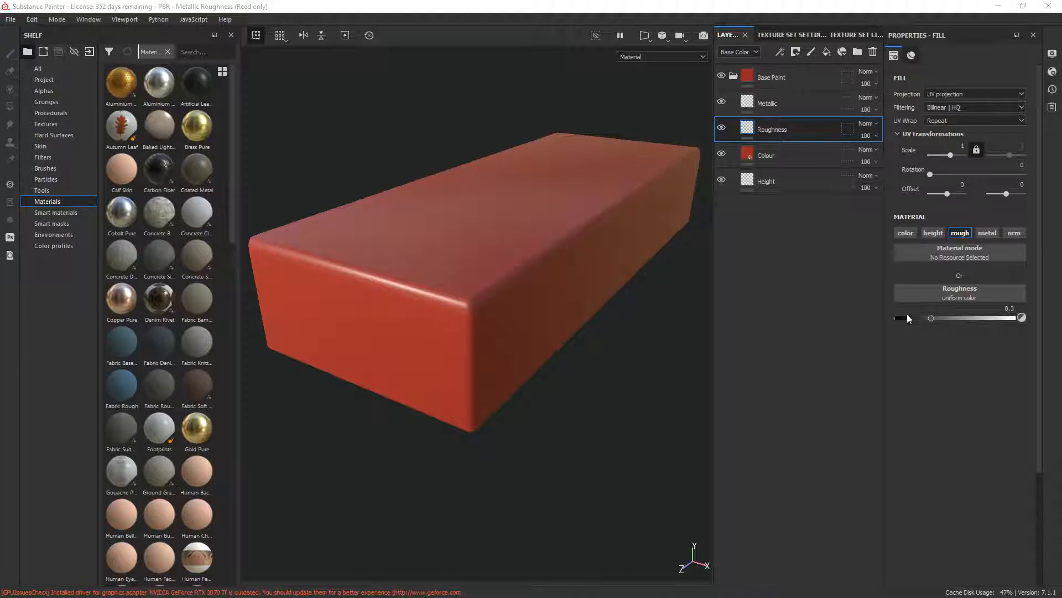
mouse_move(931, 318)
left_mouse_down()
mouse_move(1000, 317)
mouse_move(878, 320)
mouse_move(1026, 318)
mouse_move(869, 324)
mouse_move(979, 317)
mouse_move(901, 314)
left_mouse_up()
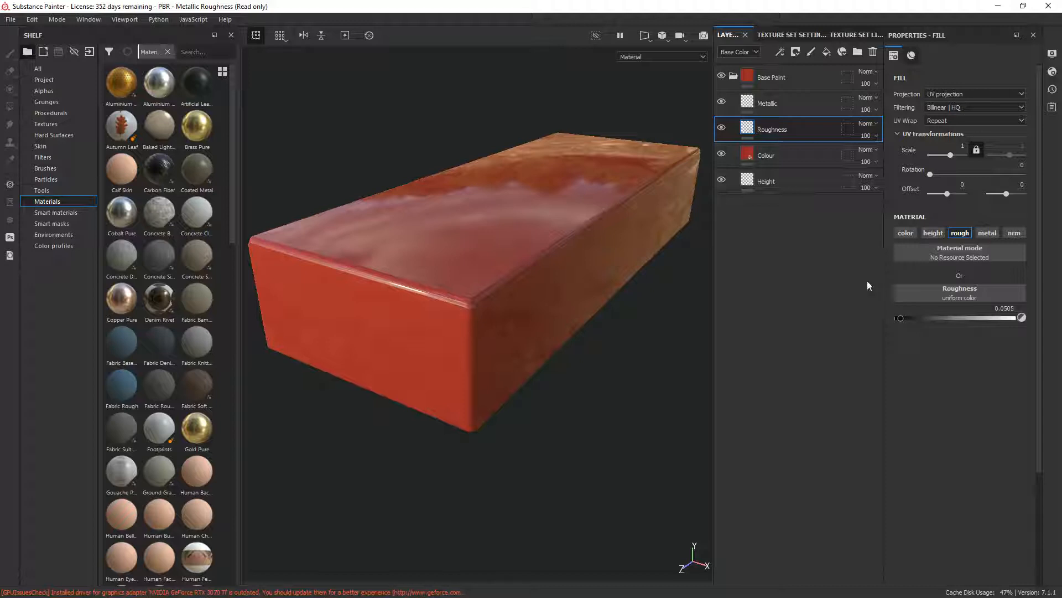
Search the resources for a rough grunge and assign Grunge Rough Dirty as the Roughness layer's roughness map.
left_click(937, 294)
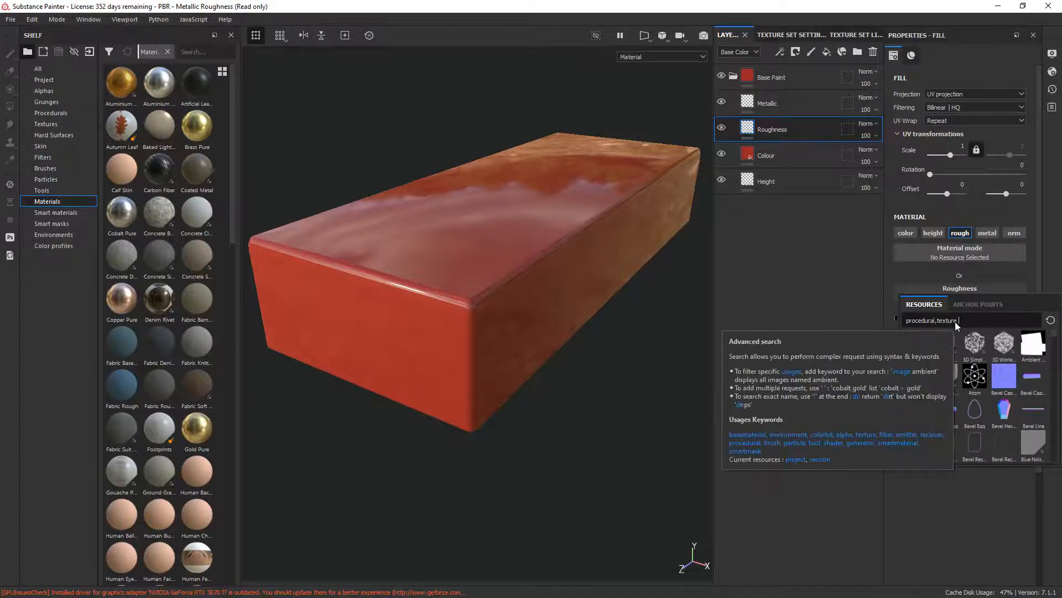
type("gr")
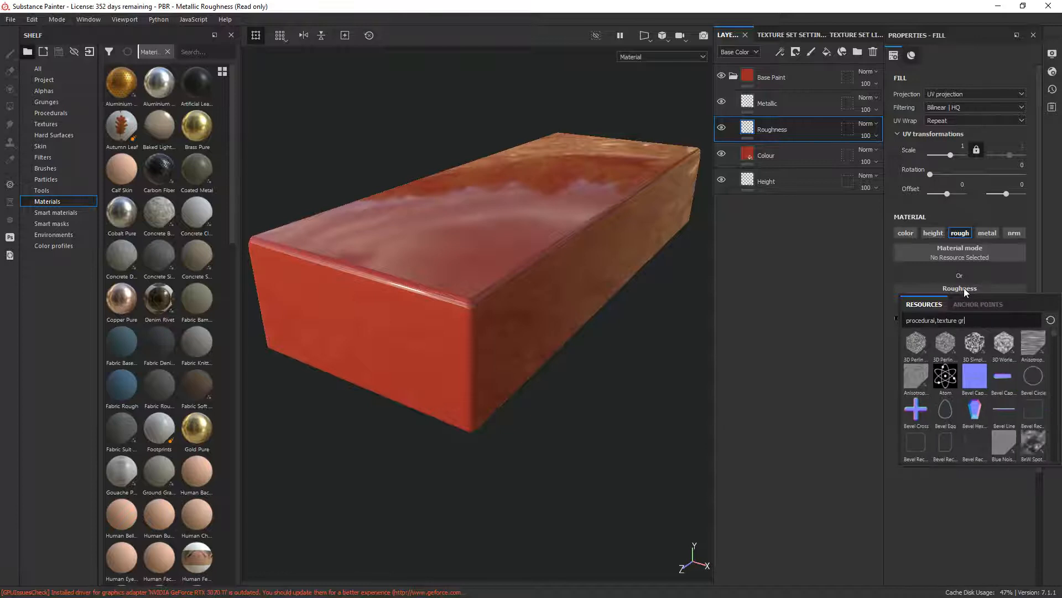
type("unge")
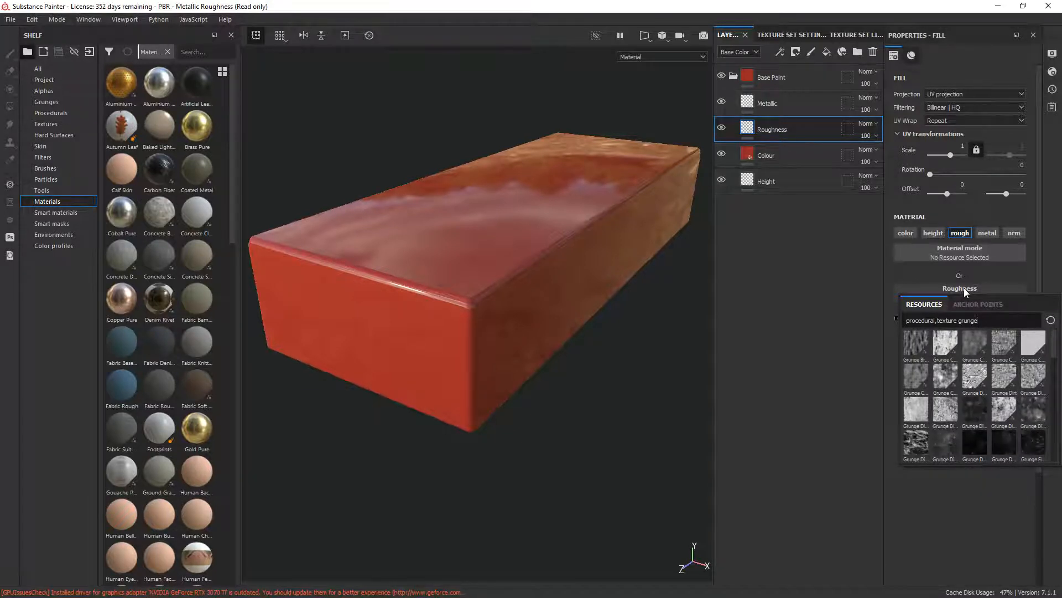
type("rou")
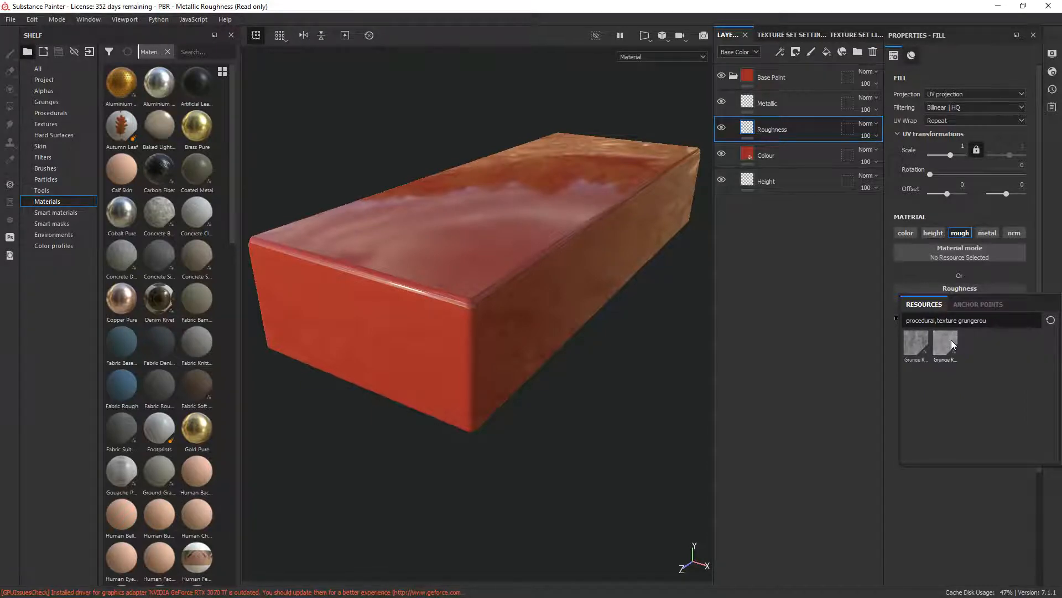
mouse_move(905, 340)
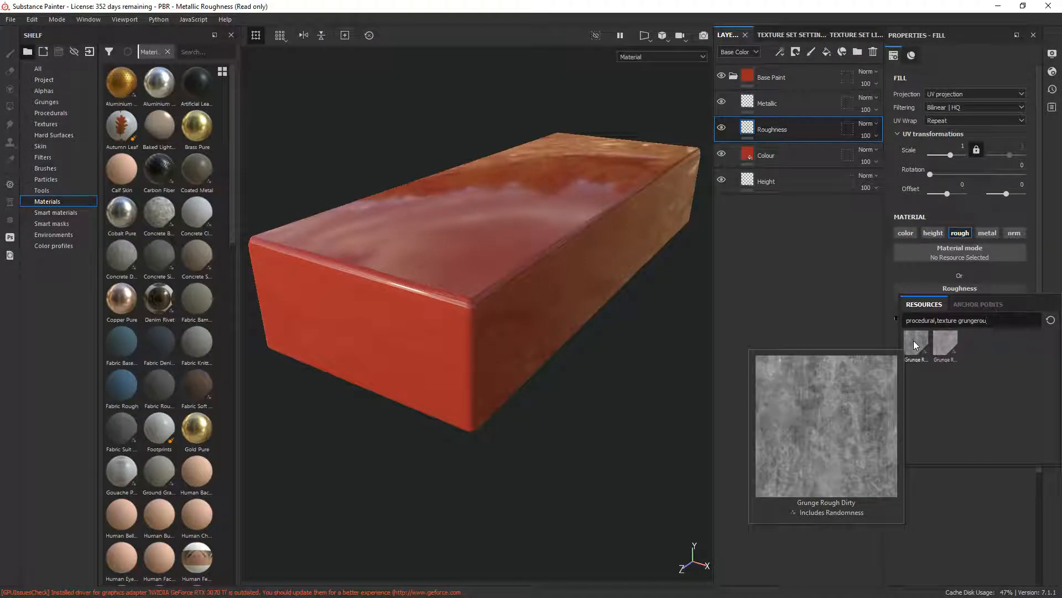
left_click(914, 340)
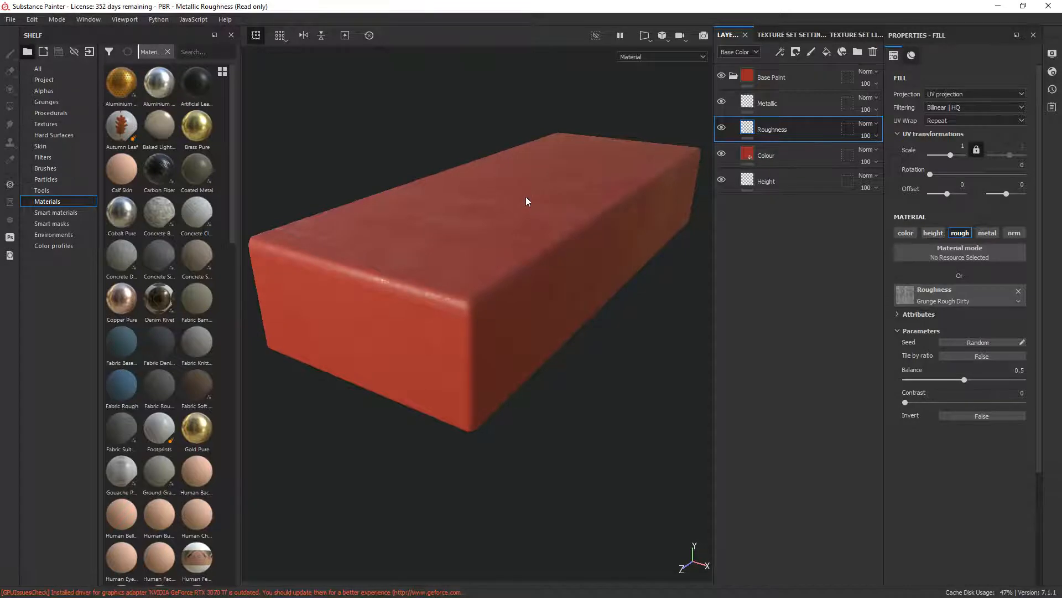
Try the roughness grunge with a balance of 0.36 and a contrast of 0.12, switching its inversion on and off.
left_click_drag(526, 201, 500, 189, "alt")
scroll(506, 192, "up", 4)
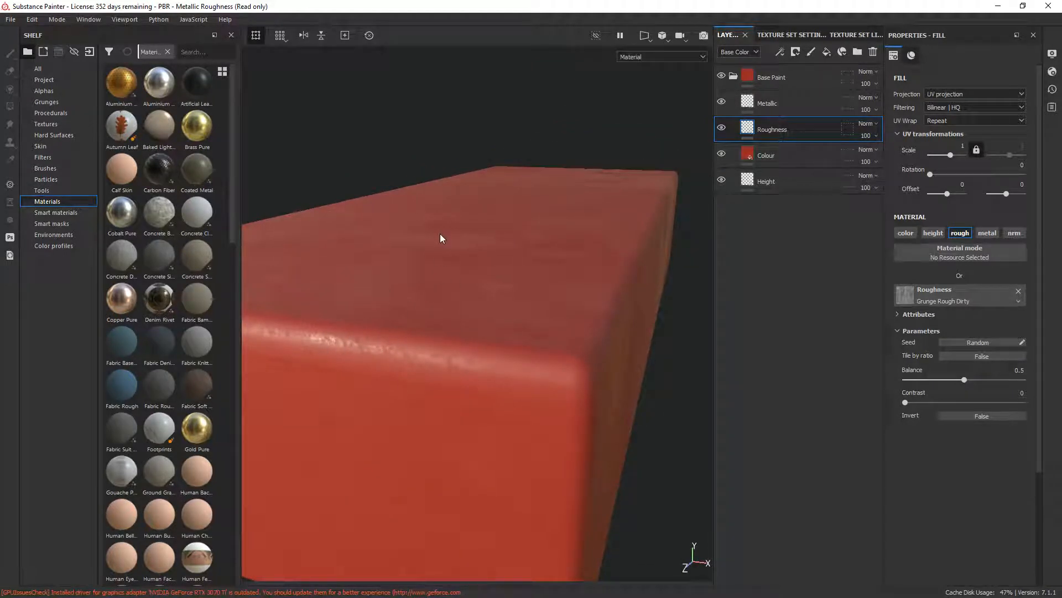
mouse_move(964, 379)
left_mouse_down()
mouse_move(999, 379)
mouse_move(942, 380)
mouse_move(950, 386)
left_mouse_up()
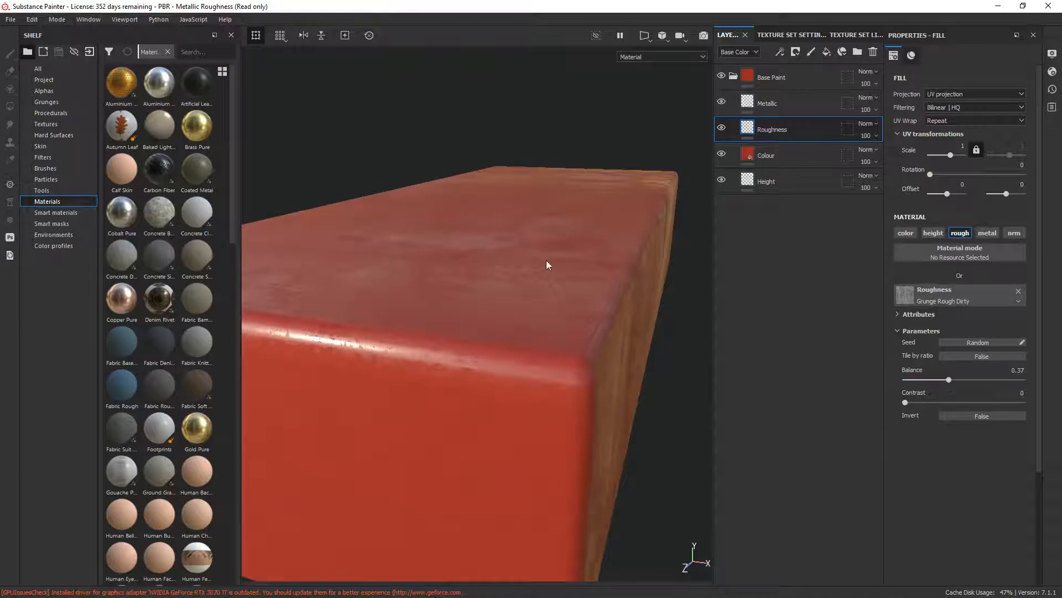
left_click_drag(951, 380, 919, 401)
left_click(961, 416)
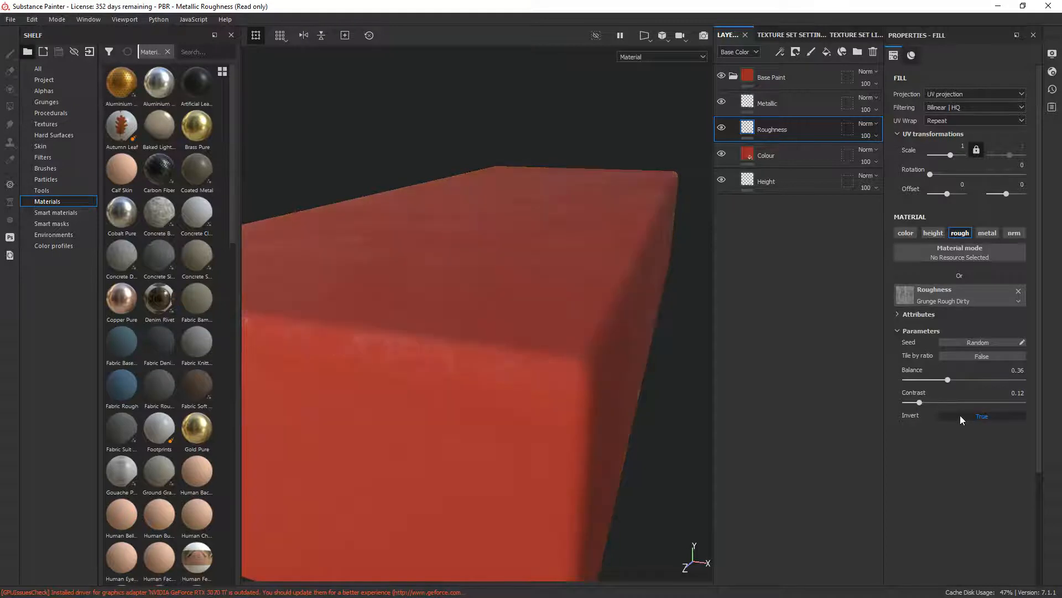
left_click(960, 415)
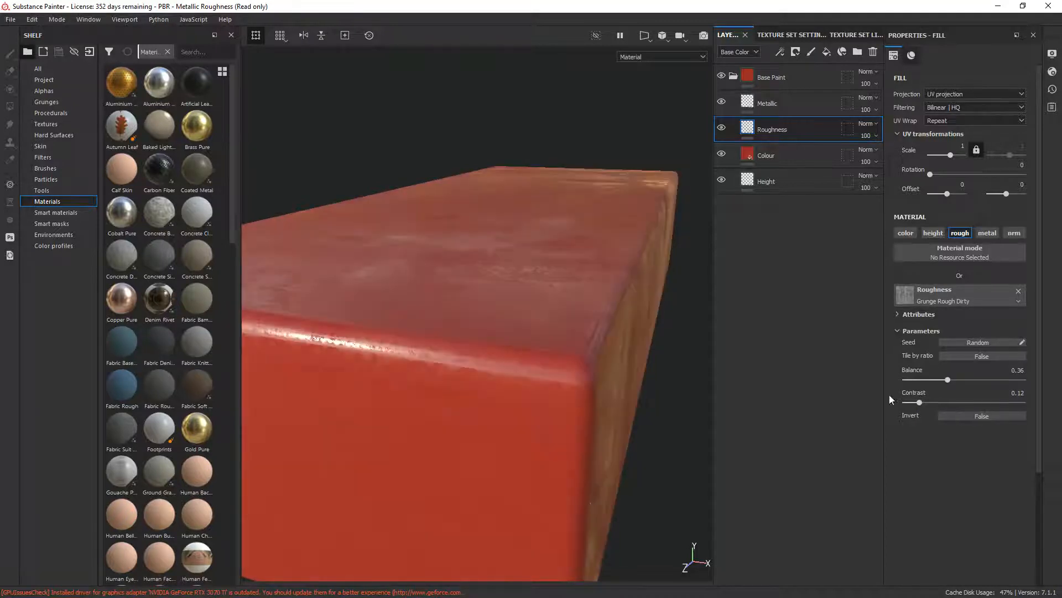
Set the roughness grunge's contrast to 0 and its balance to 0.43.
left_click_drag(919, 402, 888, 404)
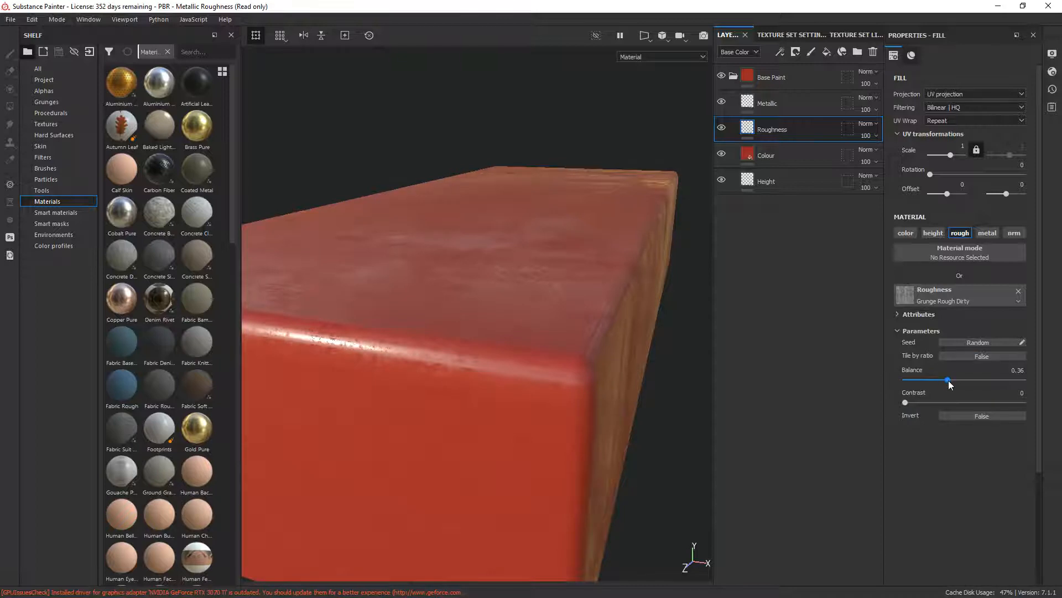
left_click_drag(949, 380, 956, 380)
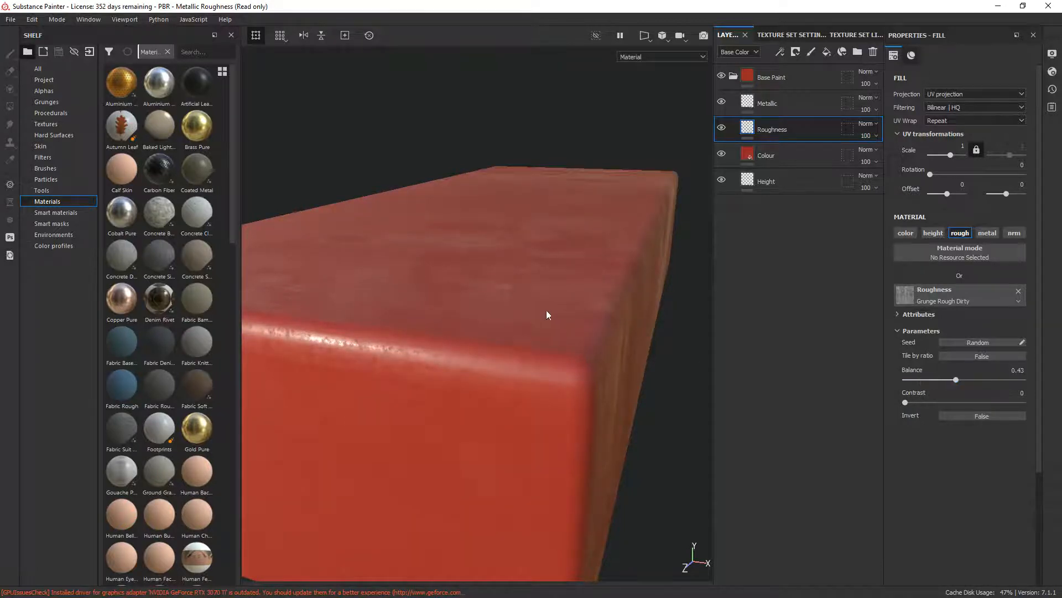
Show the Roughness channel in the layer stack and lower the Roughness layer's opacity to 75.
mouse_move(547, 311)
left_mouse_down("alt")
mouse_move(526, 277)
mouse_move(437, 261)
mouse_move(466, 272)
mouse_move(476, 259)
left_mouse_up("alt")
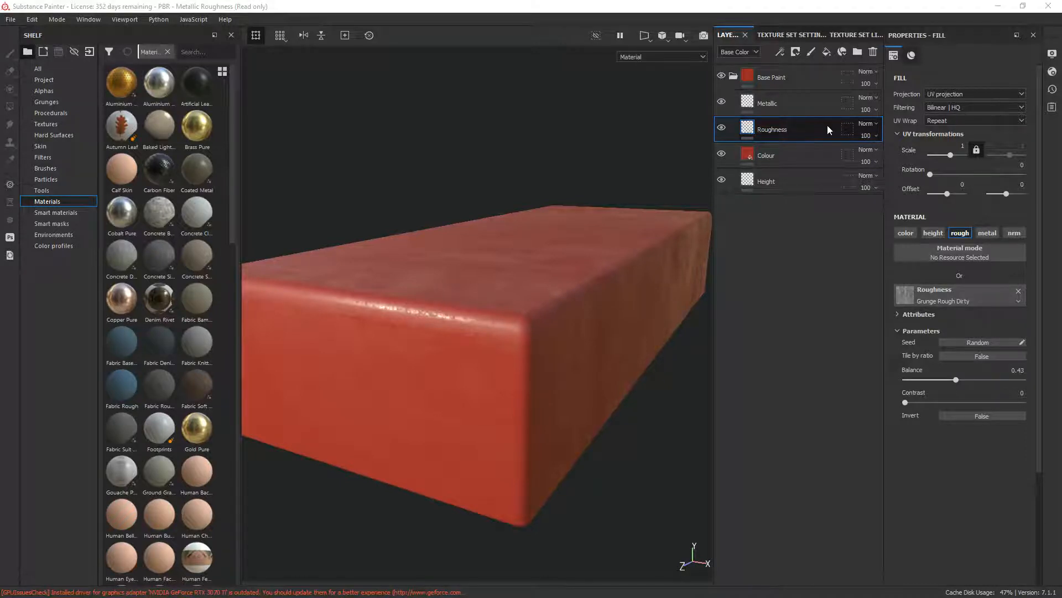
left_click(729, 50)
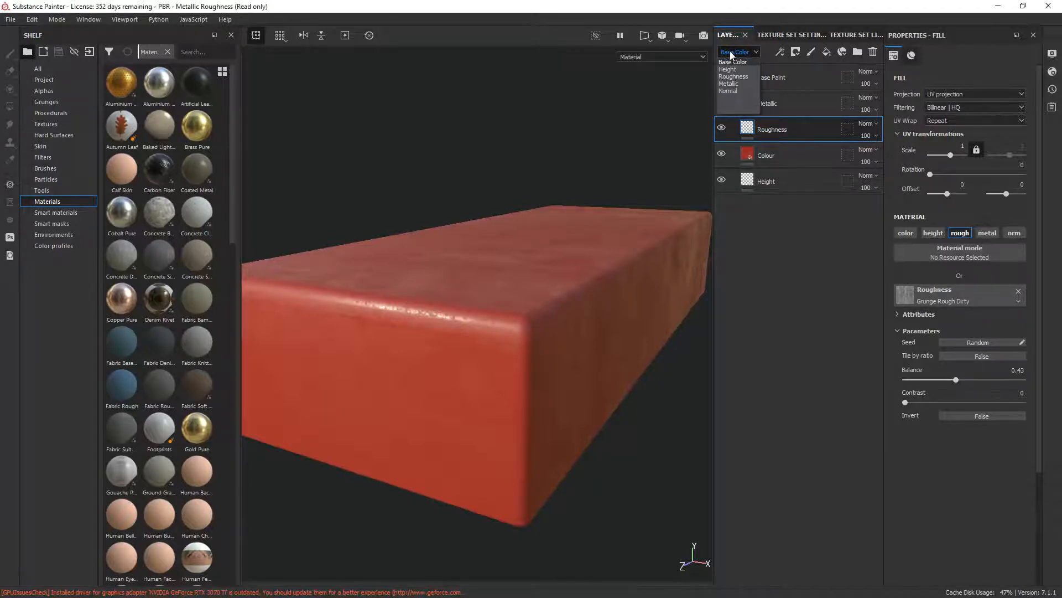
left_click(729, 74)
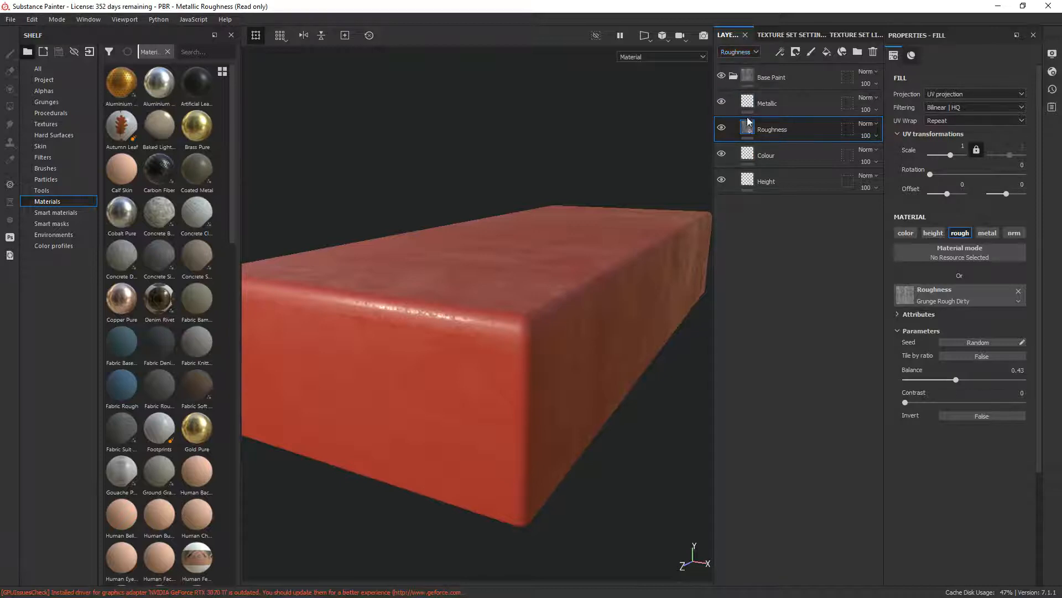
left_click(866, 135)
mouse_move(908, 158)
left_mouse_down()
mouse_move(859, 154)
mouse_move(889, 154)
left_mouse_up()
left_click_drag(894, 153, 889, 154)
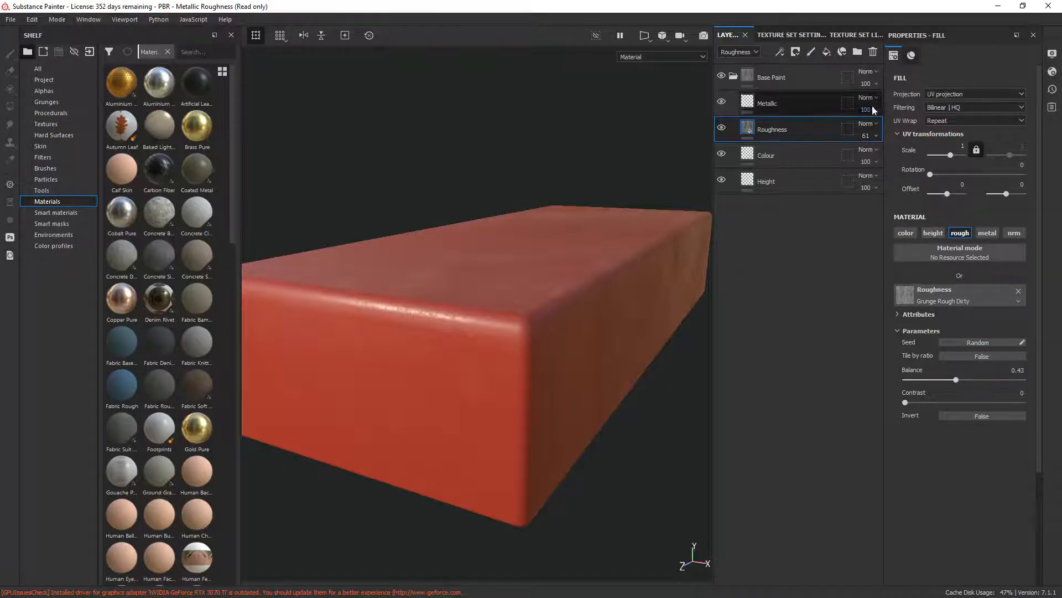
left_click(866, 135)
mouse_move(889, 158)
left_mouse_down()
mouse_move(875, 157)
mouse_move(895, 155)
left_mouse_up()
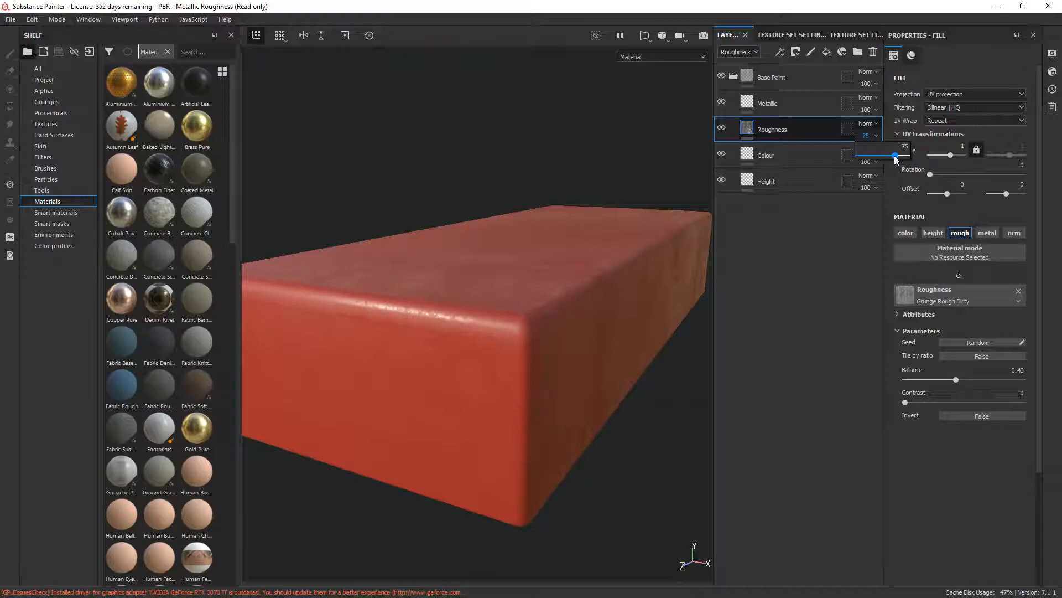
Compare the layer stack's Metallic and Roughness channel views and examine the blend modes available for the Roughness layer.
left_click(866, 123)
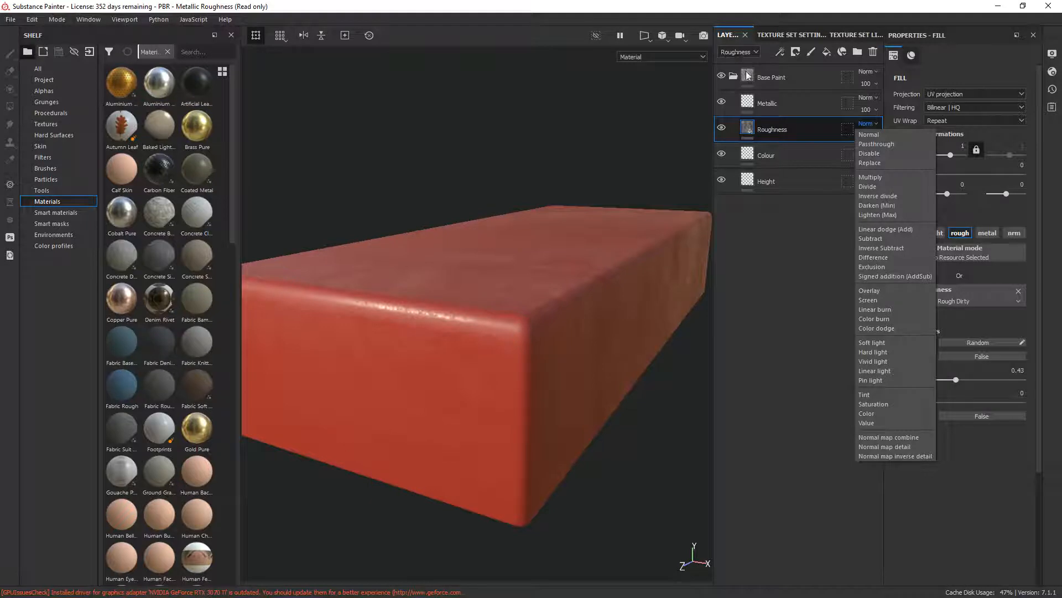
left_click(776, 102)
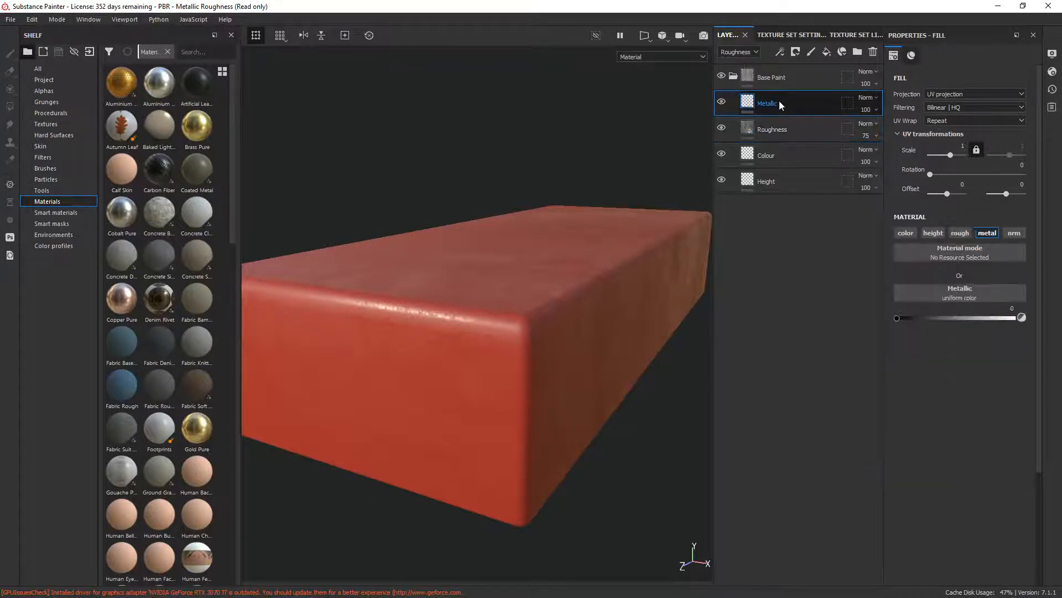
left_click(740, 52)
left_click(738, 83)
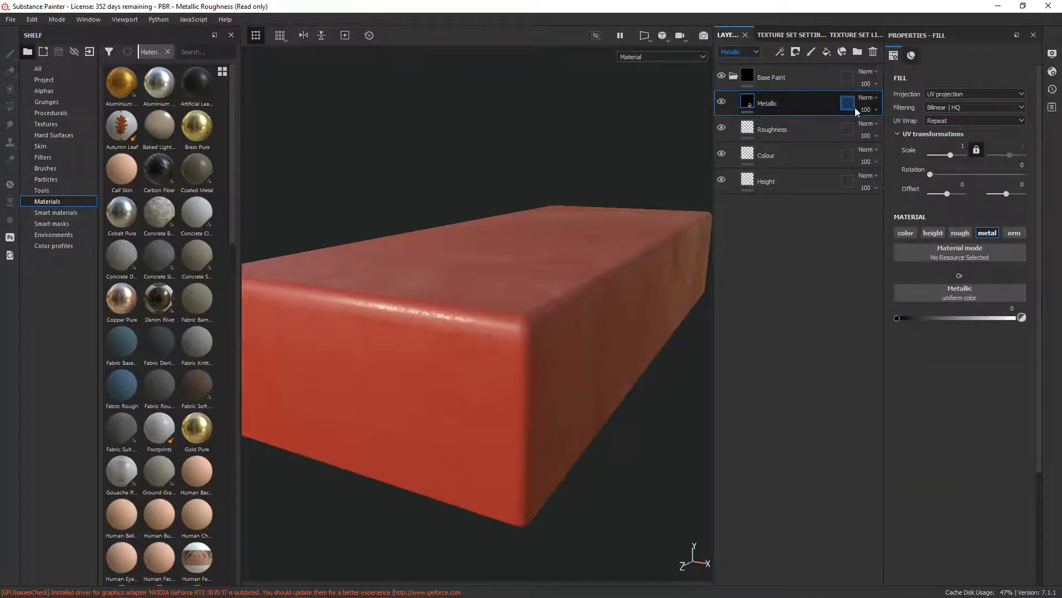
left_click(794, 124)
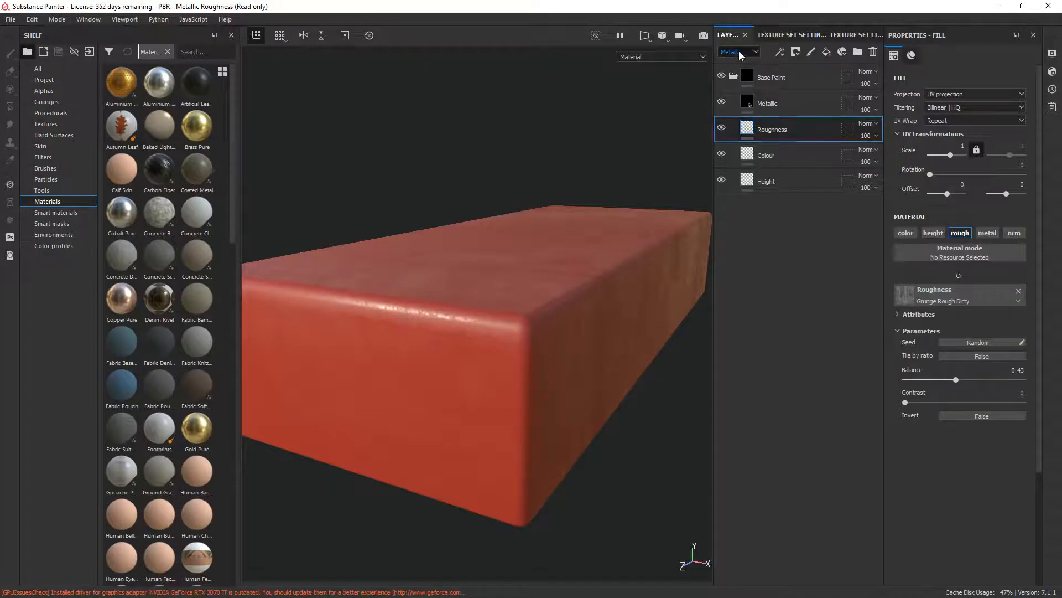
left_click(739, 51)
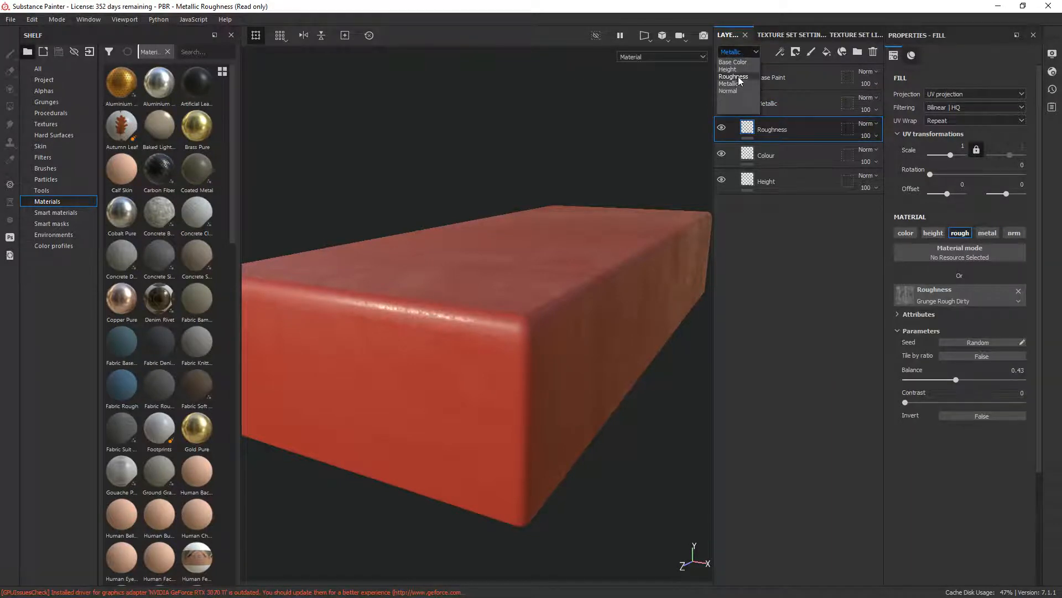
left_click(738, 77)
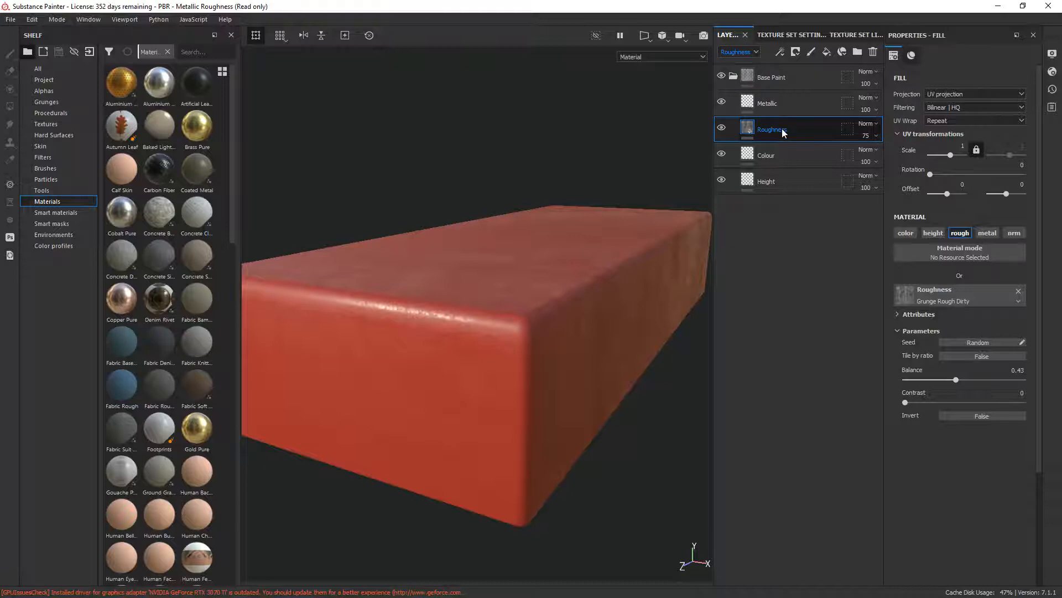
left_click(868, 123)
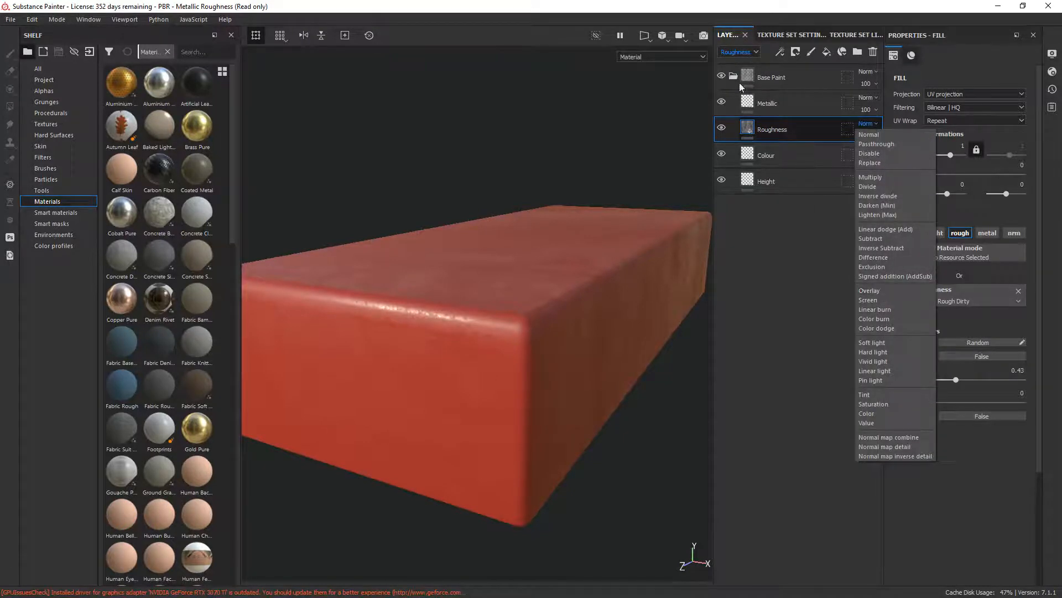
left_click(797, 124)
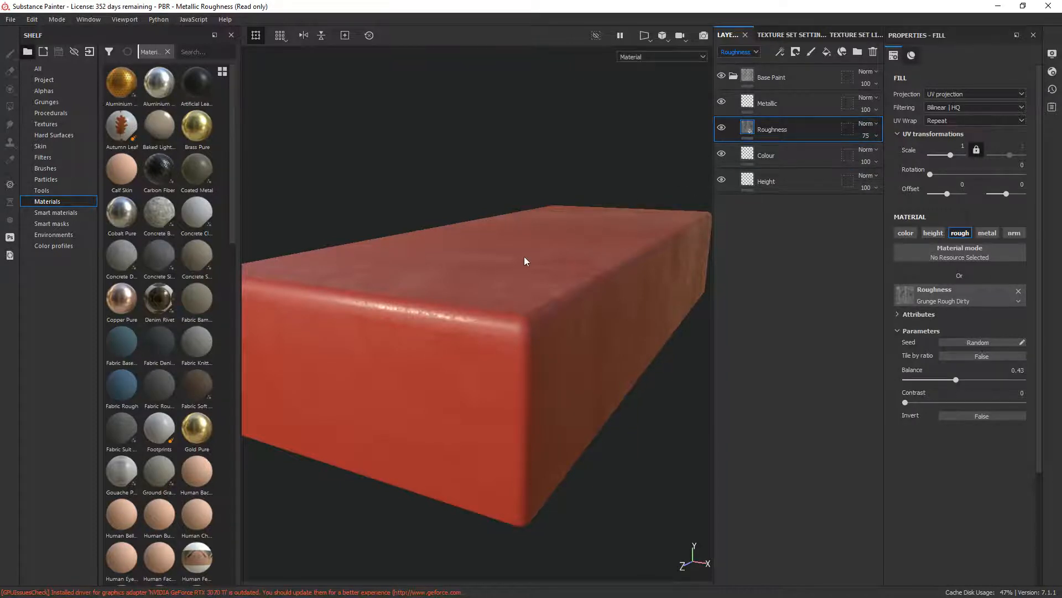
Change the Colour layer's uniform base color to the dark blue-grey 293031.
mouse_move(525, 261)
left_mouse_down("alt")
mouse_move(472, 254)
mouse_move(486, 278)
mouse_move(455, 264)
mouse_move(453, 230)
mouse_move(477, 244)
mouse_move(474, 209)
mouse_move(488, 228)
left_mouse_up("alt")
left_click(805, 158)
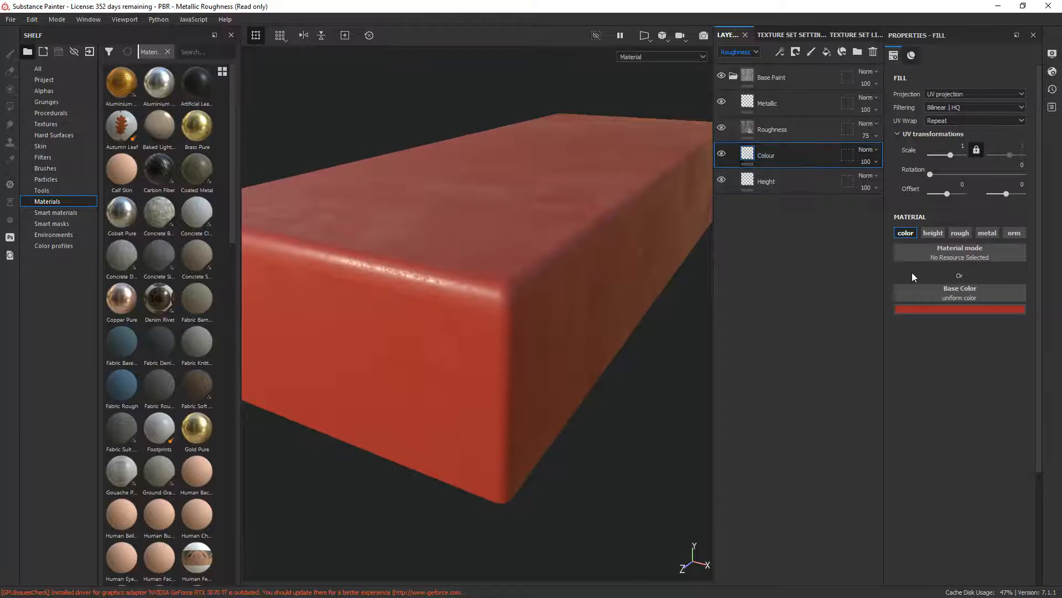
left_click(944, 308)
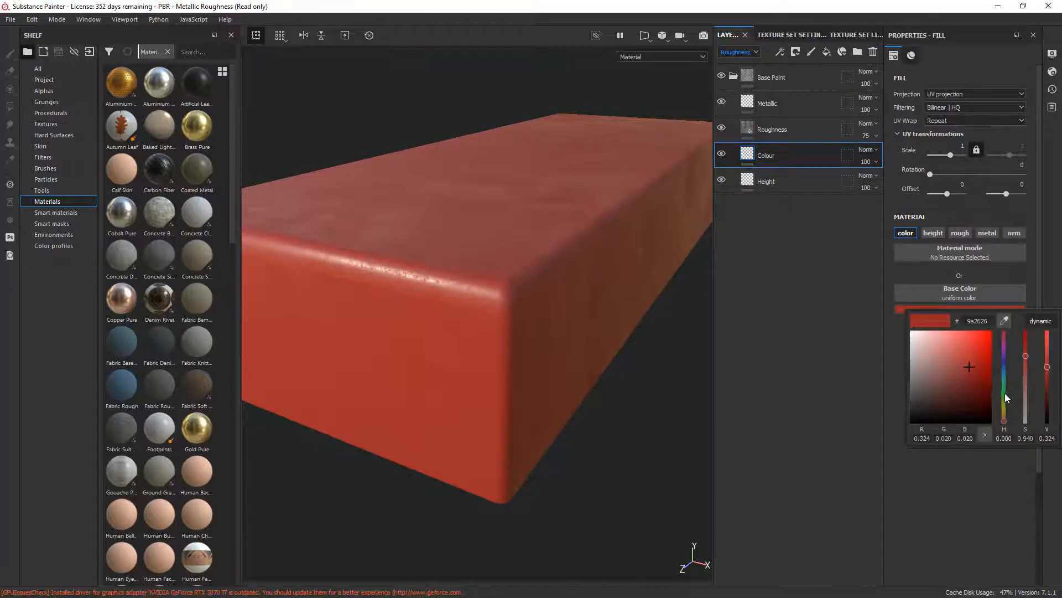
mouse_move(1005, 392)
left_mouse_down()
mouse_move(1004, 380)
mouse_move(915, 409)
mouse_move(1001, 377)
left_mouse_up()
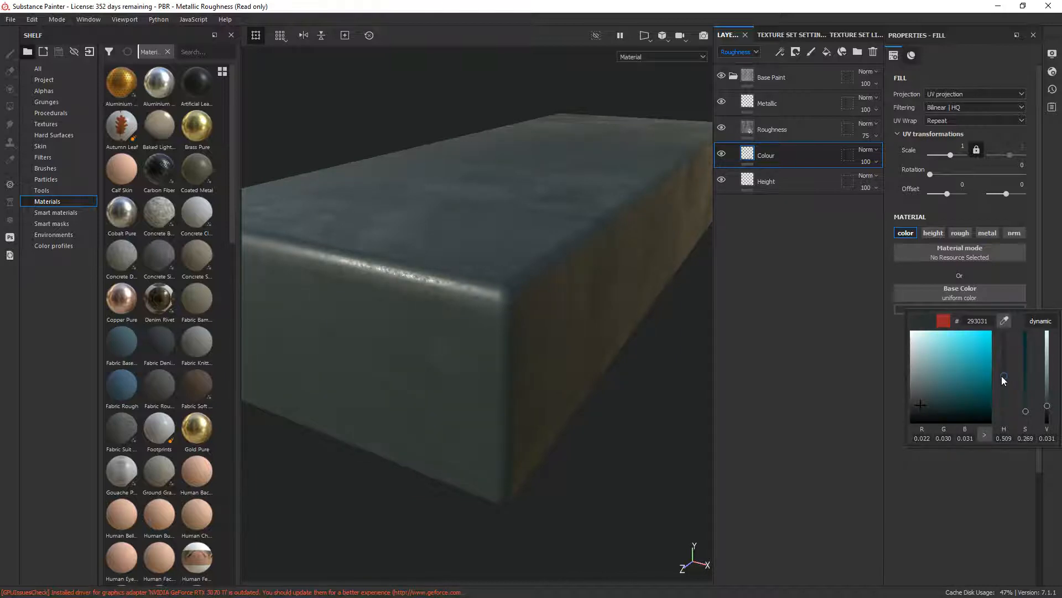
left_click(483, 301)
left_click_drag(462, 258, 459, 220, "alt")
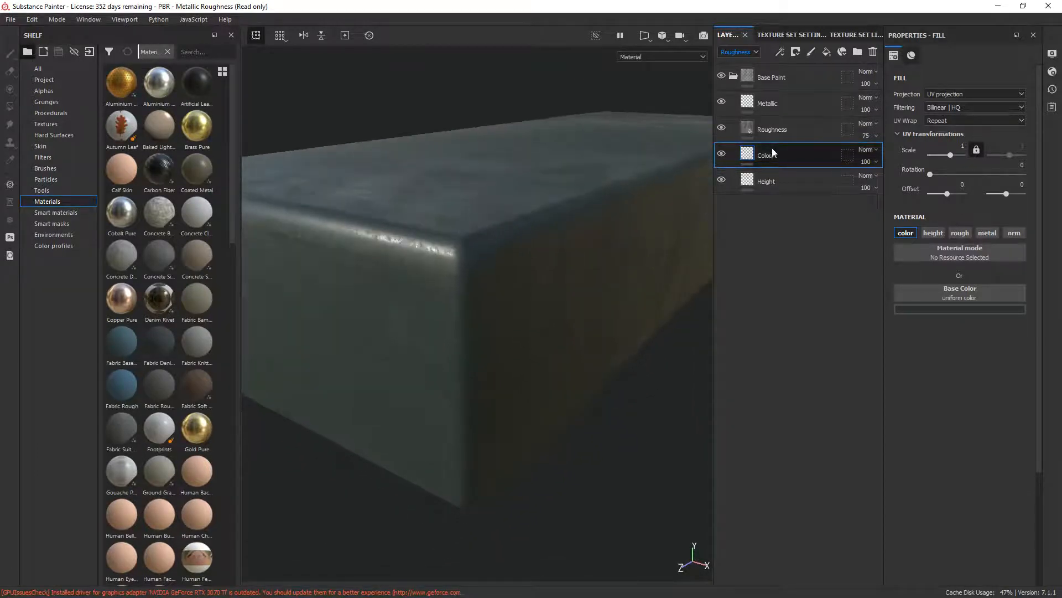
Try a uniform metallic of about 0.28 on the Metallic layer, and replace it with Grunge Concrete found by searching "grunge concrete".
left_click(773, 105)
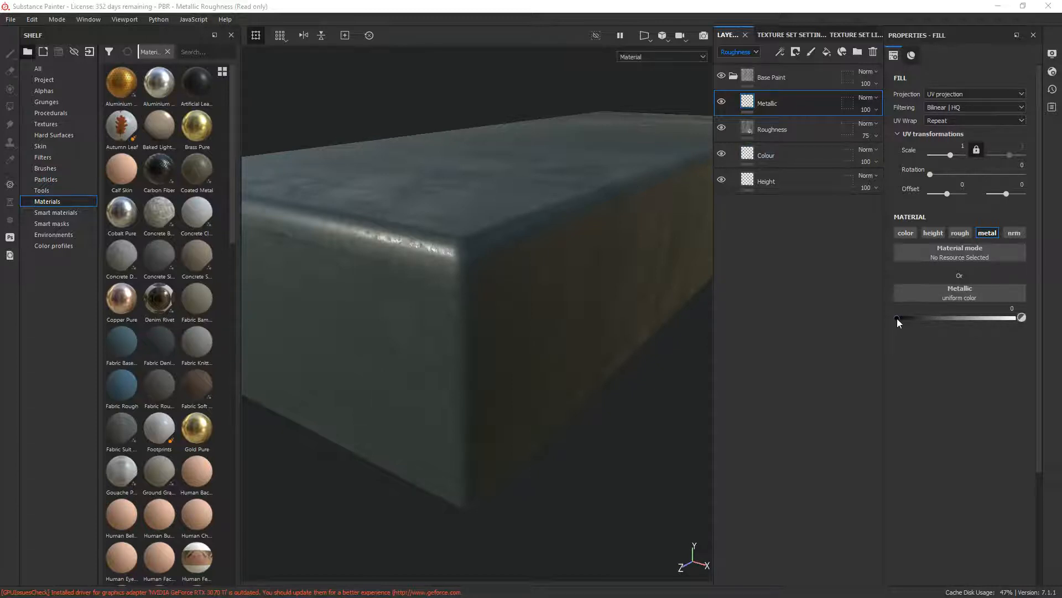
left_click_drag(897, 317, 928, 324)
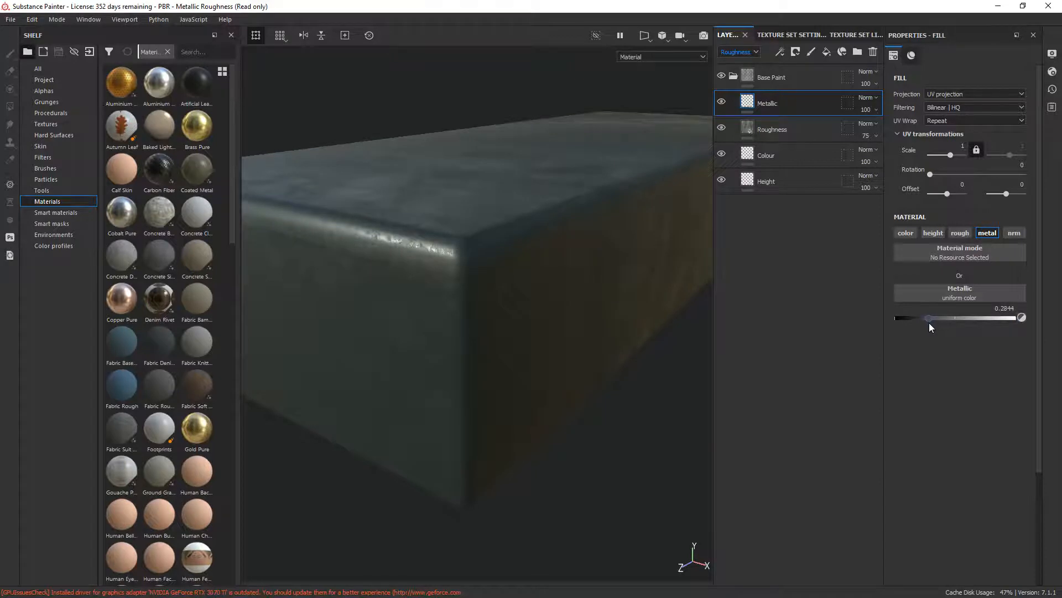
left_click(950, 297)
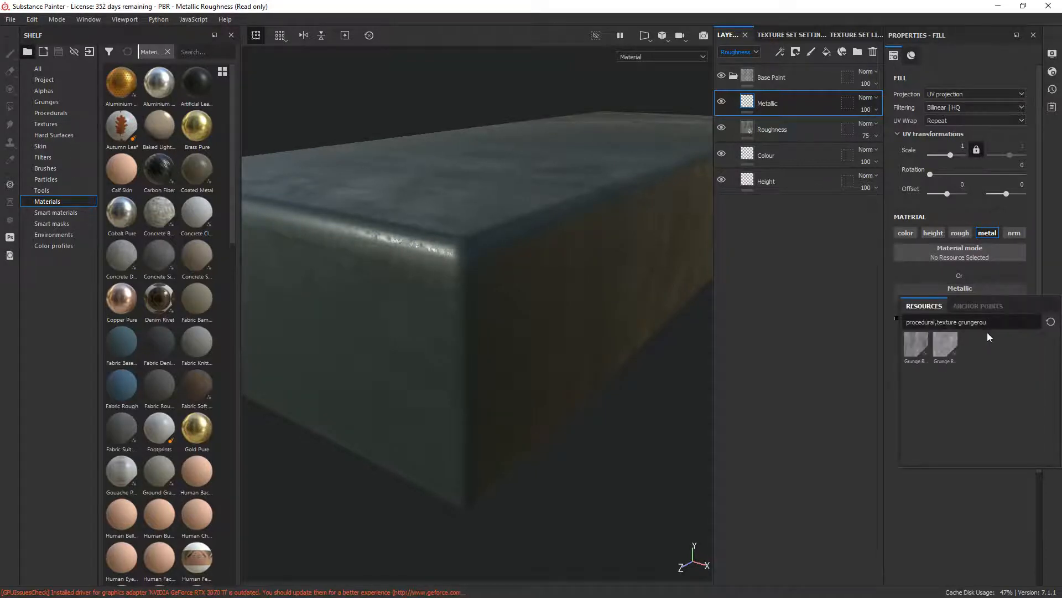
key("BackSpace")
key("BackSpace")
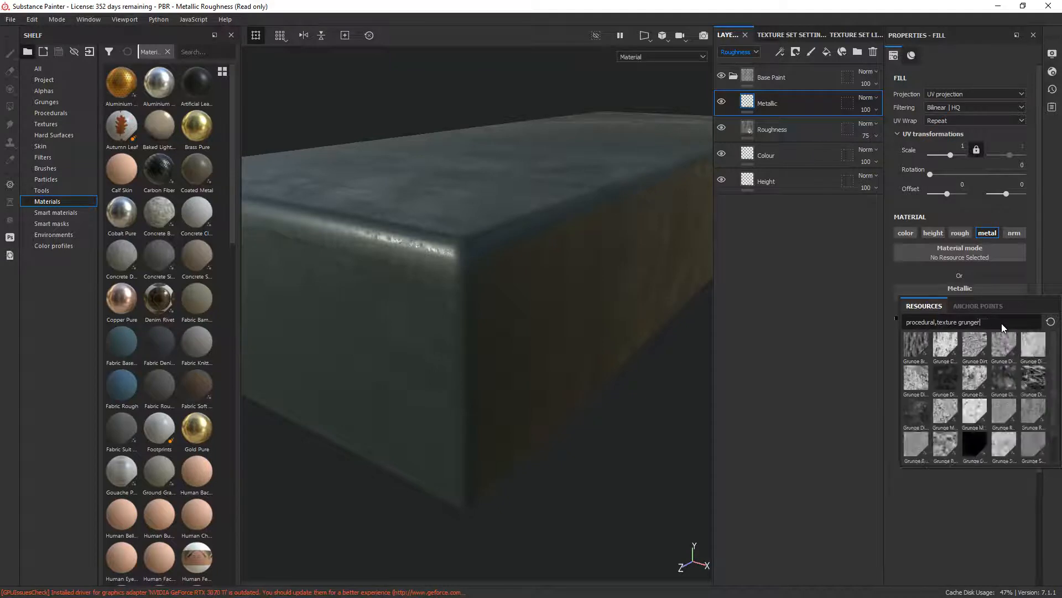
type("concrete")
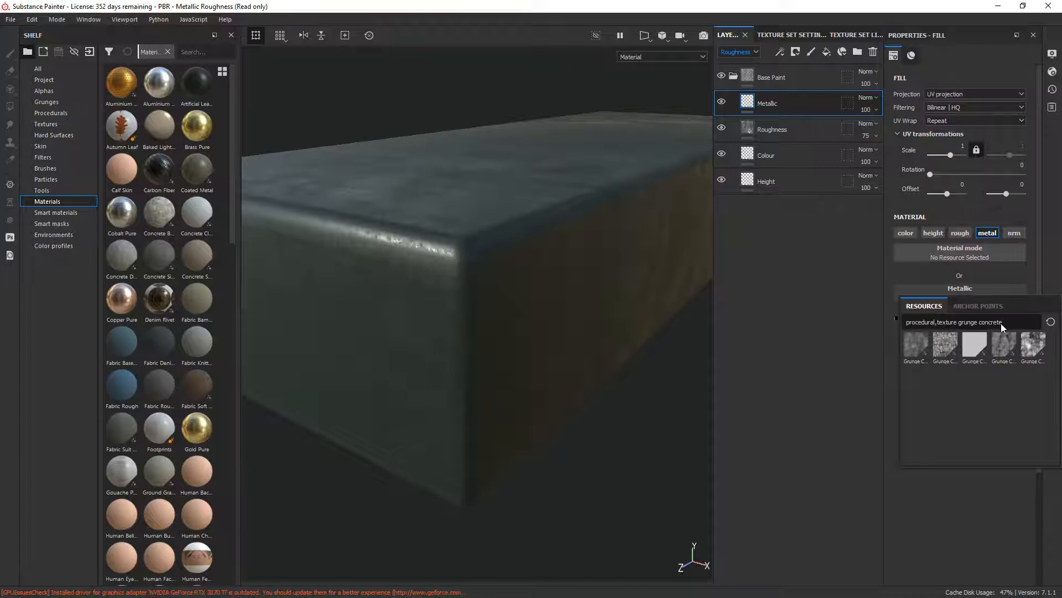
left_click(914, 354)
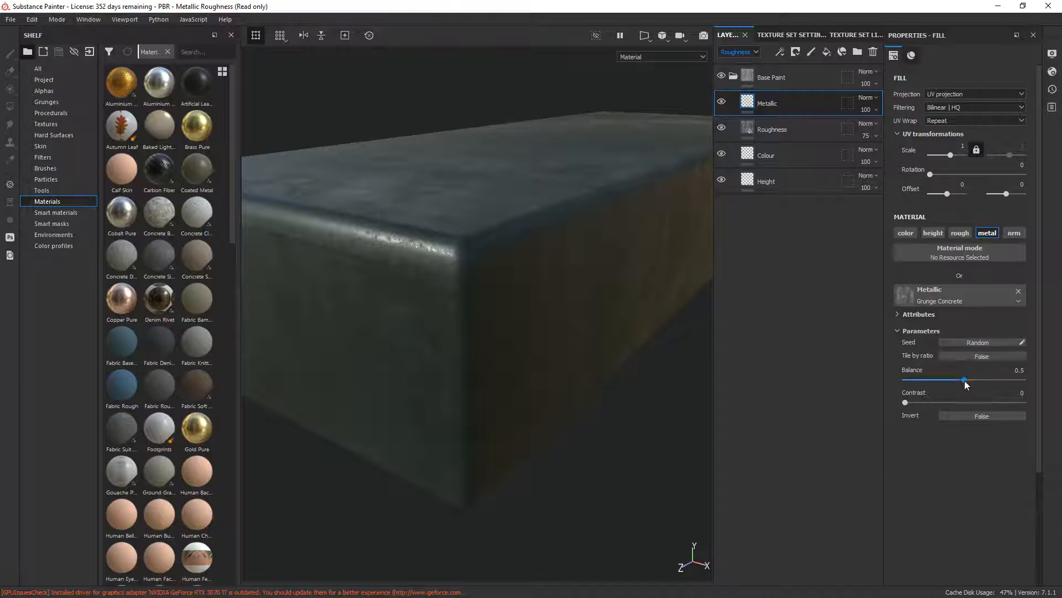
Set the metallic grunge's balance to 0.41 and contrast to 0, toggling the Metallic layer's visibility to compare its effect.
left_click_drag(964, 380, 978, 380)
left_click(723, 103)
left_click(723, 103)
left_click(723, 103)
left_click(722, 102)
left_click(723, 102)
left_click_drag(977, 380, 957, 380)
mouse_move(908, 402)
left_mouse_down()
mouse_move(1011, 392)
mouse_move(948, 391)
mouse_move(944, 402)
mouse_move(900, 407)
mouse_move(938, 407)
mouse_move(904, 406)
left_mouse_up()
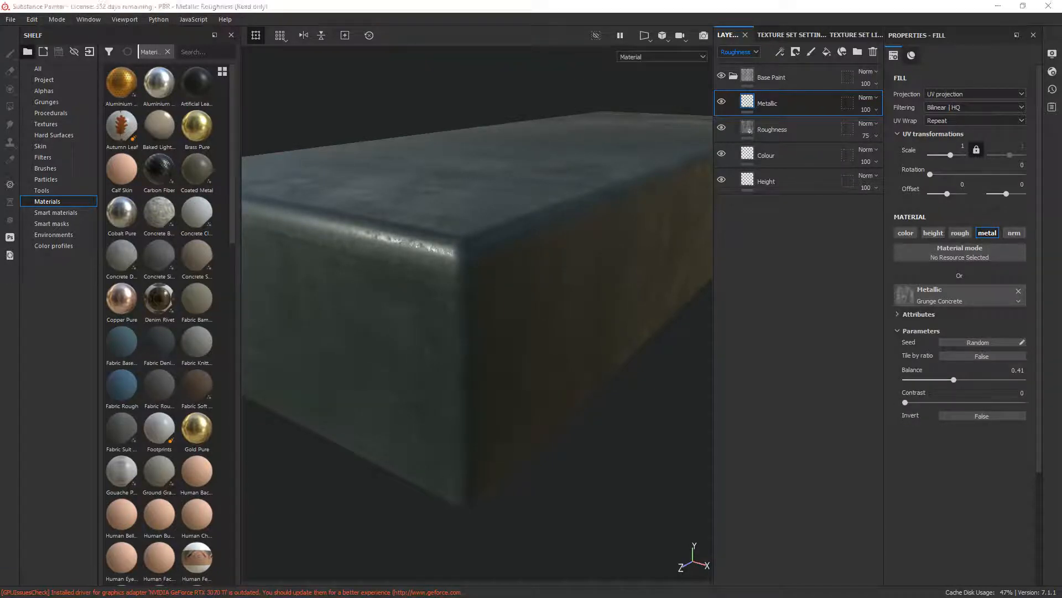
Show the Metallic channel in the layer stack and lower the Metallic layer's opacity to 64.
left_click(736, 52)
left_click(729, 83)
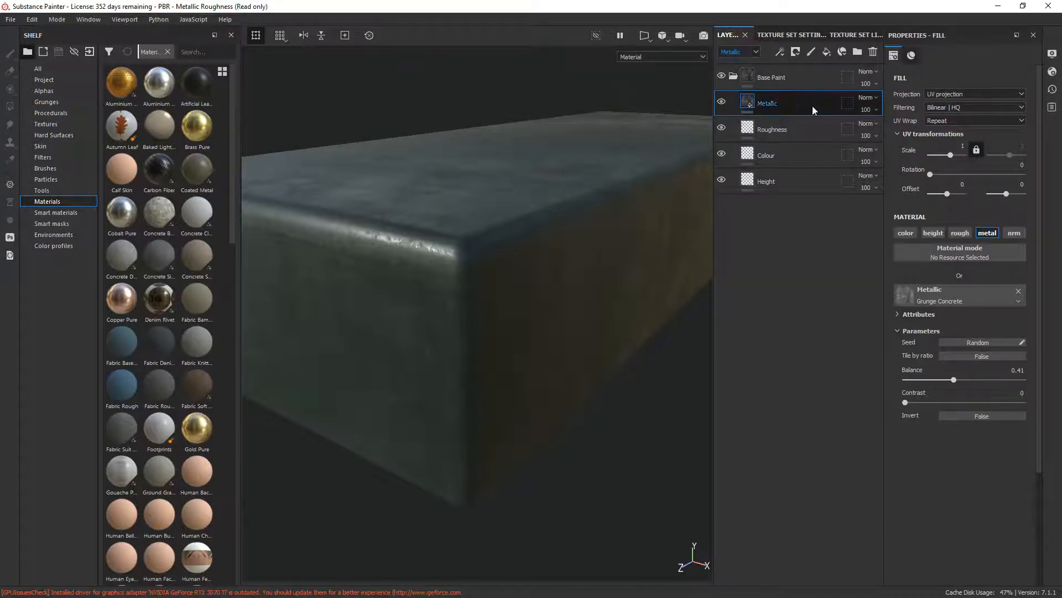
left_click(867, 110)
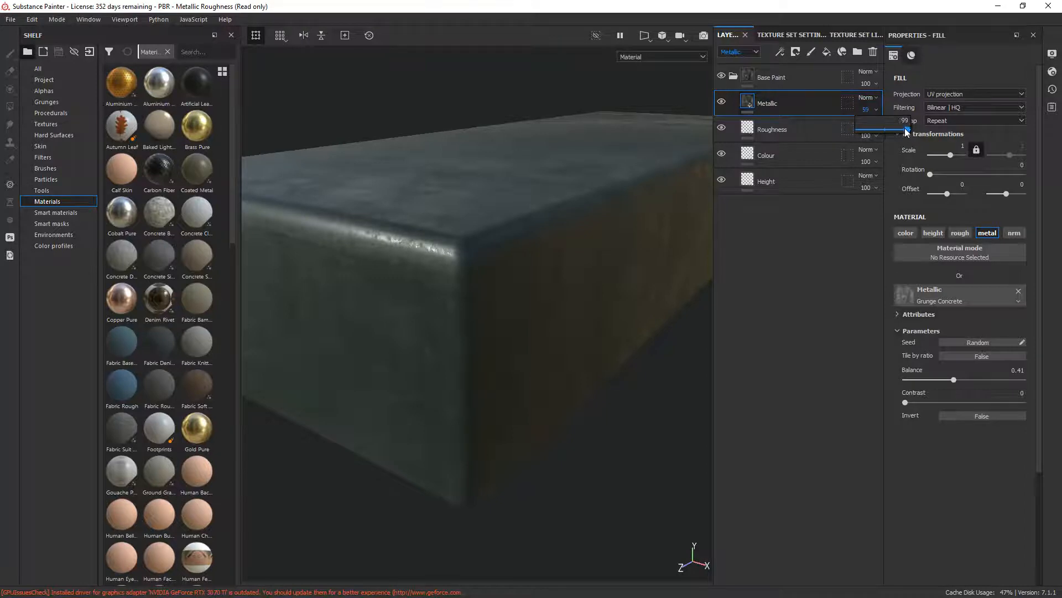
mouse_move(906, 131)
left_mouse_down()
mouse_move(878, 133)
mouse_move(889, 131)
left_mouse_up()
Examine the block's metallic and roughness variation up close, from several angles, and under rotated environment lighting.
scroll(335, 303, "down", 2)
scroll(351, 293, "up", 4)
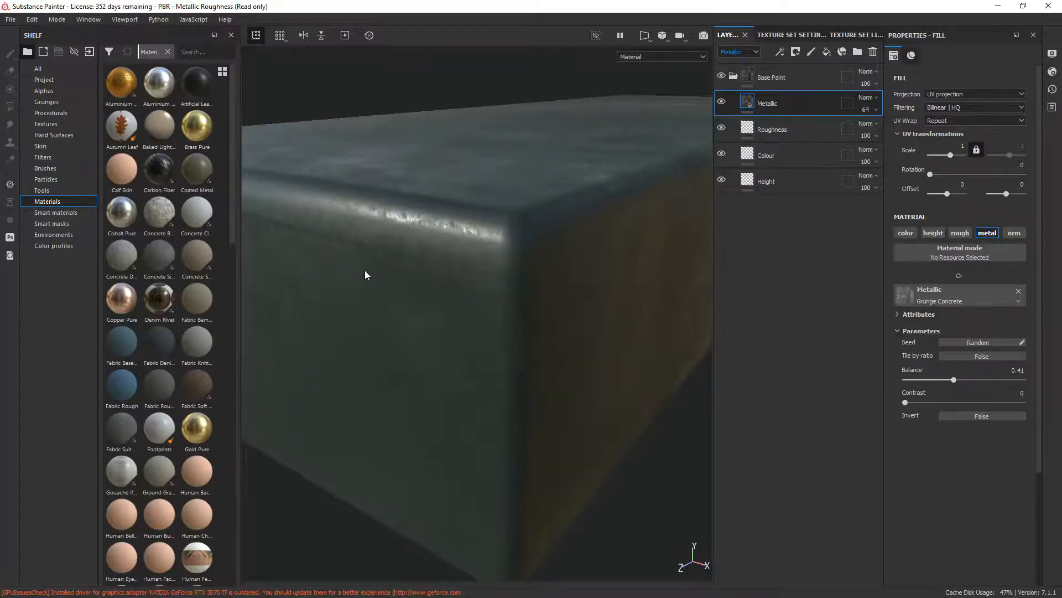
scroll(370, 266, "down", 5)
mouse_move(387, 254)
left_mouse_down("alt")
mouse_move(451, 240)
mouse_move(444, 209)
mouse_move(351, 230)
mouse_move(387, 260)
mouse_move(373, 251)
left_mouse_up("alt")
middle_click_drag(460, 180, 427, 271, "alt")
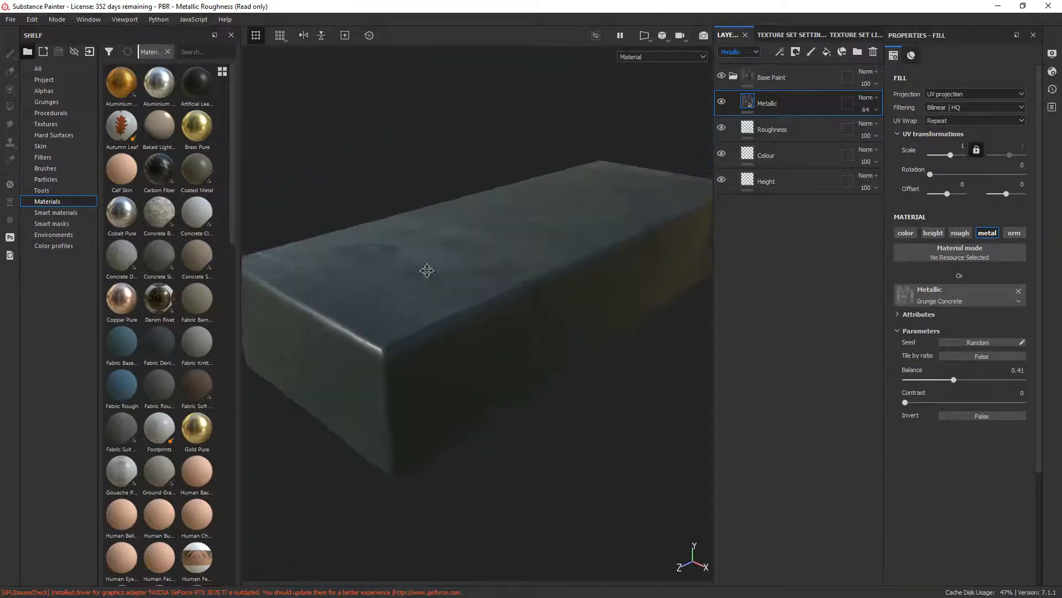
left_click_drag(427, 270, 424, 229, "alt")
right_click_drag(415, 204, 505, 193, "alt")
left_click_drag(502, 193, 527, 194, "alt")
right_click_drag(466, 184, 483, 178, "shift")
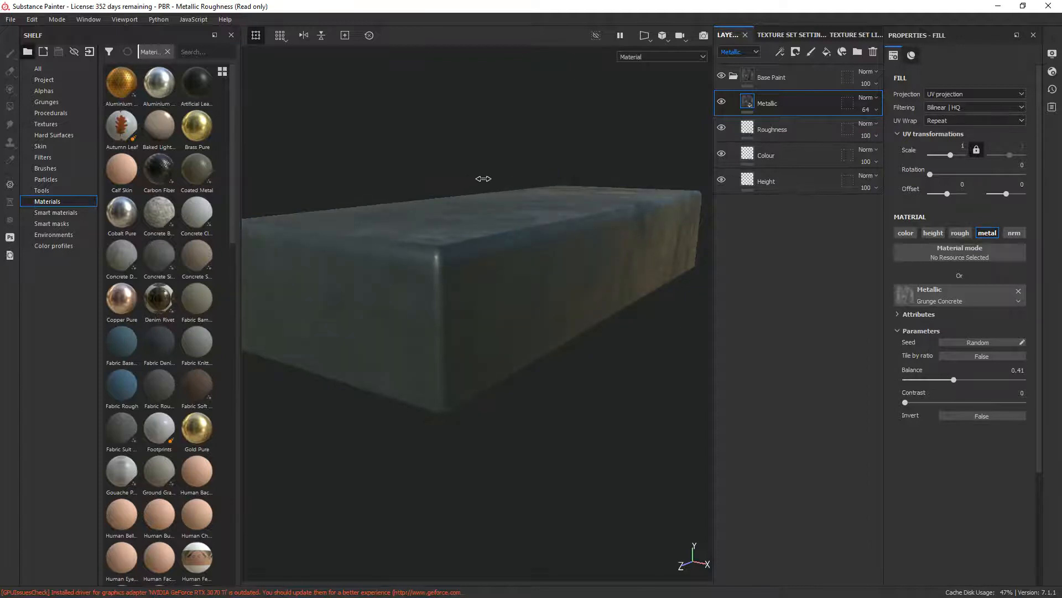
left_click_drag(486, 183, 472, 225, "alt")
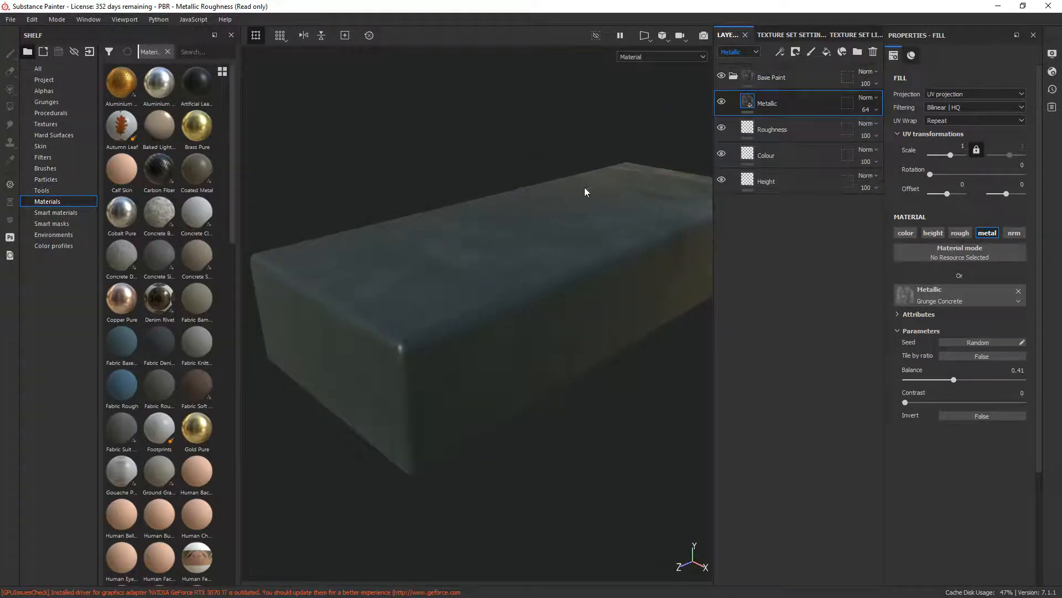
left_click_drag(553, 184, 498, 223, "alt")
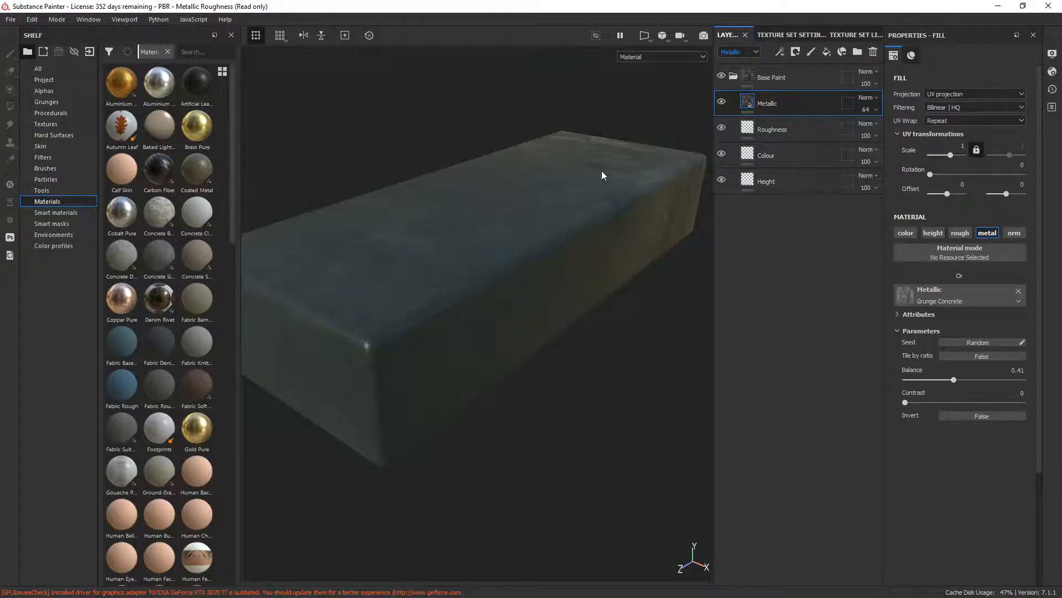
Search the Height layer's height resources for "flak" and, in its place, "gradient".
left_click(779, 175)
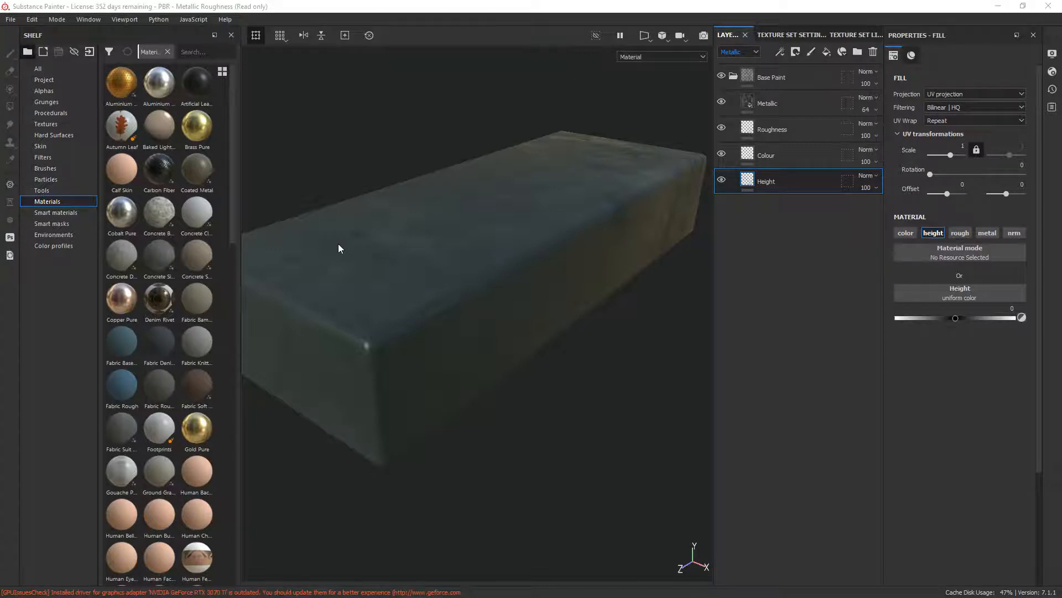
left_click(928, 292)
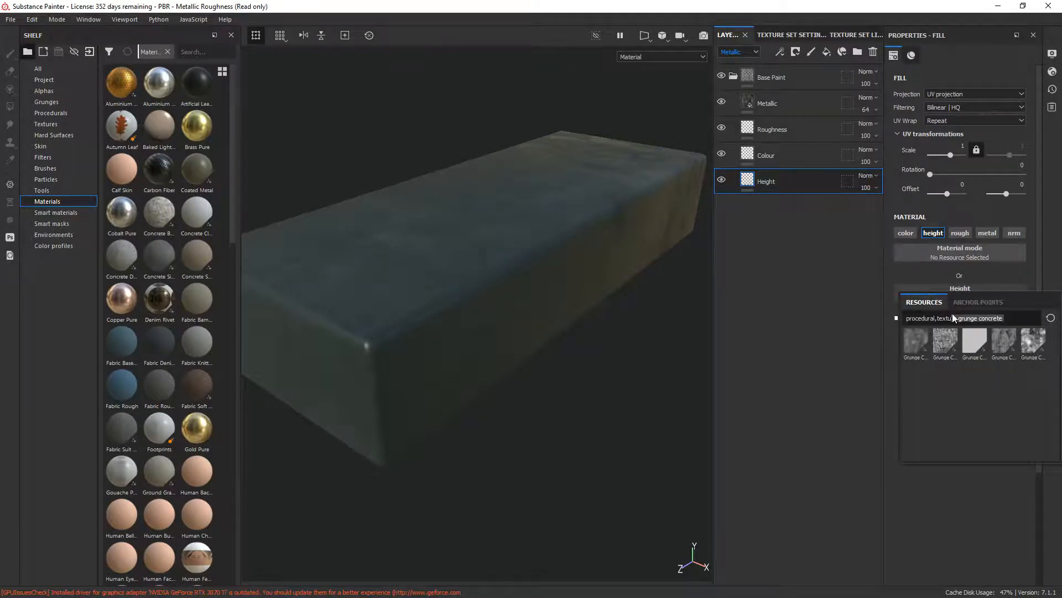
left_click_drag(952, 314, 866, 318)
left_click_drag(981, 321, 967, 321)
key("BackSpace")
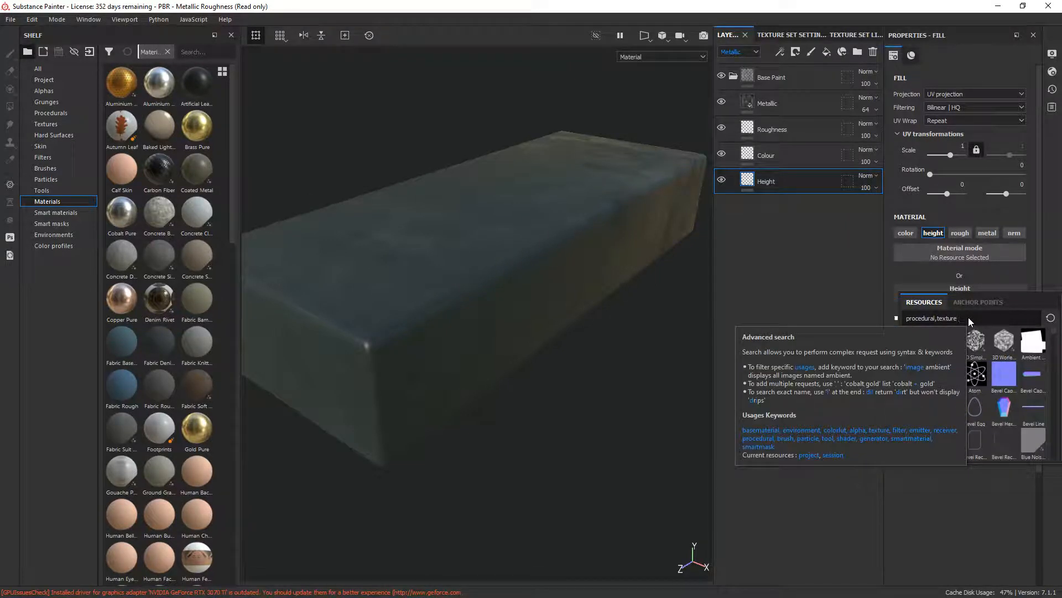
type("flak")
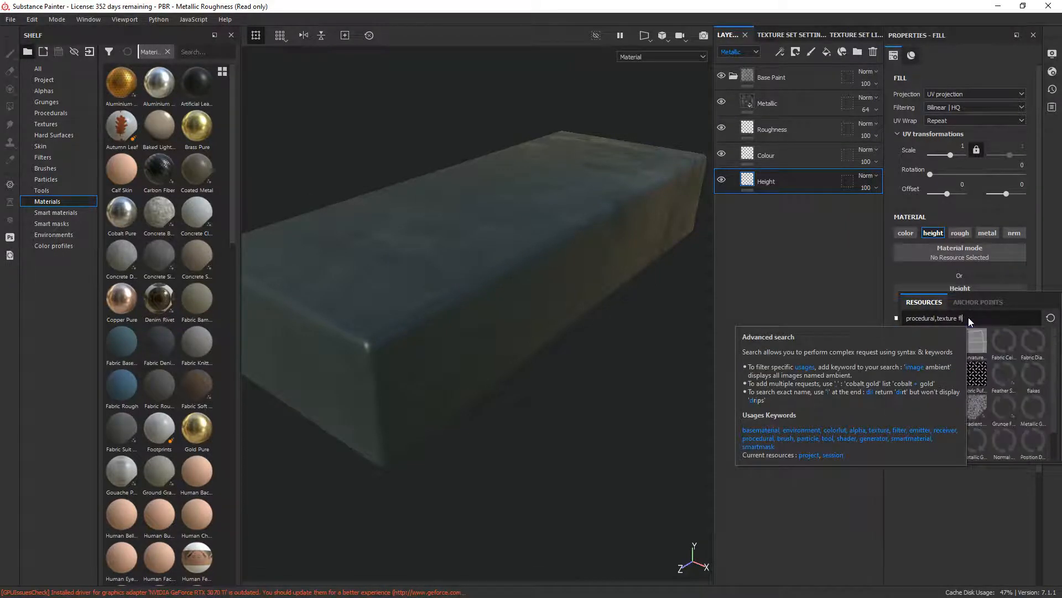
key("BackSpace")
key("BackSpace")
key("BackSpace")
key("BackSpace")
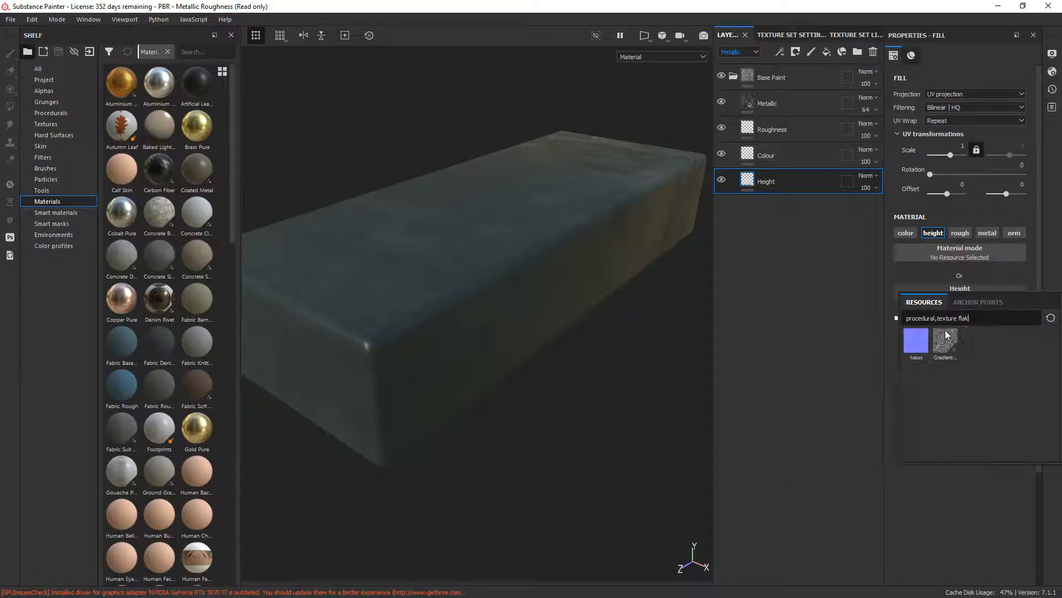
type("grad")
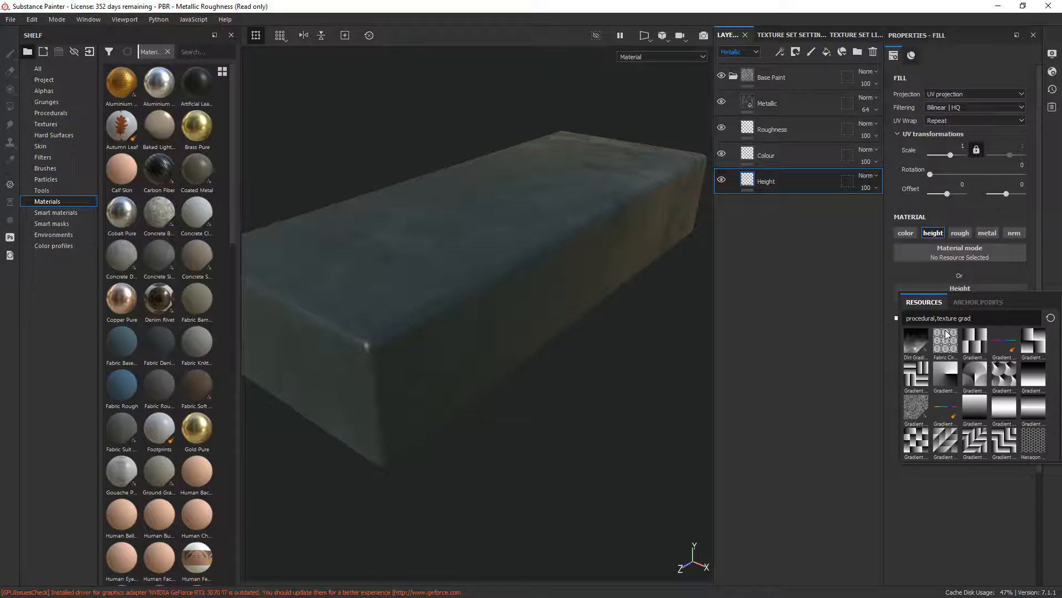
type("ient")
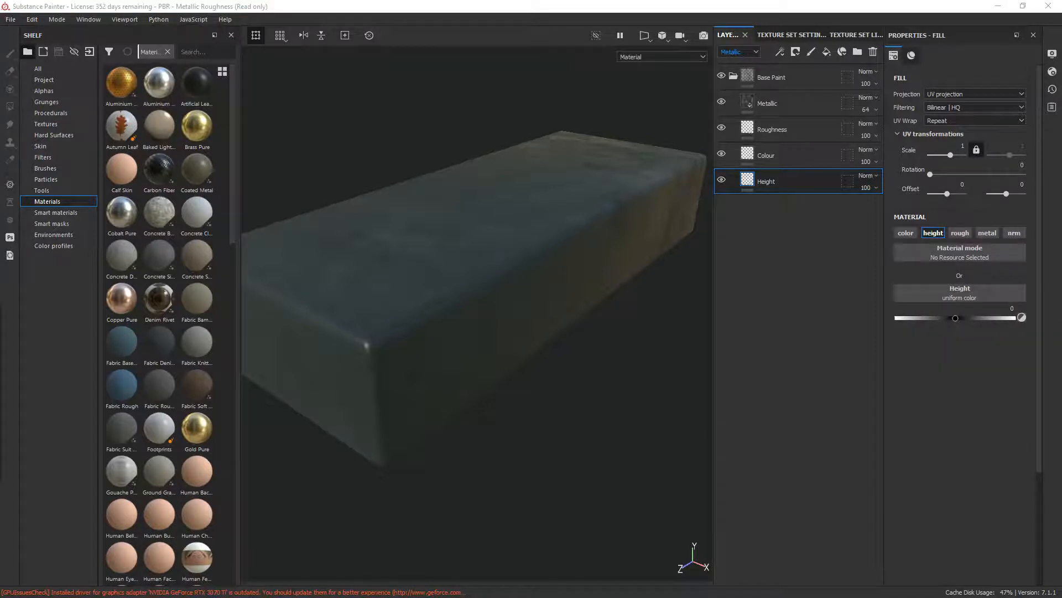
Search the height resources for "spot", try BnW Spots 1 on the Height layer, and remove it.
left_click(956, 294)
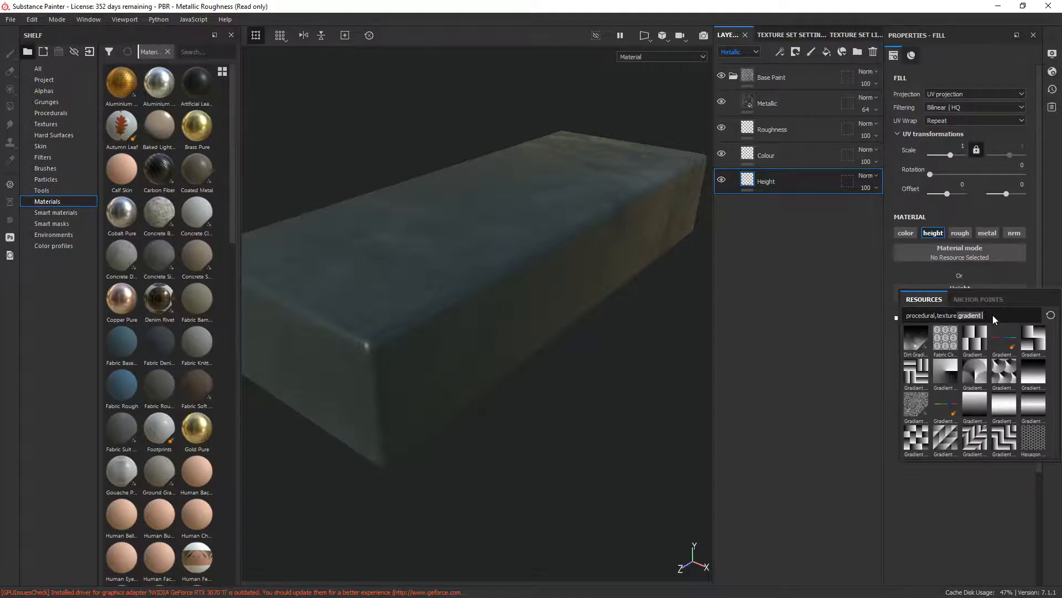
type("spo")
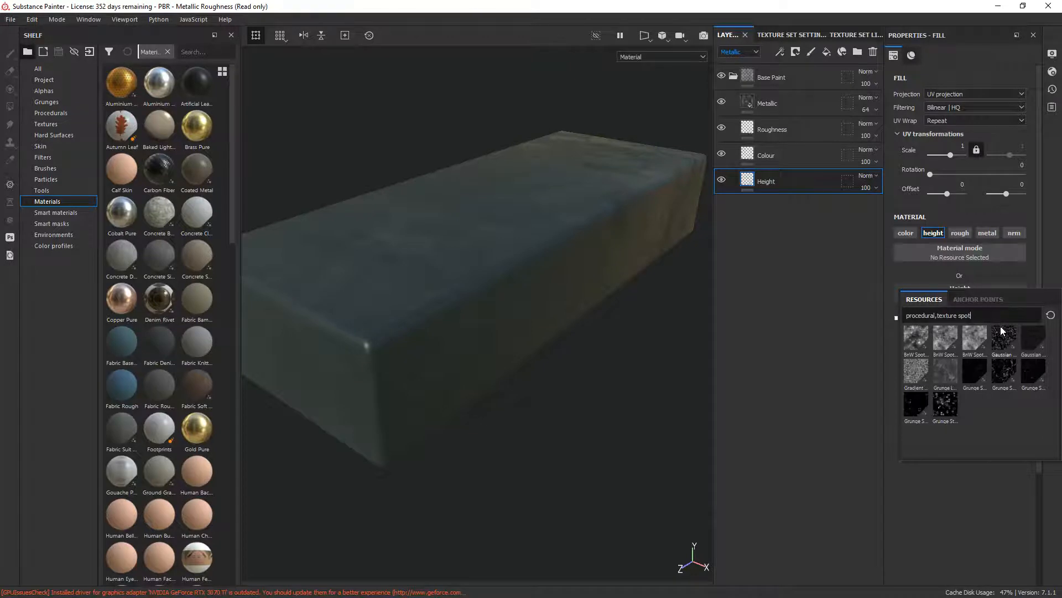
mouse_move(1003, 332)
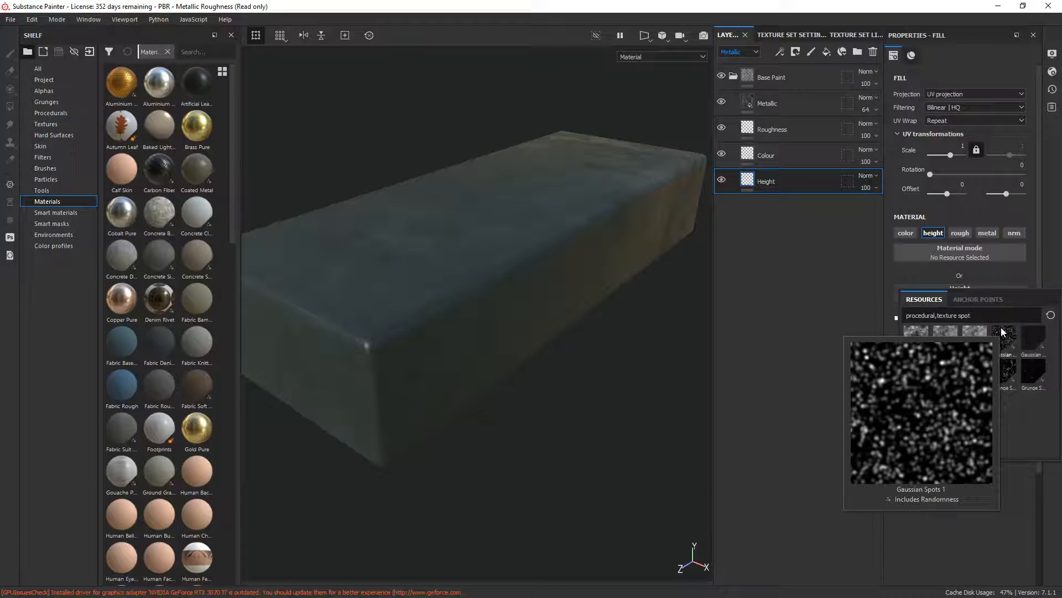
left_click(914, 330)
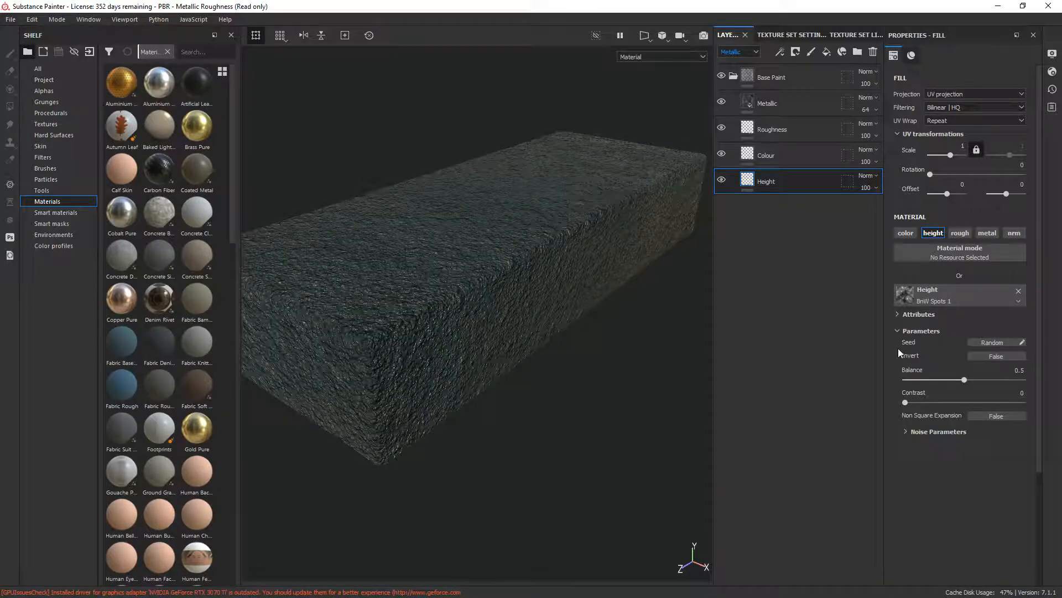
left_click(1018, 290)
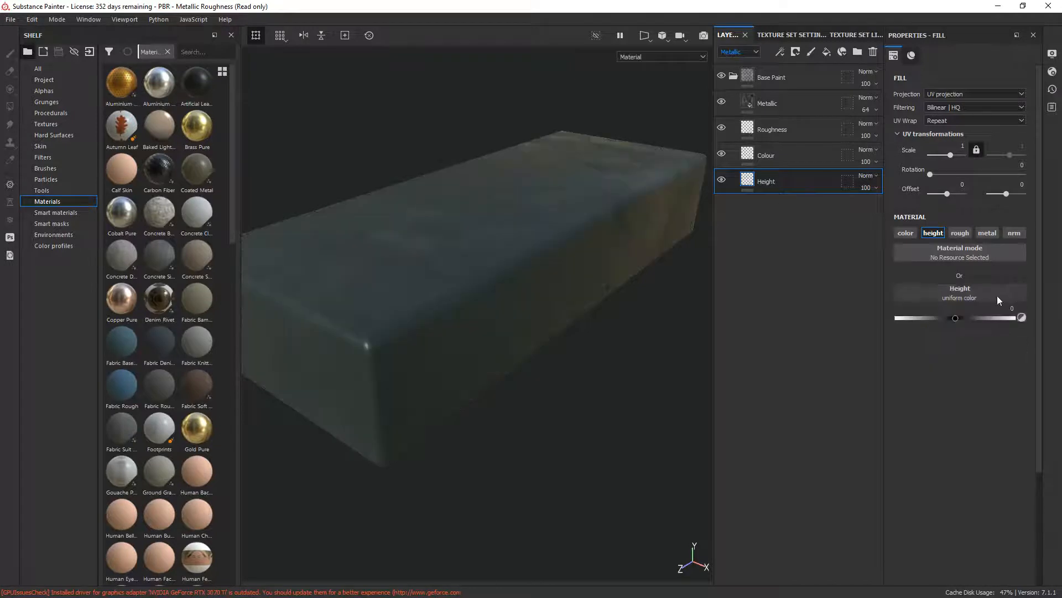
Try Gaussian Spots 1 and Gaussian Spots 2 as the Height layer's height map, removing each one.
left_click(960, 289)
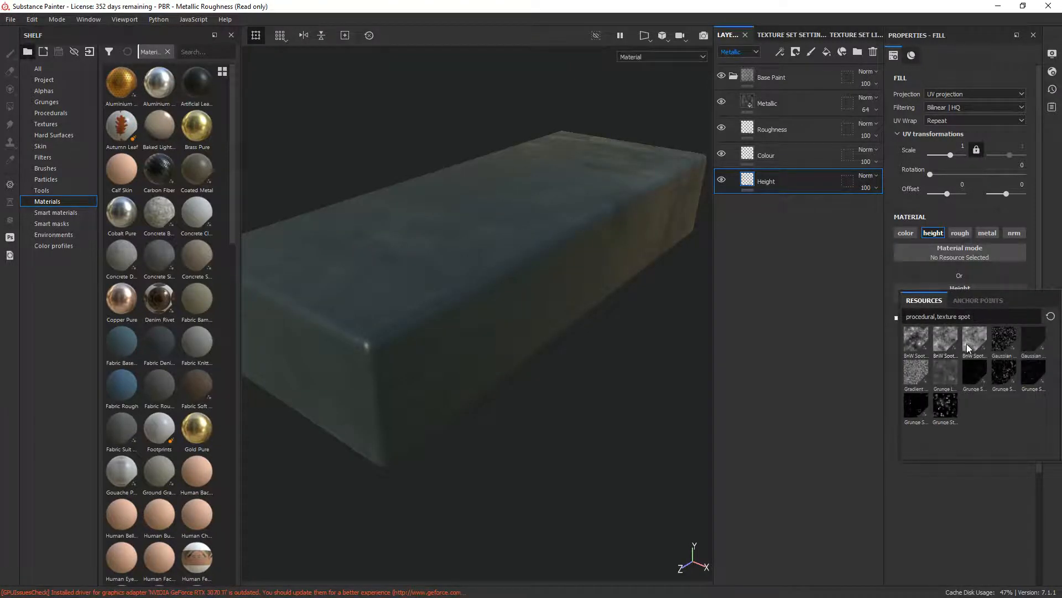
left_click(997, 339)
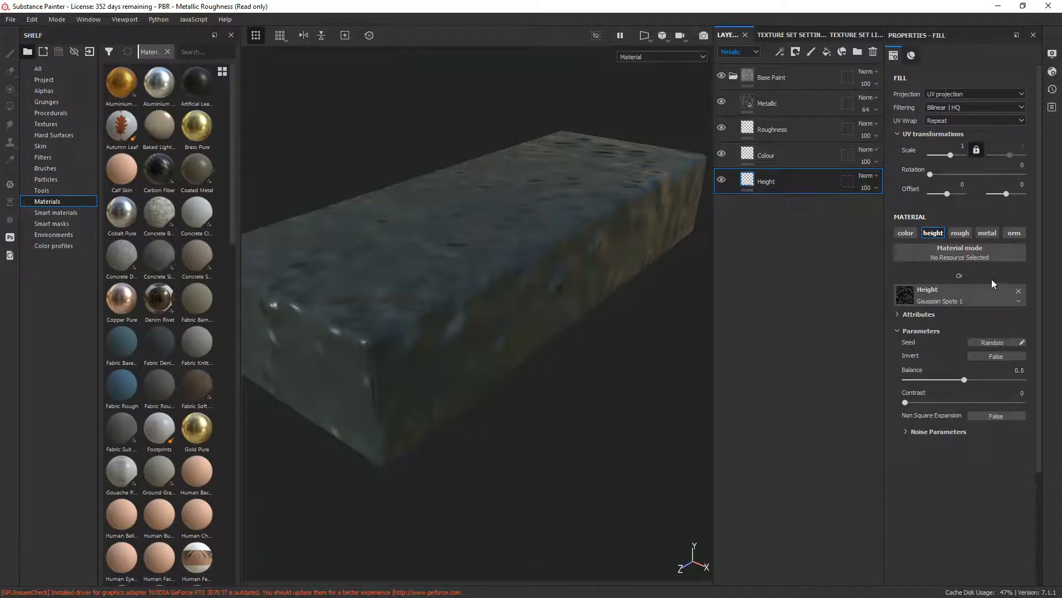
left_click(1019, 291)
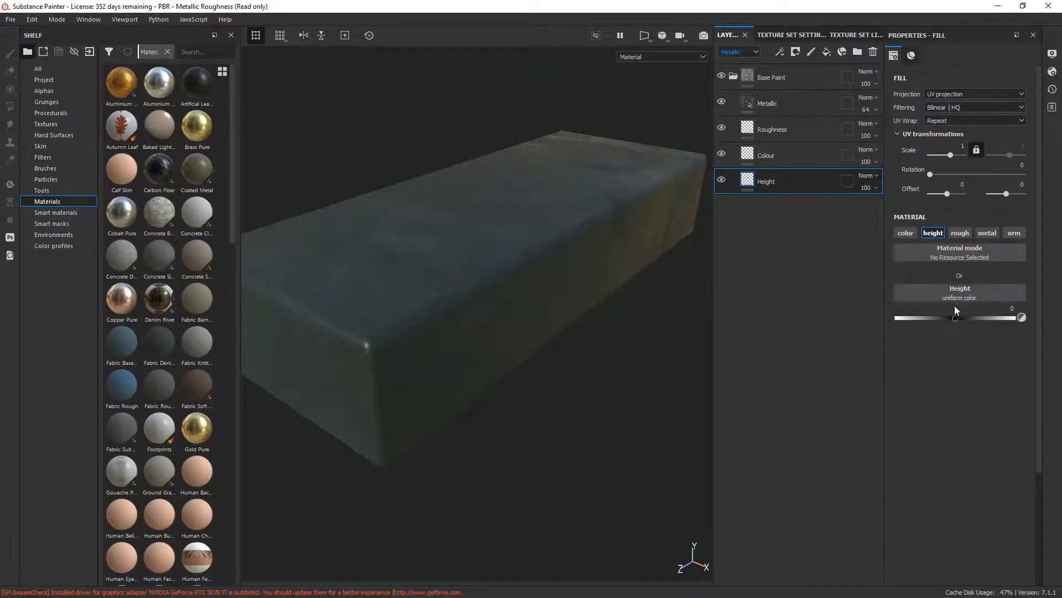
mouse_move(955, 316)
left_mouse_down()
mouse_move(945, 315)
mouse_move(961, 313)
left_mouse_up()
left_click(958, 297)
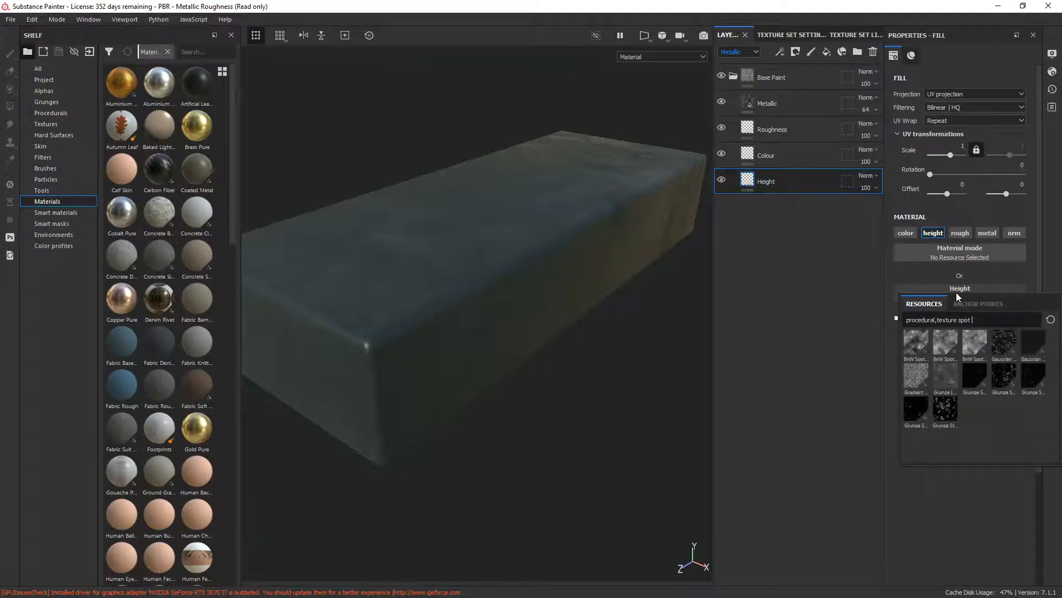
left_click(1030, 333)
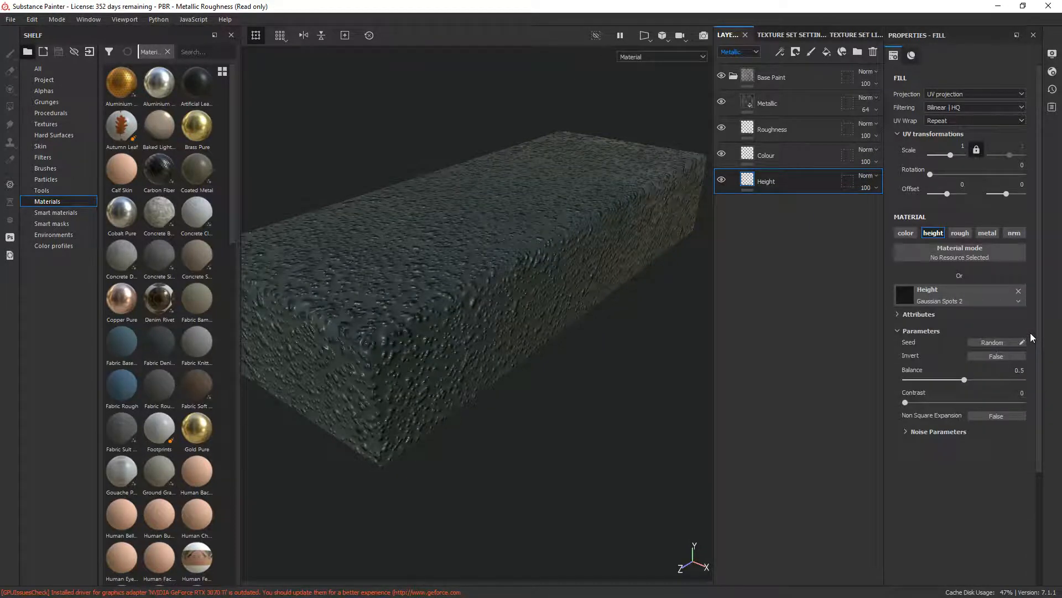
left_click(1018, 291)
Assign Gradient Flakes as the Height layer's height map, with Pattern X Amount 115 and Pattern Y Amount 123.
left_click(981, 290)
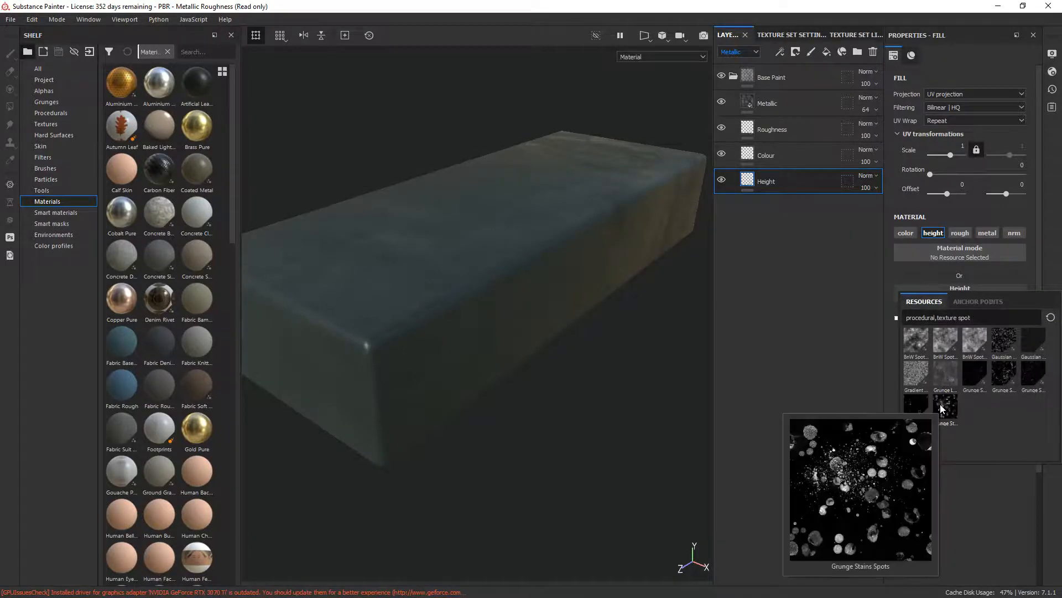
mouse_move(978, 375)
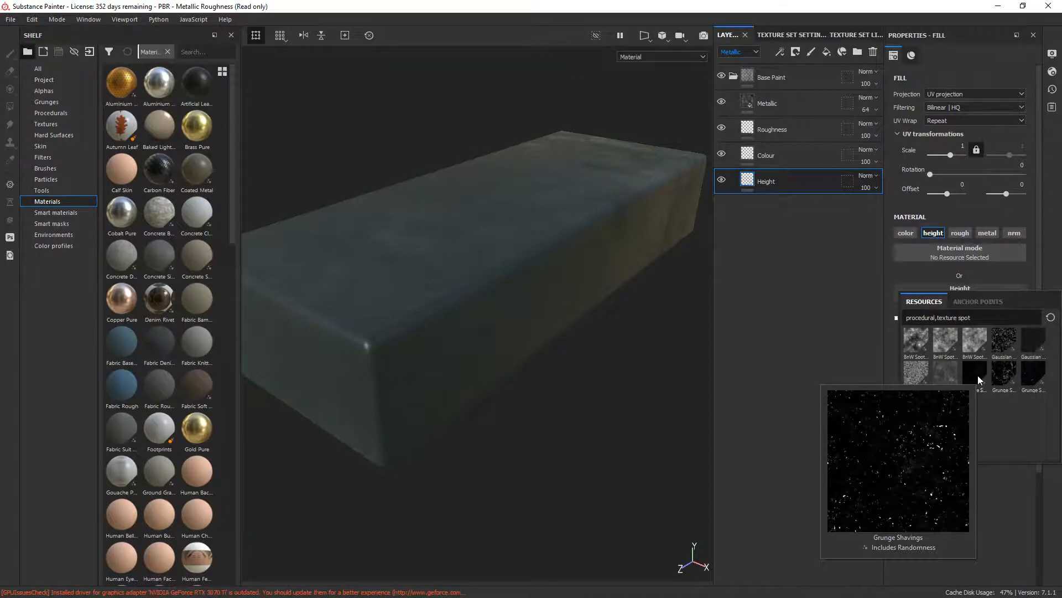
mouse_move(1027, 368)
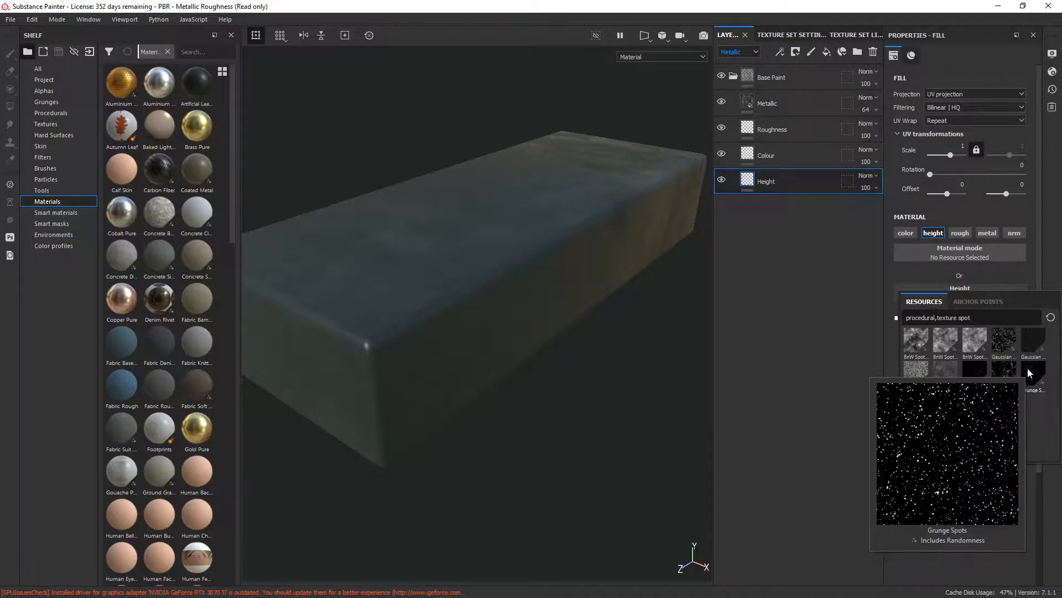
left_click(919, 367)
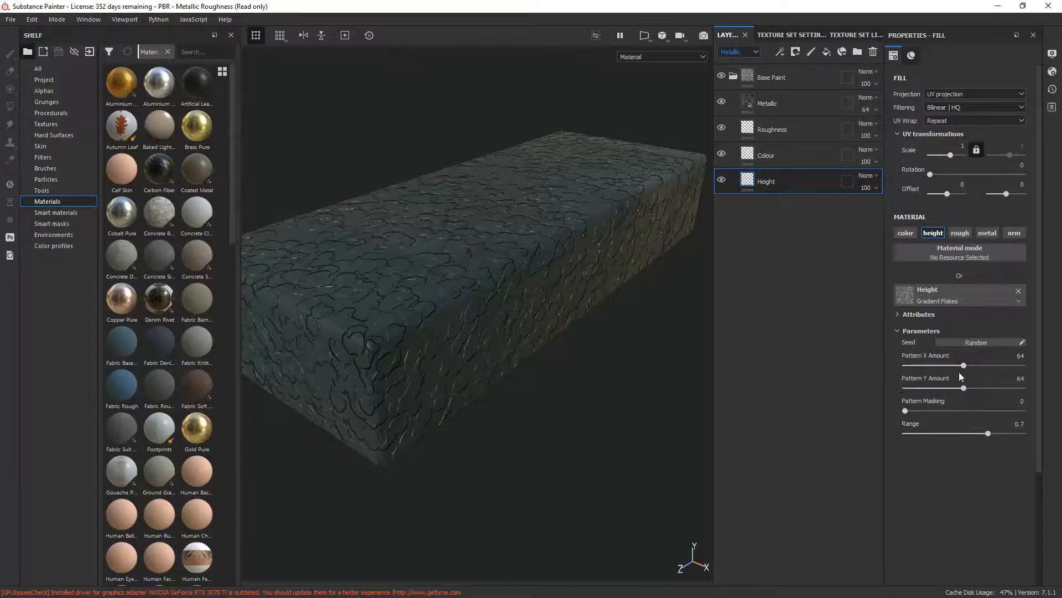
left_click_drag(995, 361, 1007, 361)
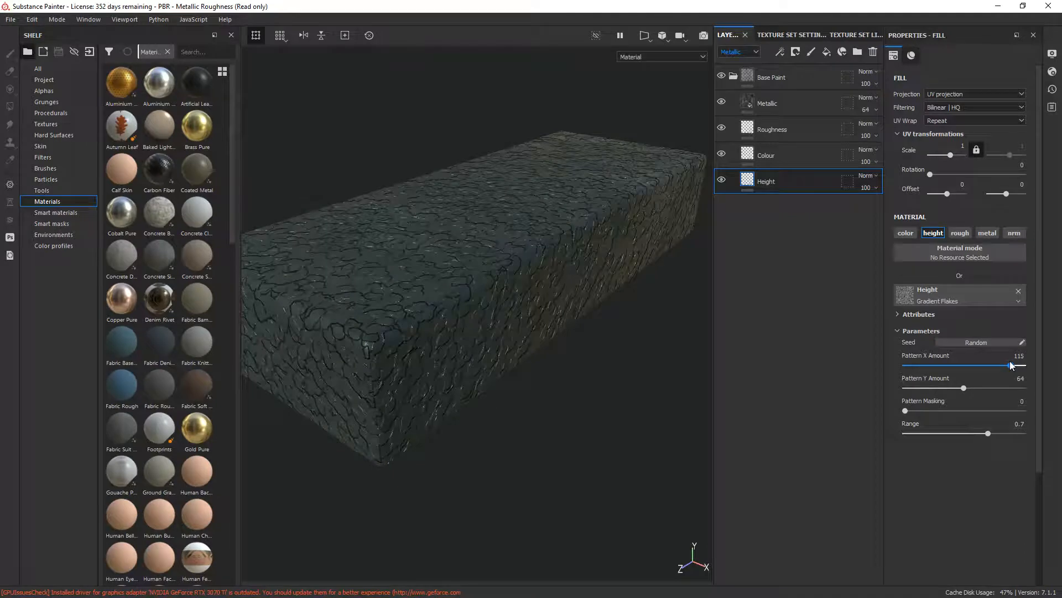
left_click_drag(964, 387, 1019, 384)
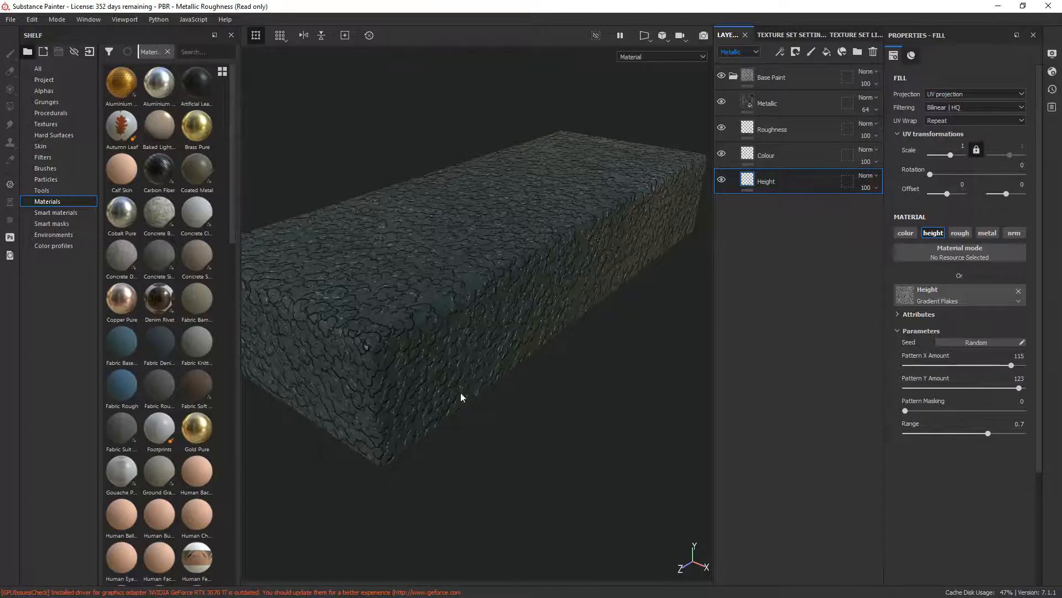
Switch the Height layer to Tri-planar projection at scale -1.02, and set its Pattern Masking to 0.25 and Range to 0.72.
left_click(947, 93)
left_click(943, 121)
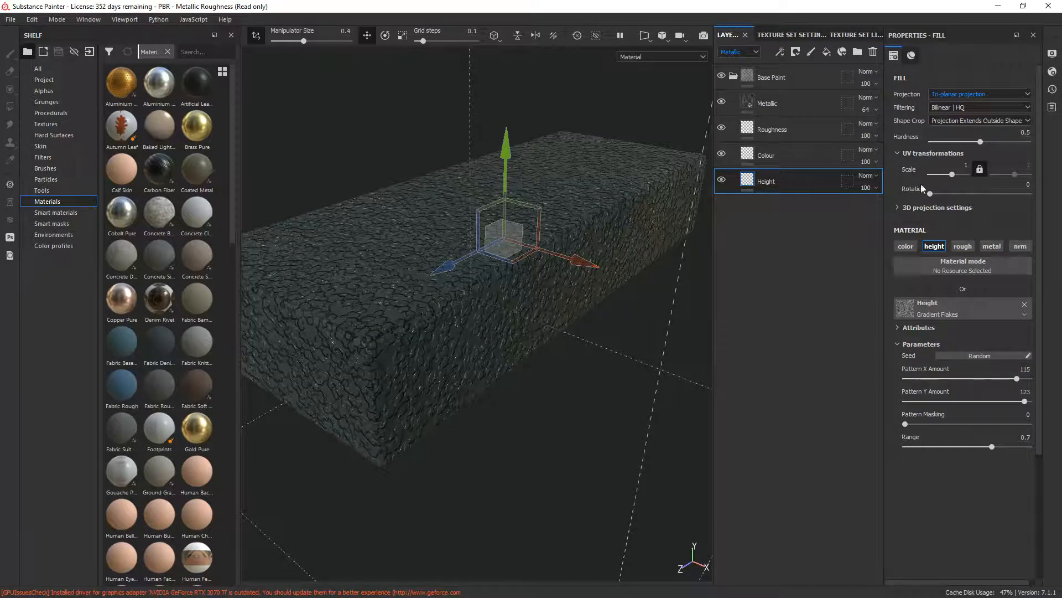
left_click_drag(952, 175, 945, 180)
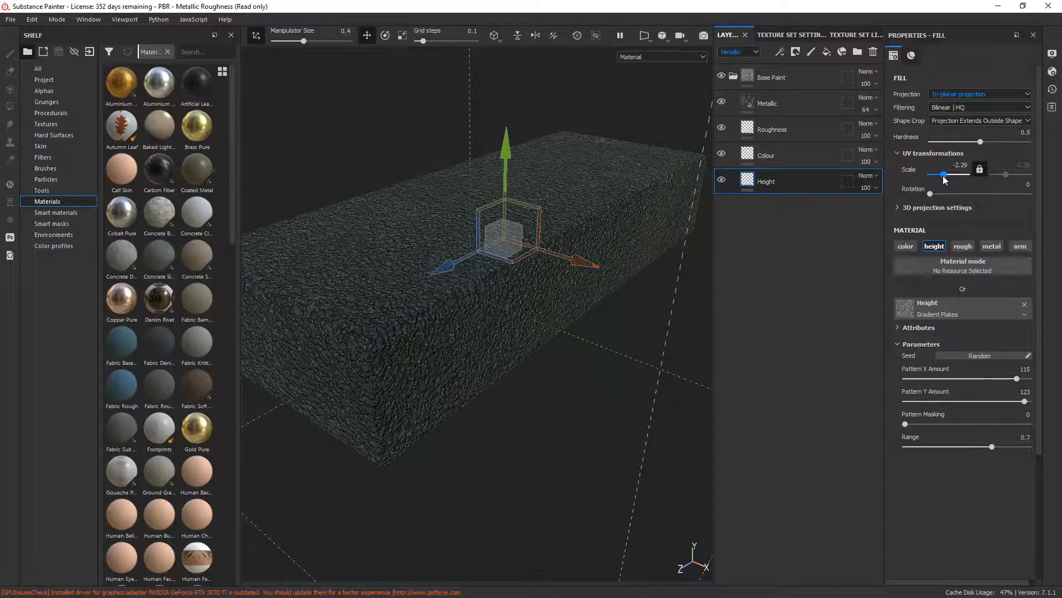
left_click_drag(945, 180, 944, 179)
left_click(945, 174)
left_click_drag(946, 174, 944, 175)
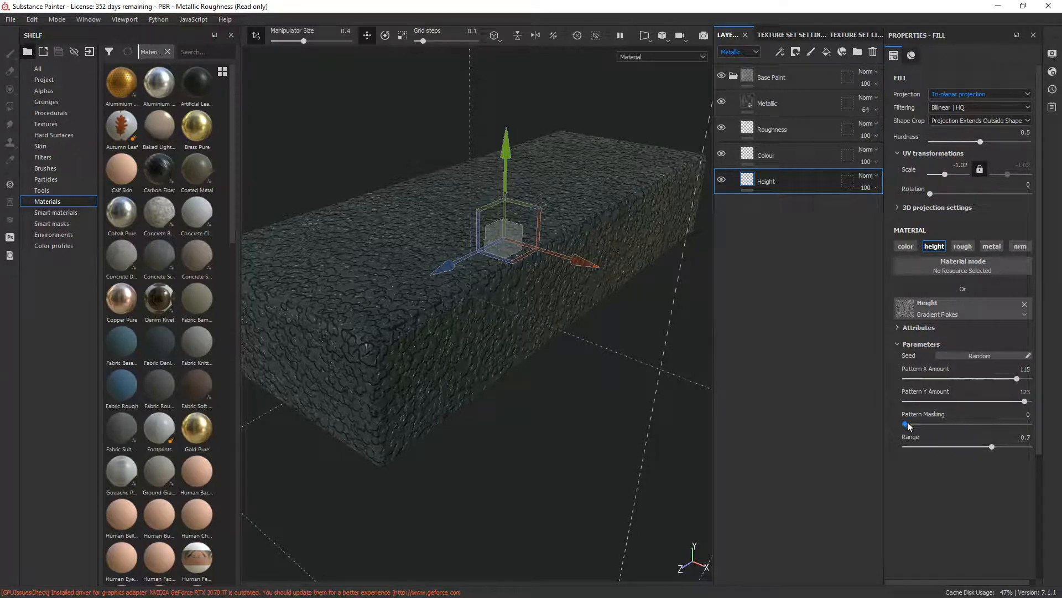
left_click_drag(908, 422, 936, 428)
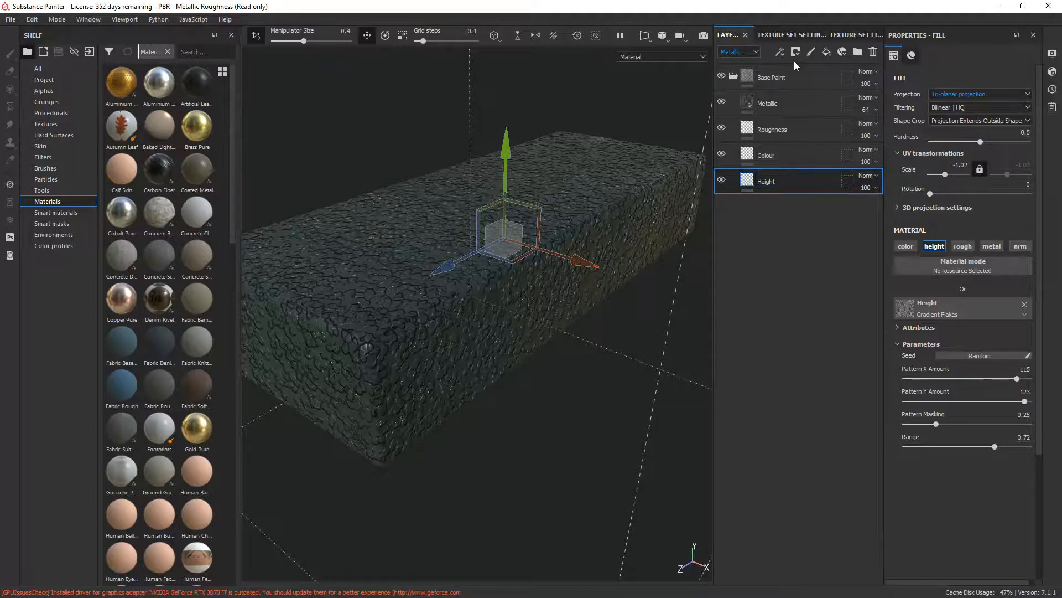
Add a Blur filter to the Height layer and set its Blur Intensity to 1.98.
left_click(780, 51)
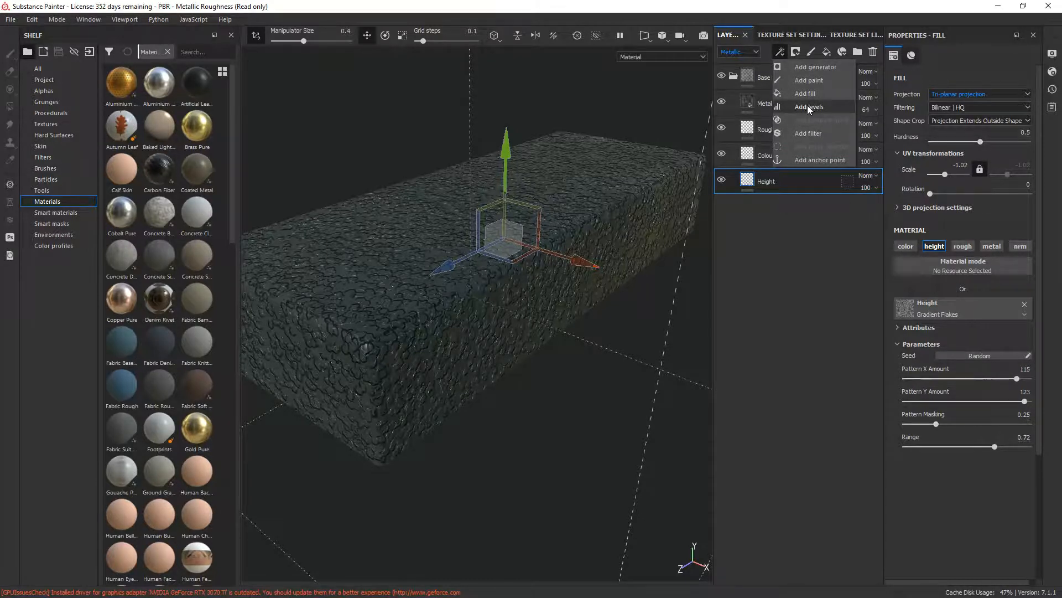
left_click(803, 133)
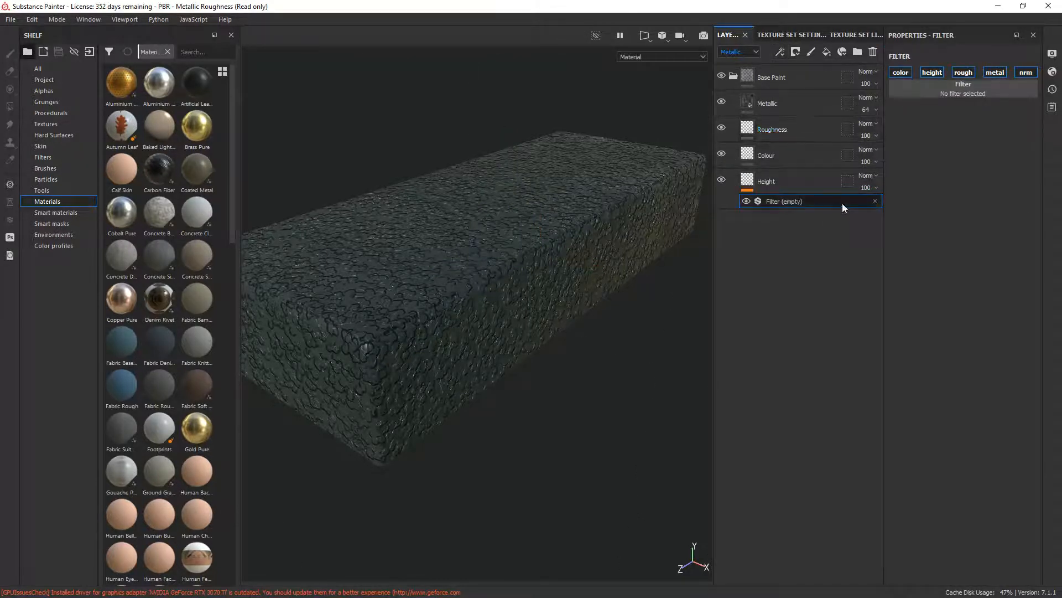
left_click(968, 93)
left_click(1002, 124)
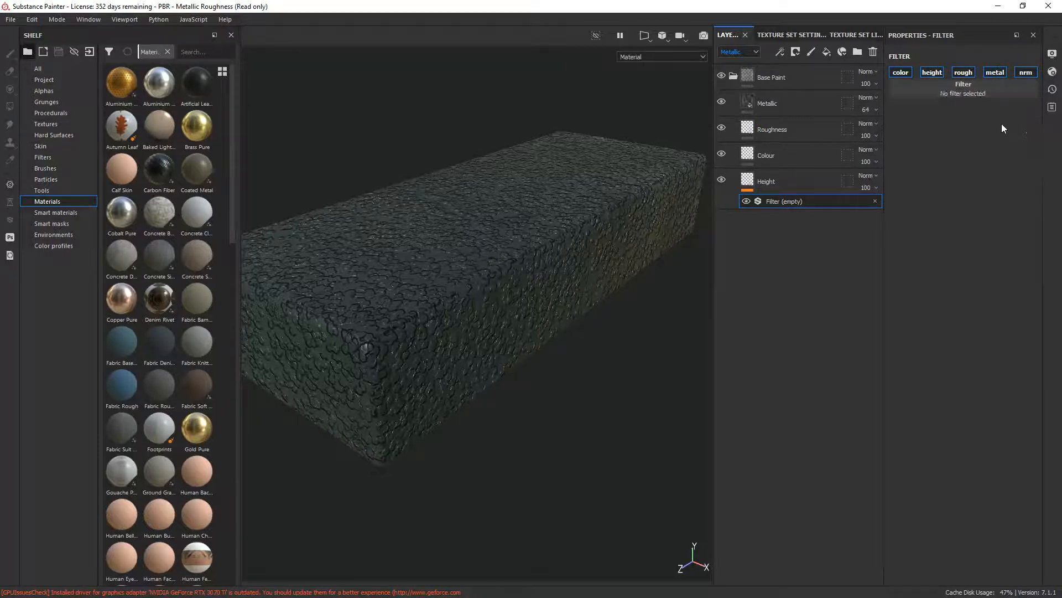
left_click_drag(904, 143, 931, 143)
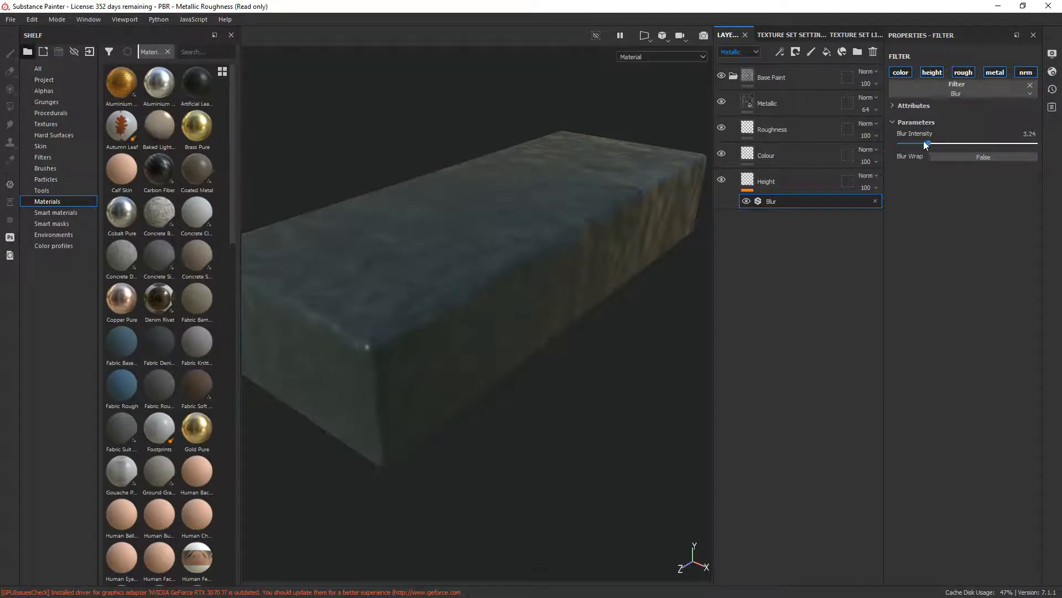
left_click_drag(918, 144, 922, 142)
left_click_drag(923, 144, 926, 145)
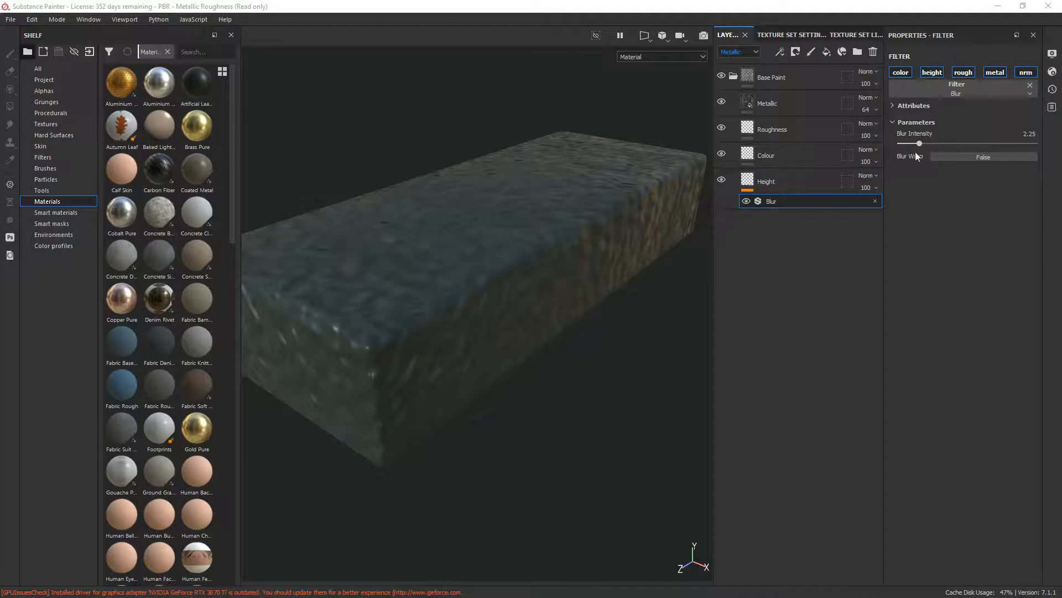
left_click_drag(918, 144, 917, 144)
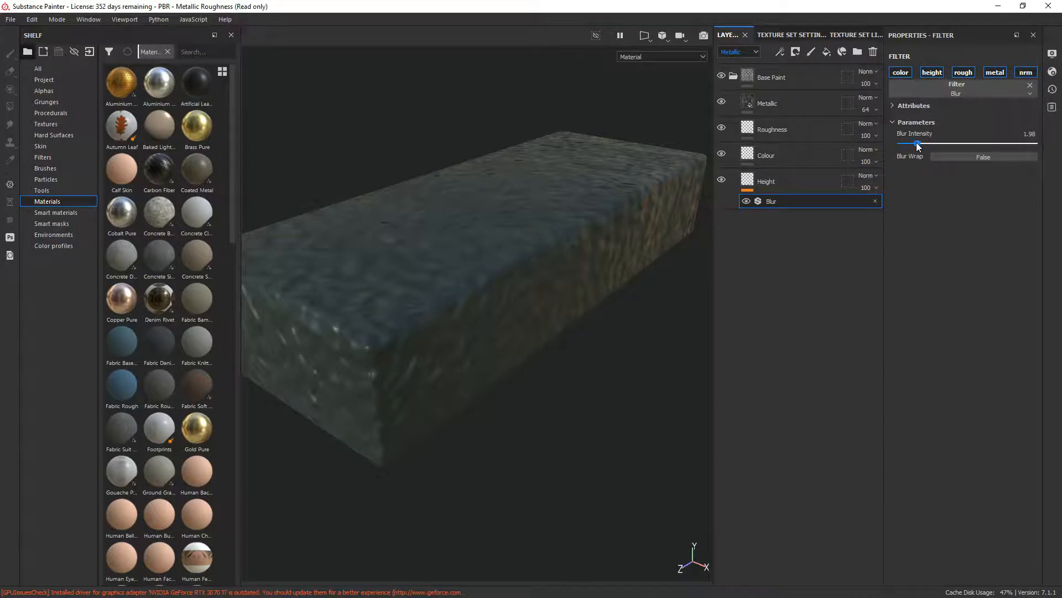
Set the Height layer's Gradient Flakes map to Pattern X Amount 126, Pattern Y Amount 128 and Pattern Masking 0.06.
left_click(811, 177)
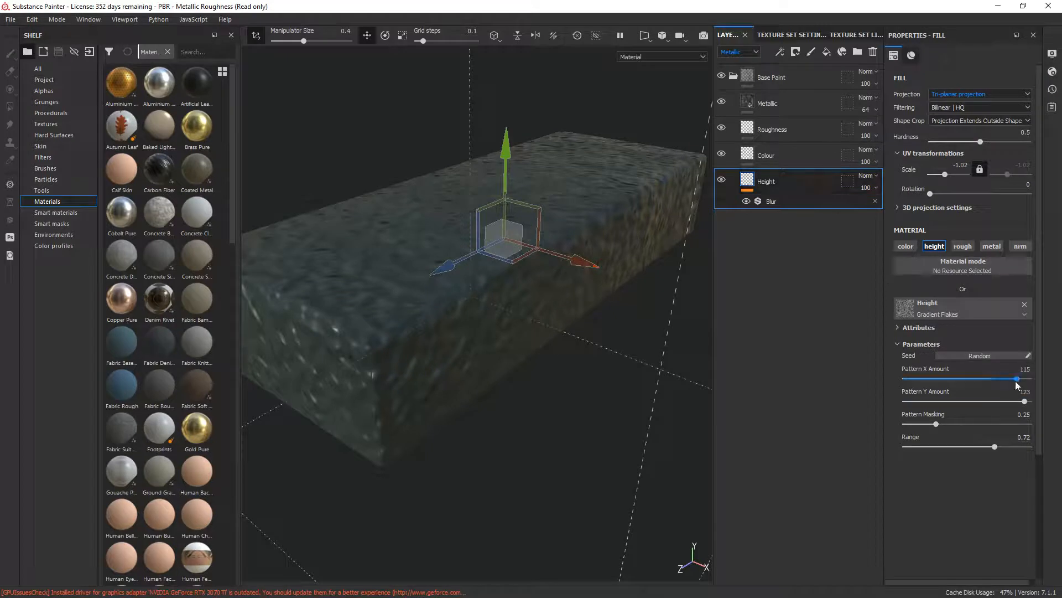
left_click_drag(1017, 379, 1027, 379)
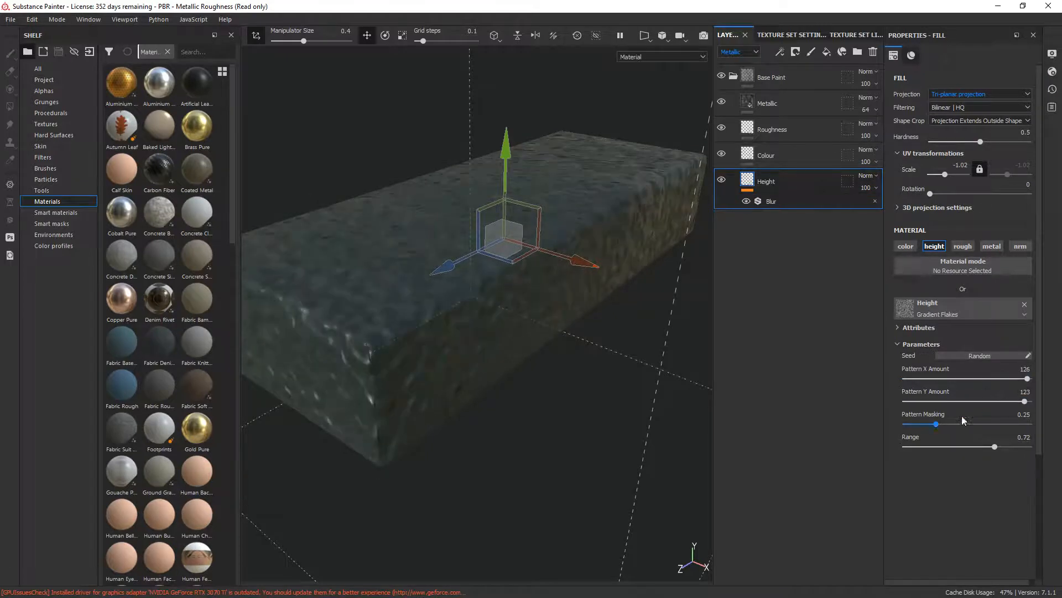
left_click_drag(939, 423, 912, 419)
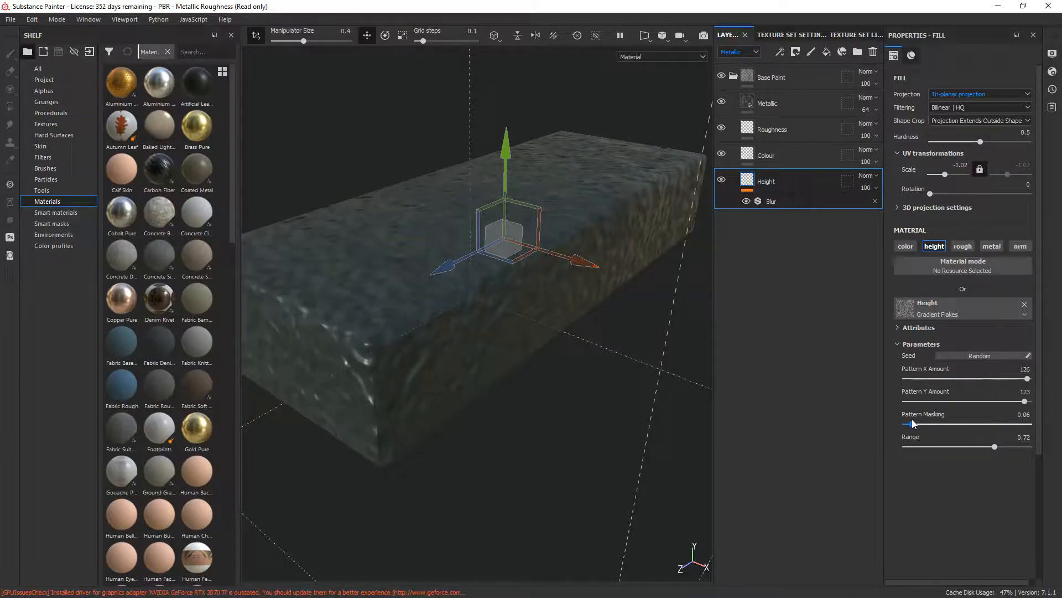
left_click_drag(1024, 403, 1034, 404)
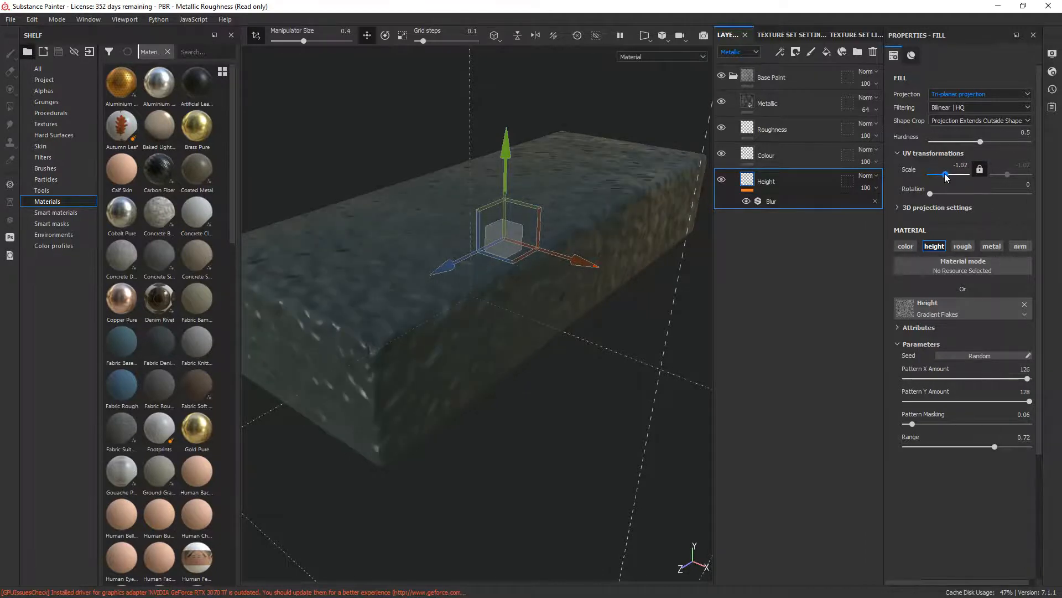
Set the Height layer's tri-planar UV scale to -3.2.
mouse_move(946, 175)
left_mouse_down()
mouse_move(931, 176)
mouse_move(942, 176)
left_mouse_up()
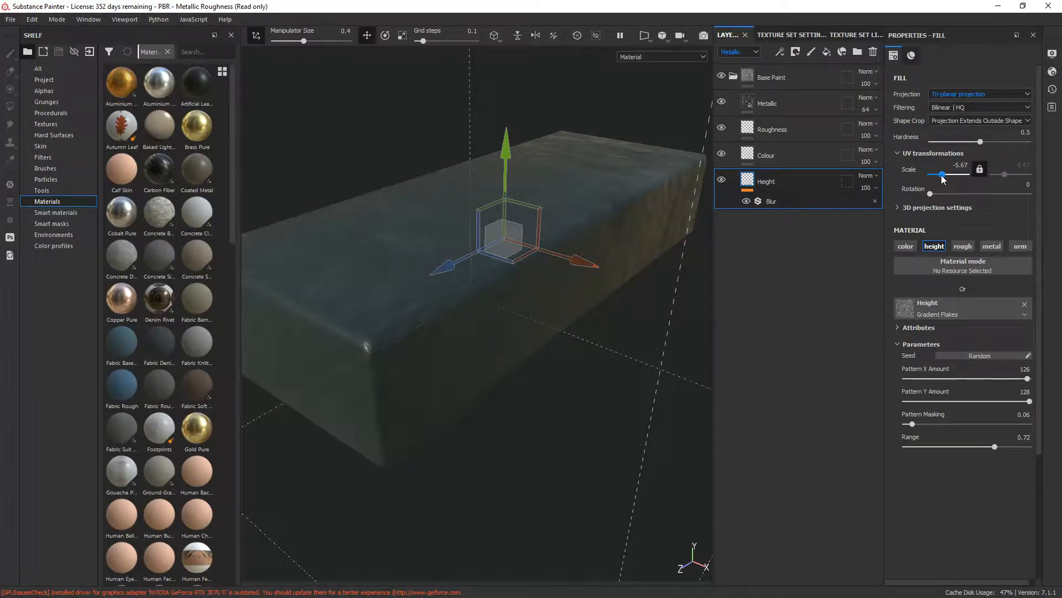
left_click_drag(943, 175, 945, 175)
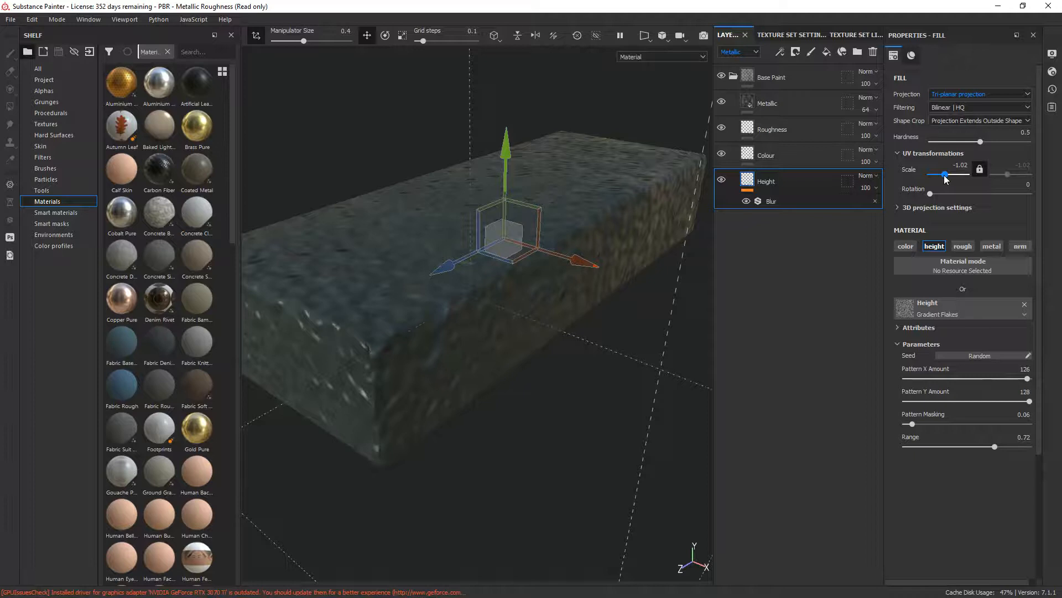
left_click_drag(944, 176, 943, 175)
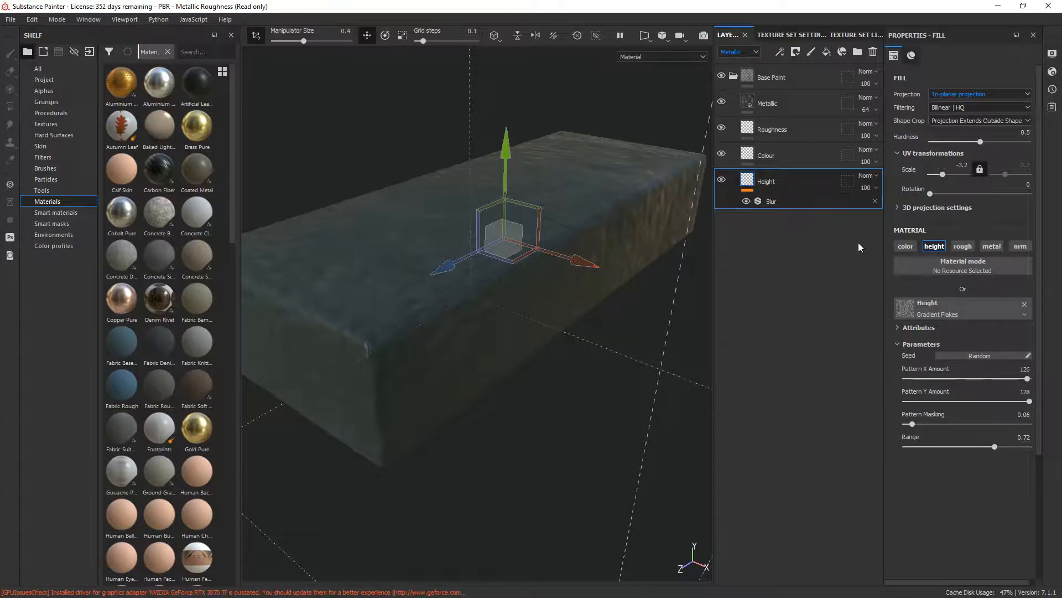
Examine the height pattern on the block's top, sides and edges from several angles and distances.
middle_click_drag(348, 303, 387, 261, "alt")
left_click_drag(387, 261, 436, 296, "alt")
scroll(374, 288, "down", 6)
middle_click_drag(437, 297, 536, 266, "alt")
left_click_drag(507, 274, 501, 298, "alt")
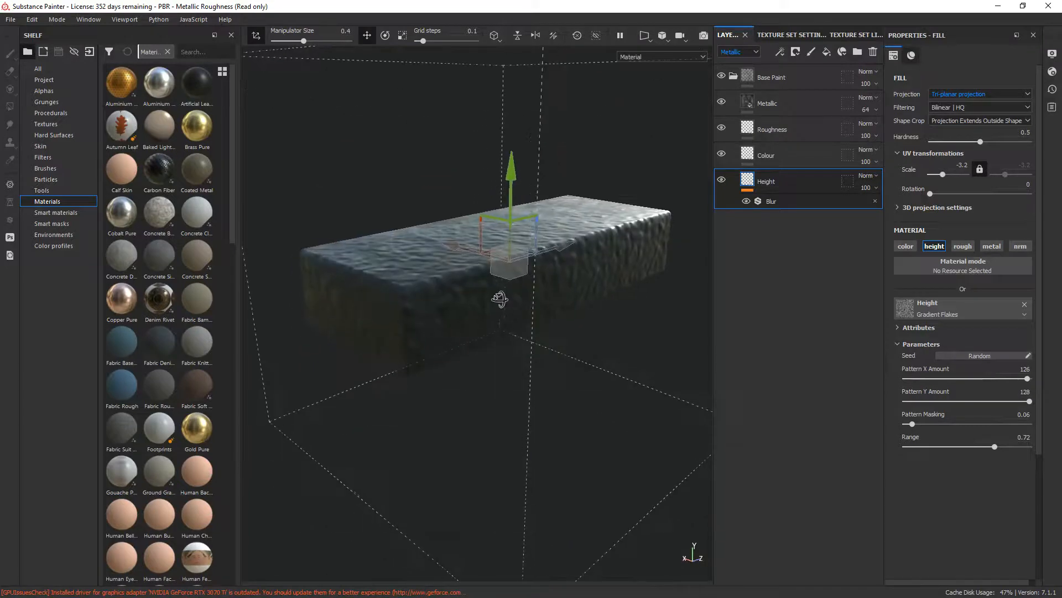
scroll(396, 279, "down", 1)
scroll(398, 281, "up", 2)
scroll(409, 294, "up", 4)
left_click_drag(409, 294, 430, 258, "alt")
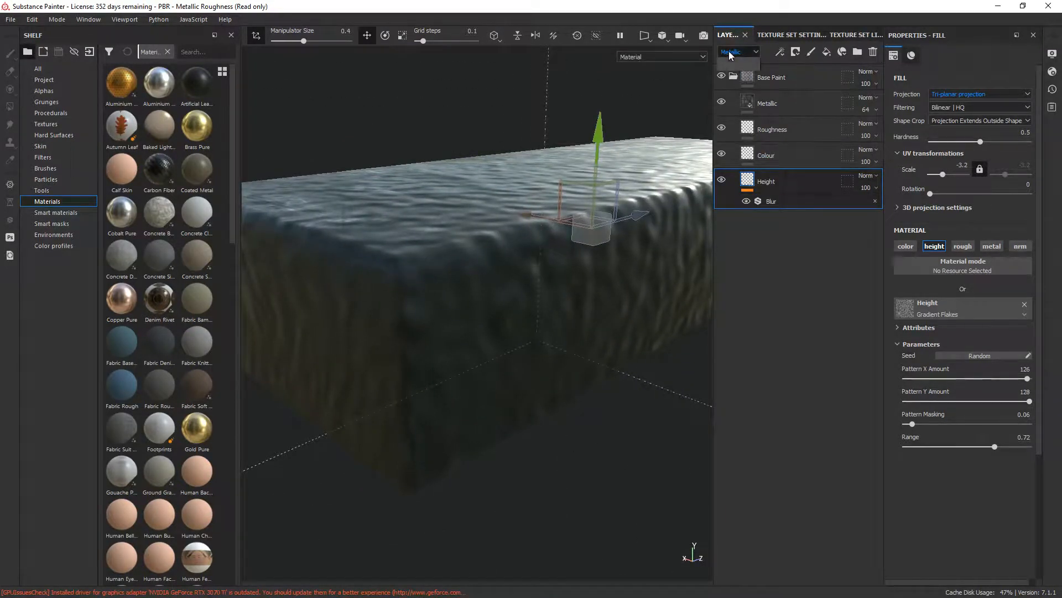
Display the Height channel in the layer stack and lower the Height layer's opacity to 20.
left_click(730, 51)
left_click(733, 70)
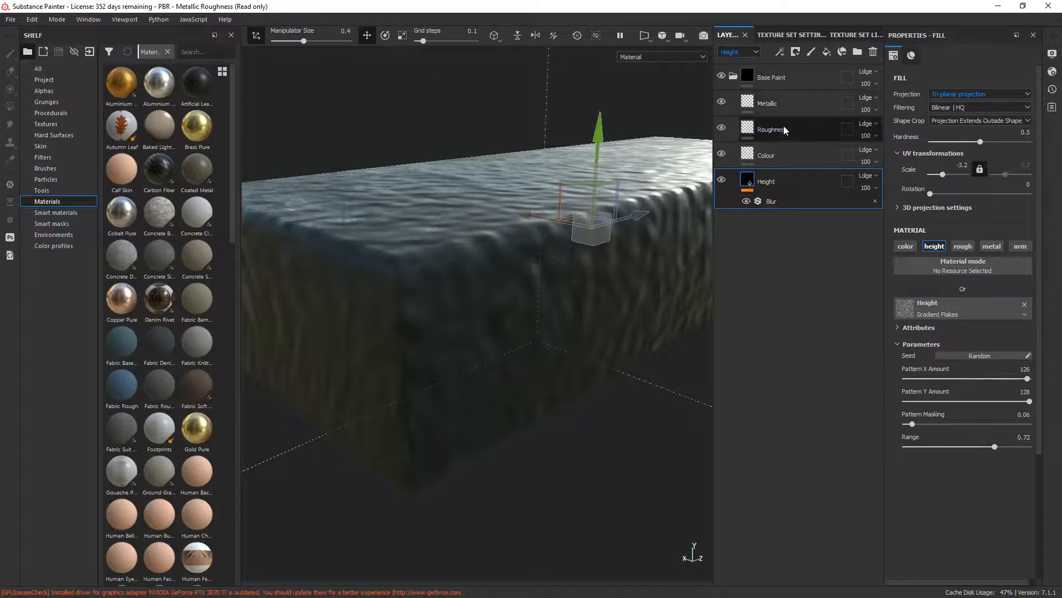
left_click(867, 191)
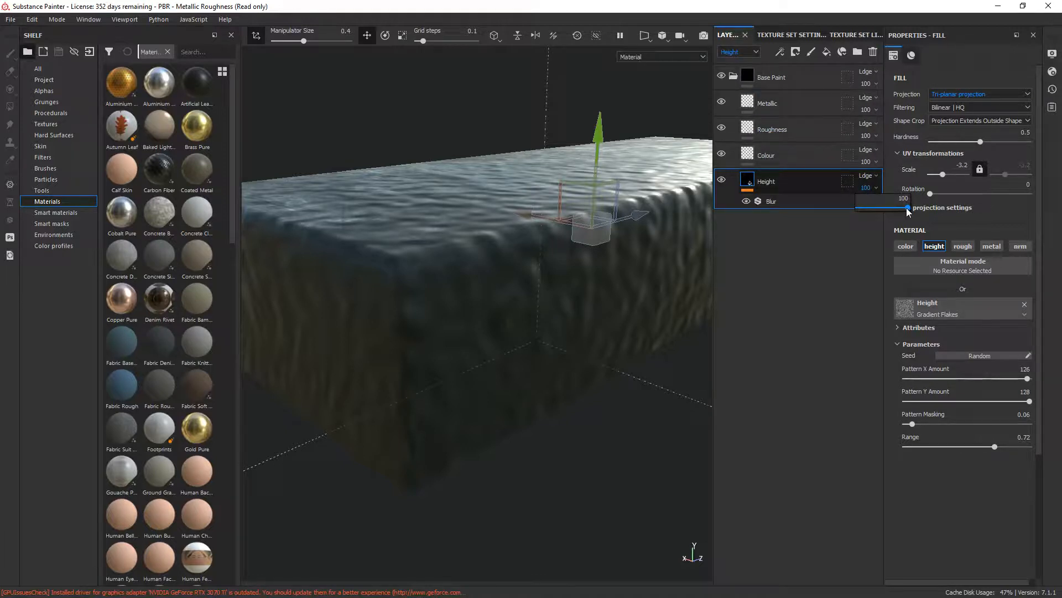
left_click_drag(908, 208, 862, 204)
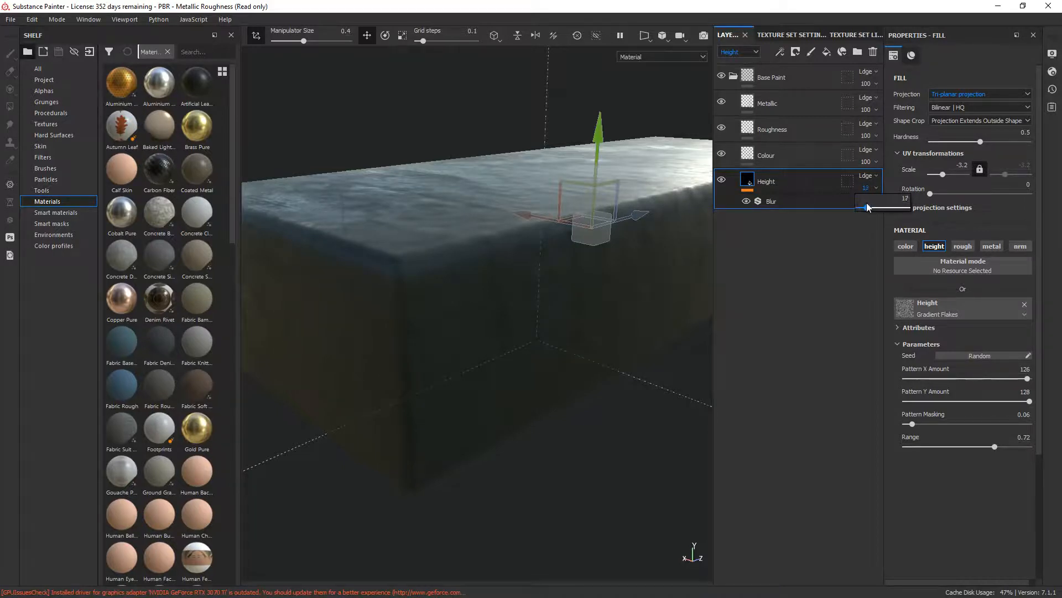
left_click_drag(867, 204, 868, 204)
Rotate the environment lighting to check the block's surface, and reduce the Height layer's opacity to 10.
mouse_move(521, 227)
left_mouse_down("alt")
mouse_move(496, 199)
mouse_move(586, 215)
mouse_move(519, 206)
left_mouse_up("alt")
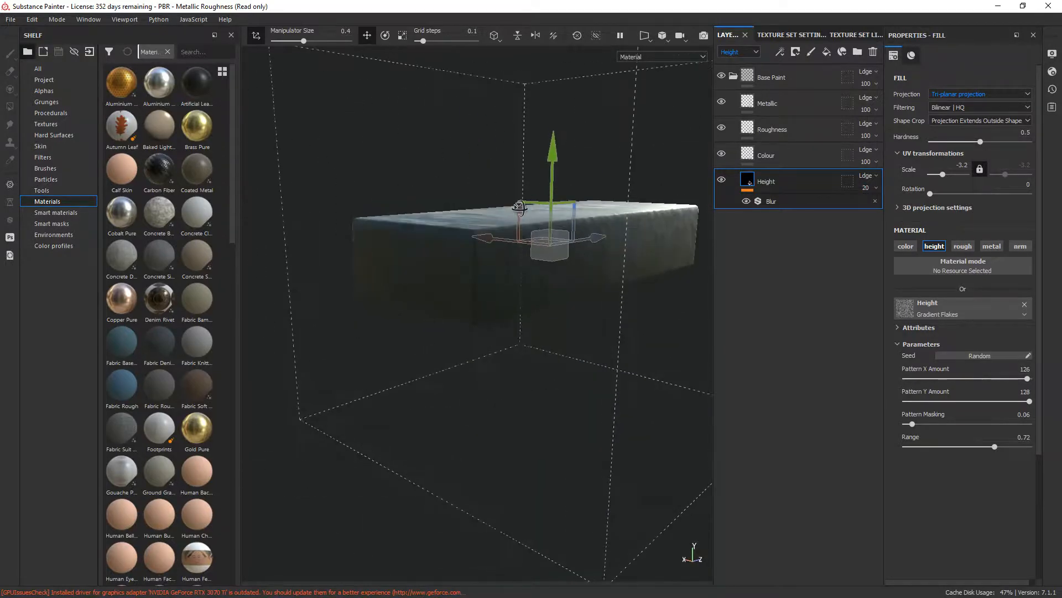
right_click(457, 178)
left_click(405, 159)
right_click_drag(407, 161, 447, 166, "shift")
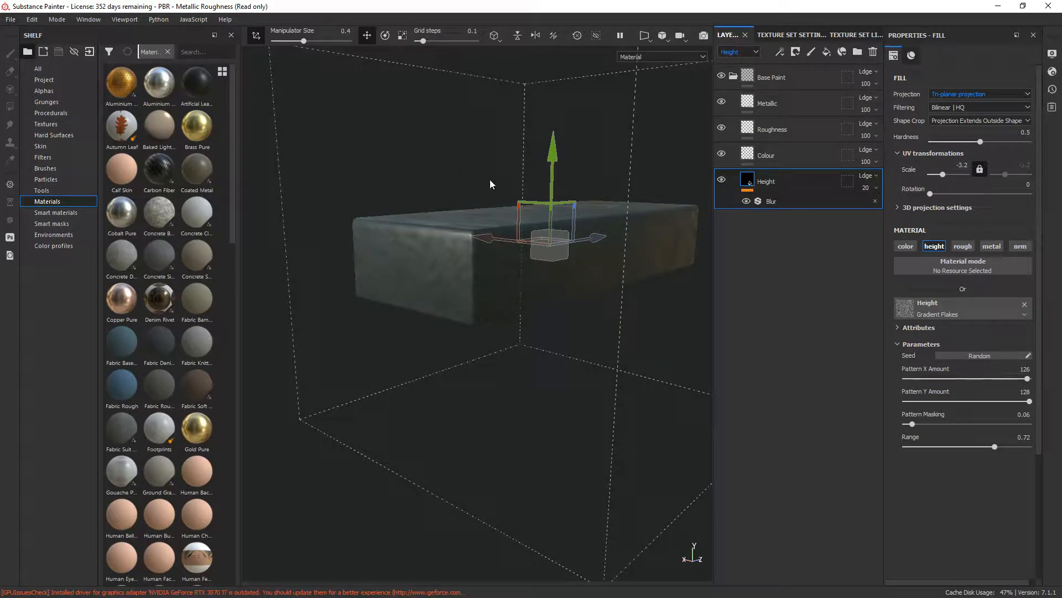
left_click(875, 188)
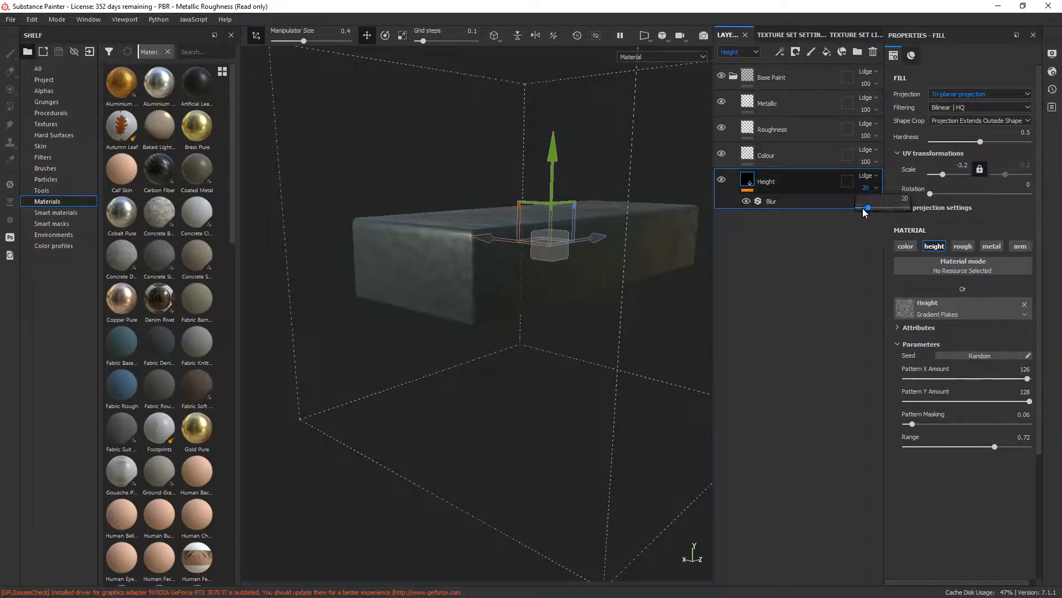
left_click_drag(864, 210, 866, 211)
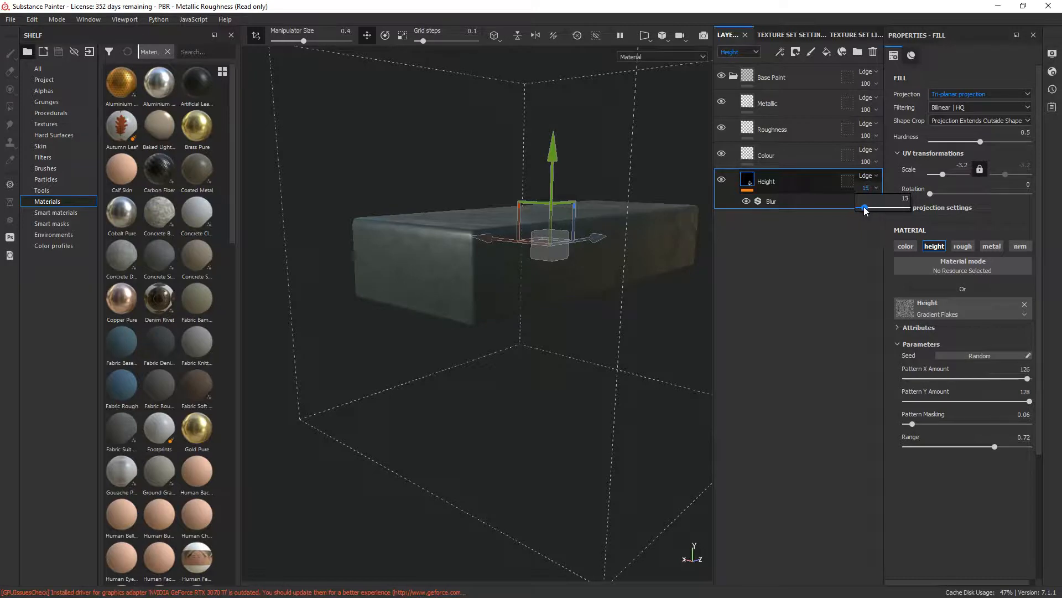
Switch to Iray rendering, enable the dome's clear color and disable its ground.
left_click_drag(505, 244, 479, 282, "alt")
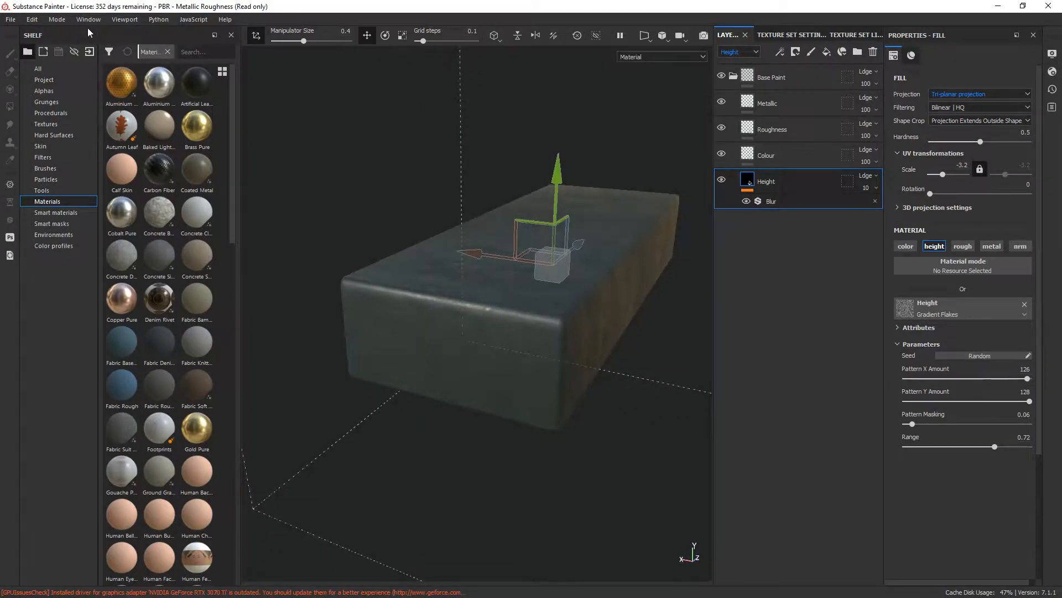
left_click(56, 20)
key("Escape")
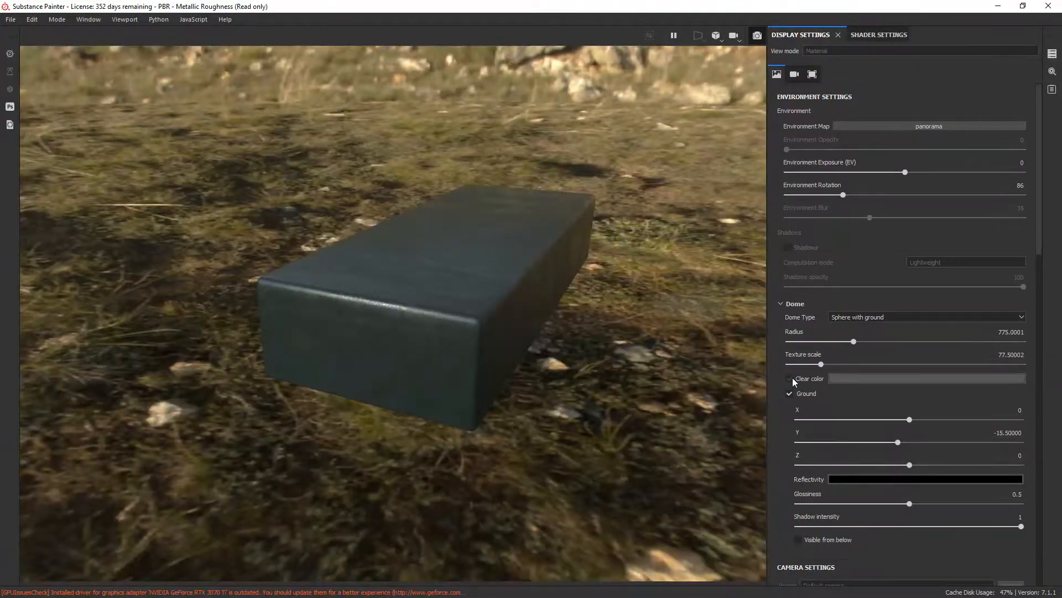
left_click(790, 378)
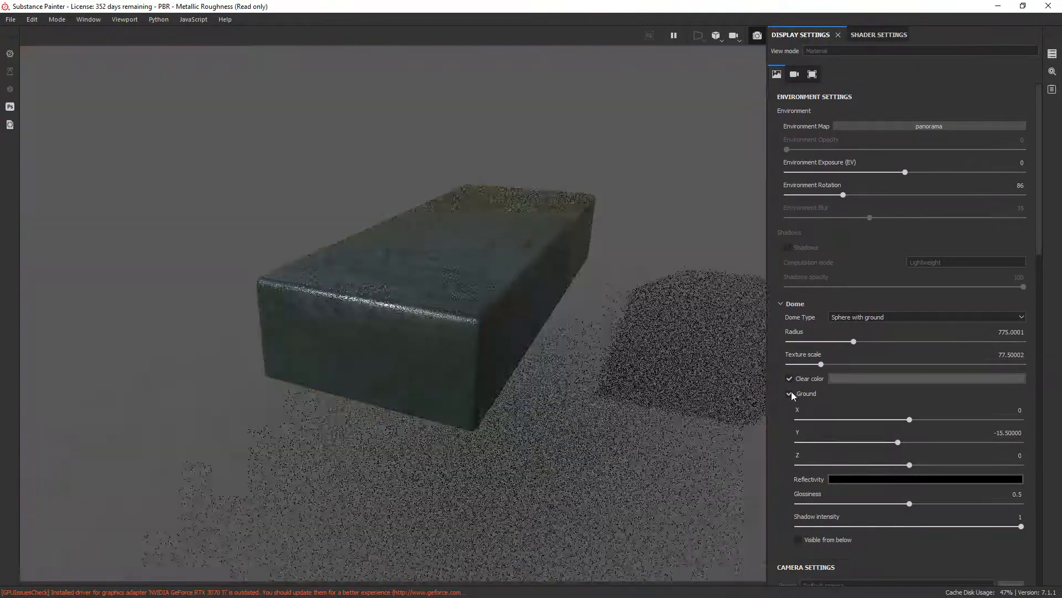
left_click(790, 393)
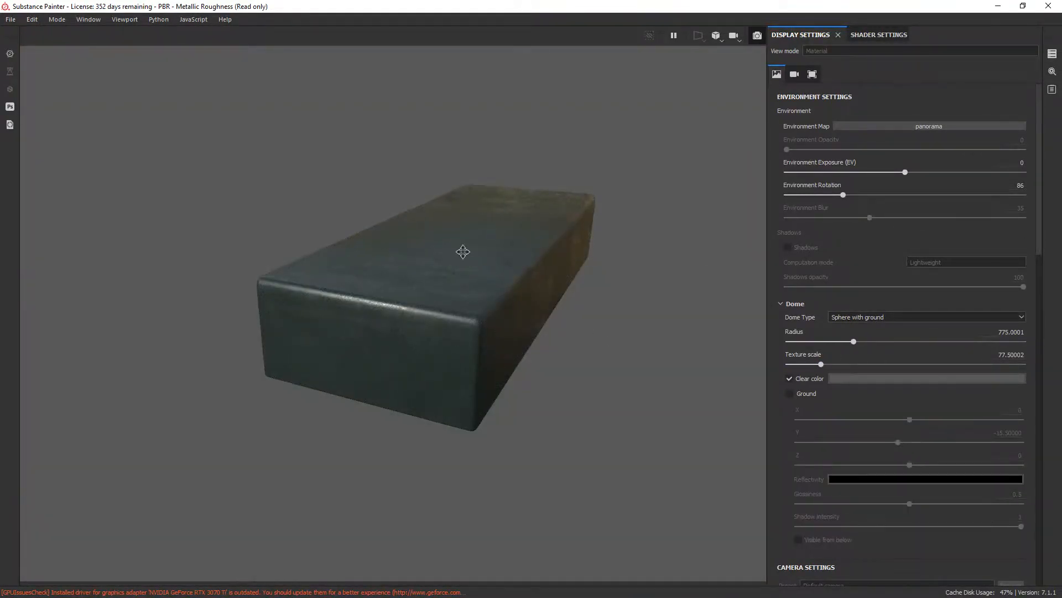
Examine the rendered block's surface from several angles with the environment rotated to 32 and 221.
left_click_drag(463, 249, 371, 210, "alt")
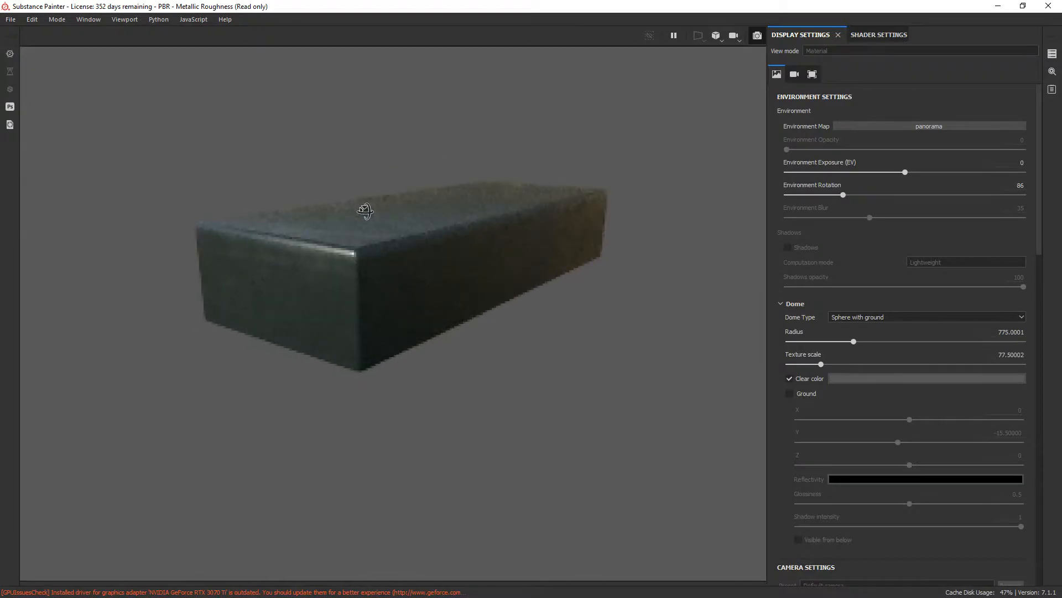
right_click_drag(366, 204, 457, 199, "shift")
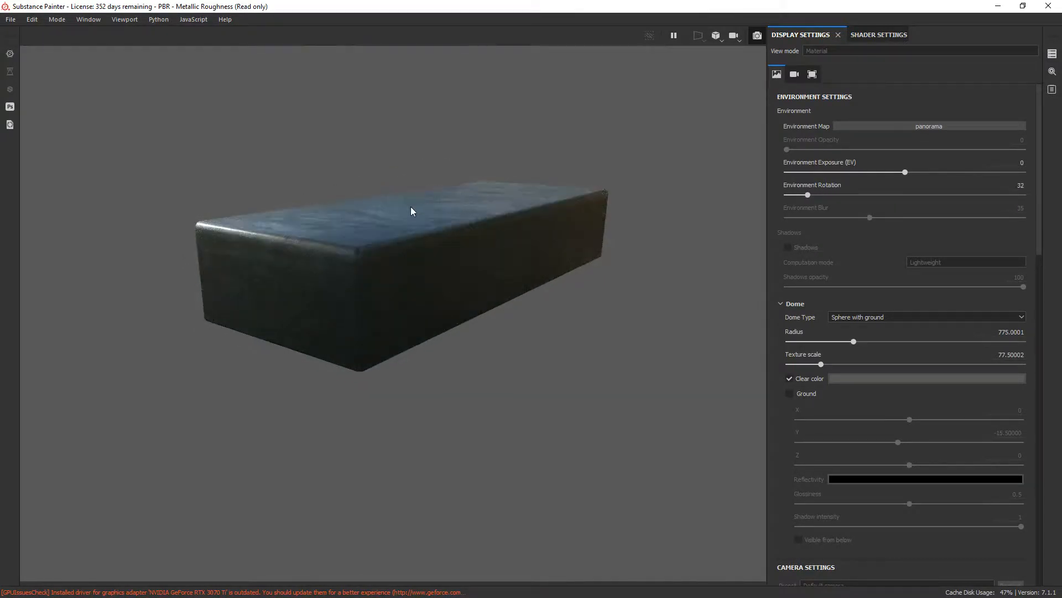
left_click_drag(423, 233, 400, 261, "alt")
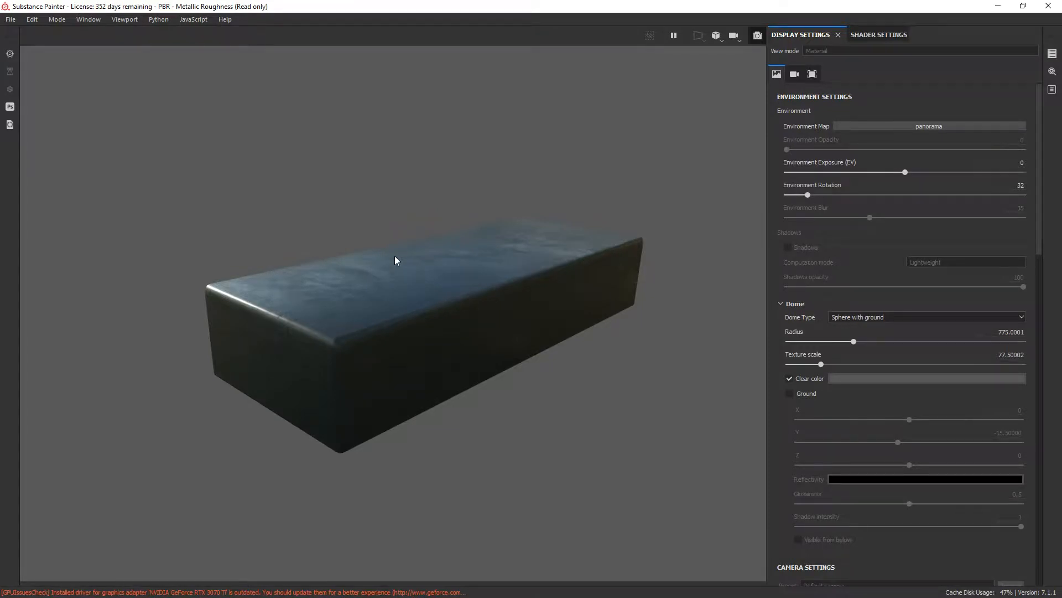
left_click_drag(408, 254, 343, 210, "alt")
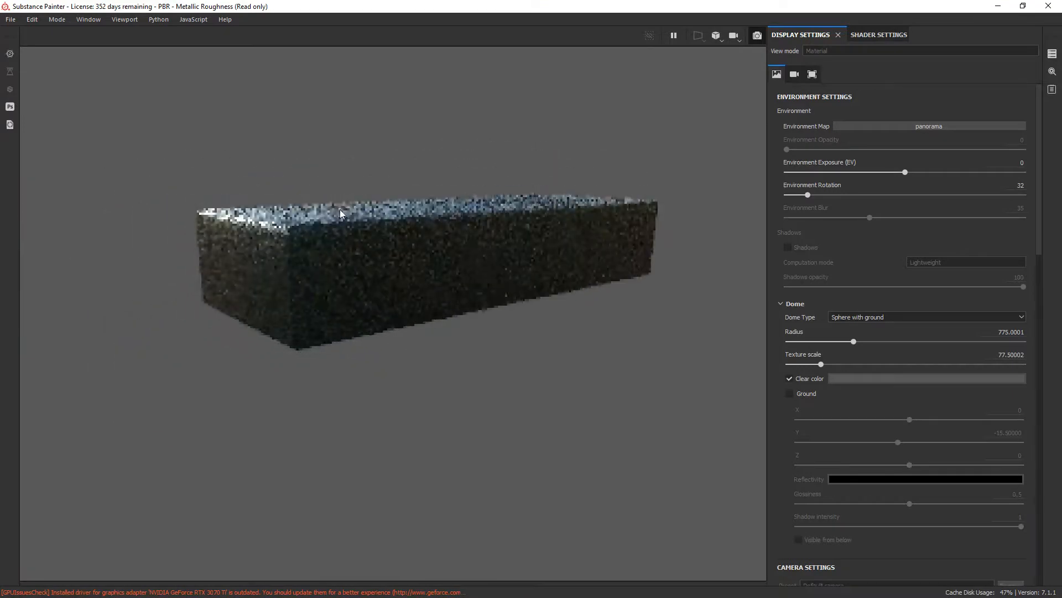
middle_click_drag(375, 199, 363, 252, "alt")
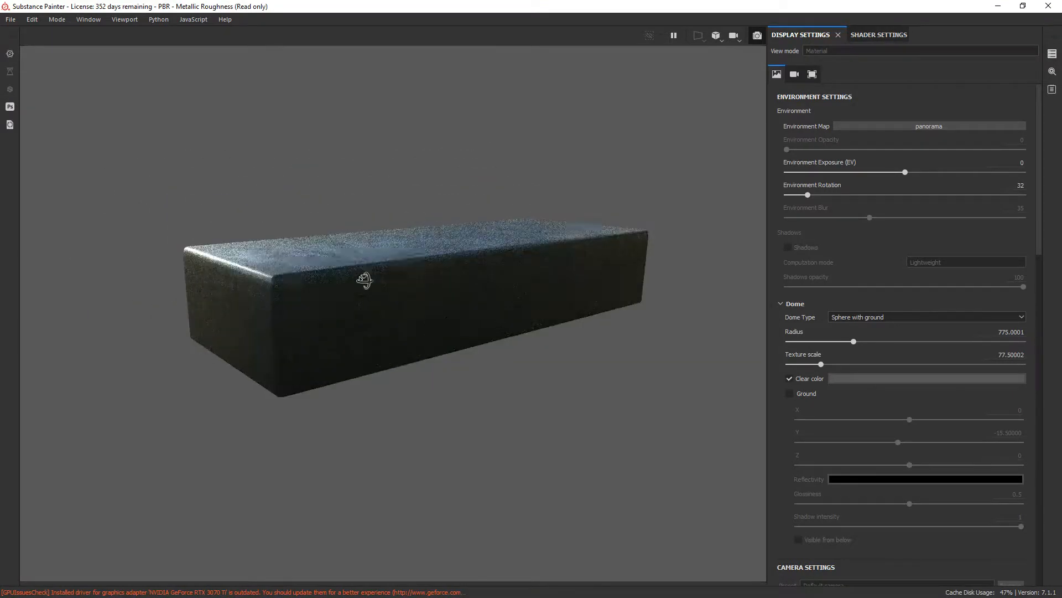
left_click_drag(365, 280, 370, 299, "alt")
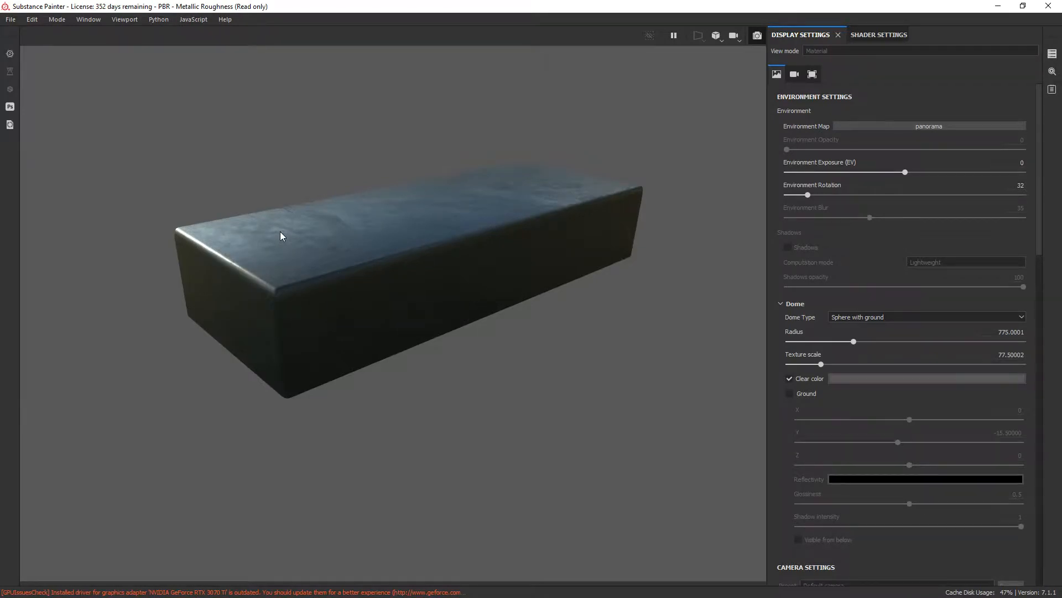
right_click_drag(307, 139, 349, 130, "shift")
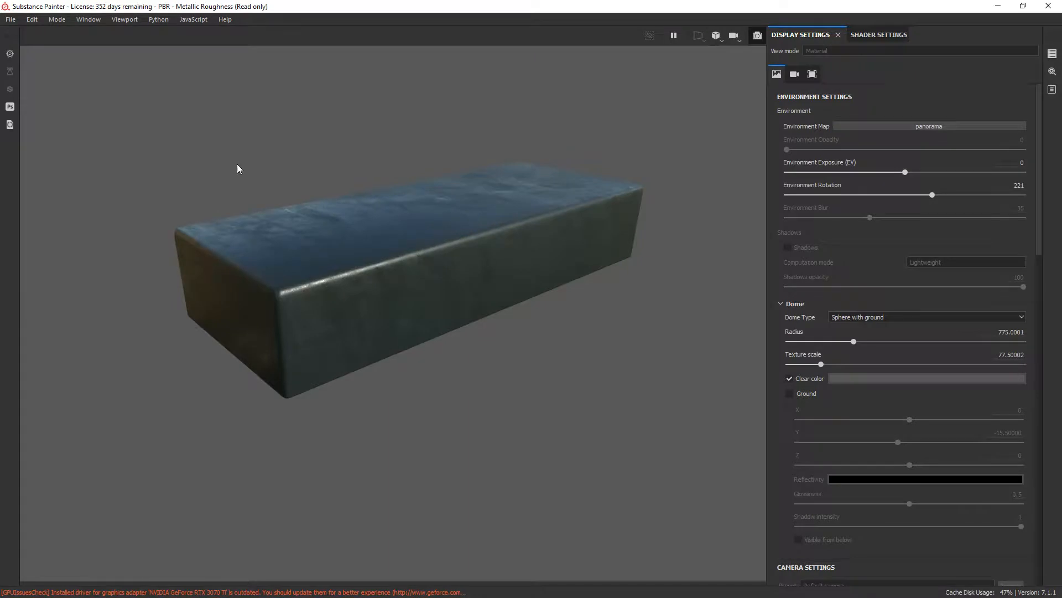
left_click_drag(236, 168, 259, 217, "alt")
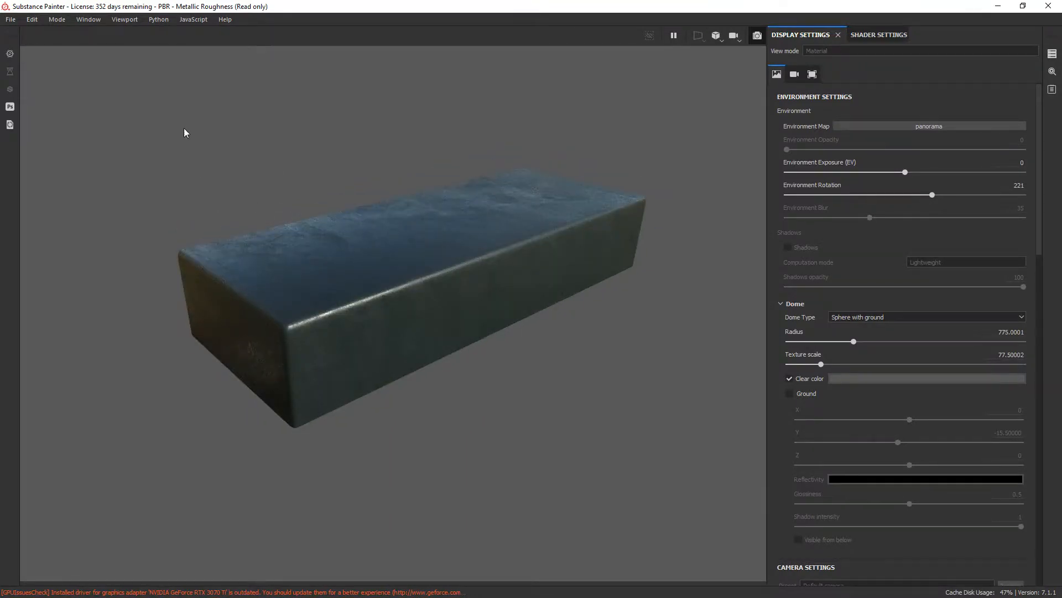
Return to Painting mode, then add a fill layer above the Height layer and delete it.
left_click(88, 20)
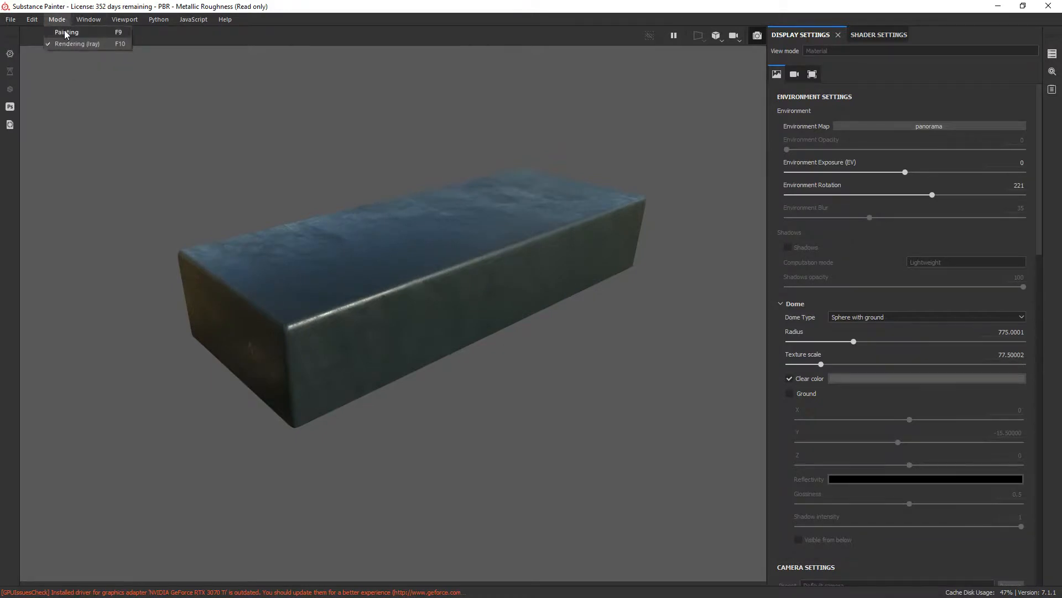
left_click(68, 32)
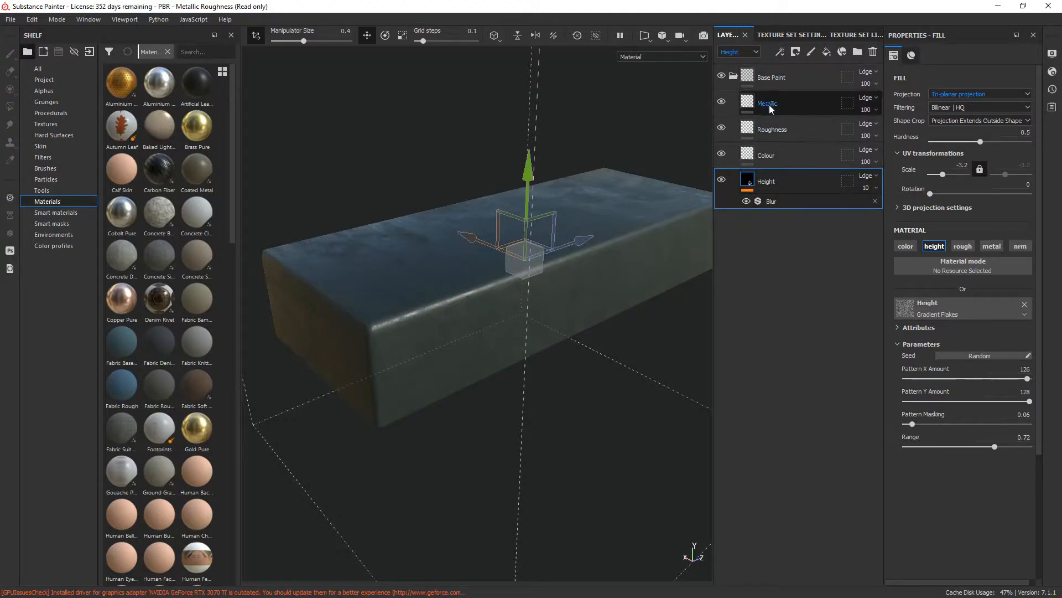
left_click(827, 52)
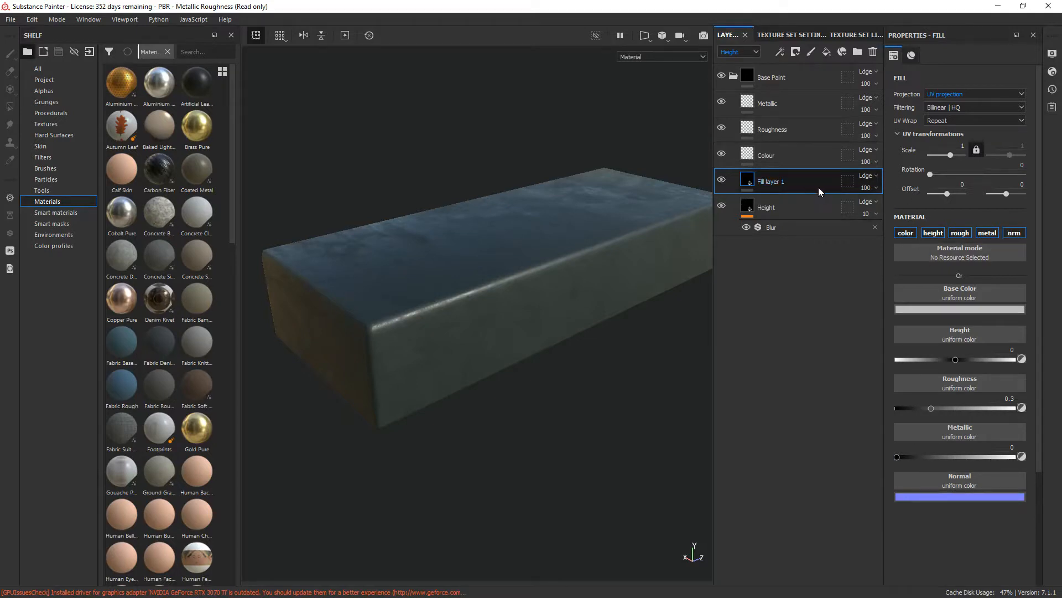
left_click(871, 53)
Toggle the visibility of the Roughness, Colour and Height layers to compare each layer's effect on the block.
left_click(786, 99)
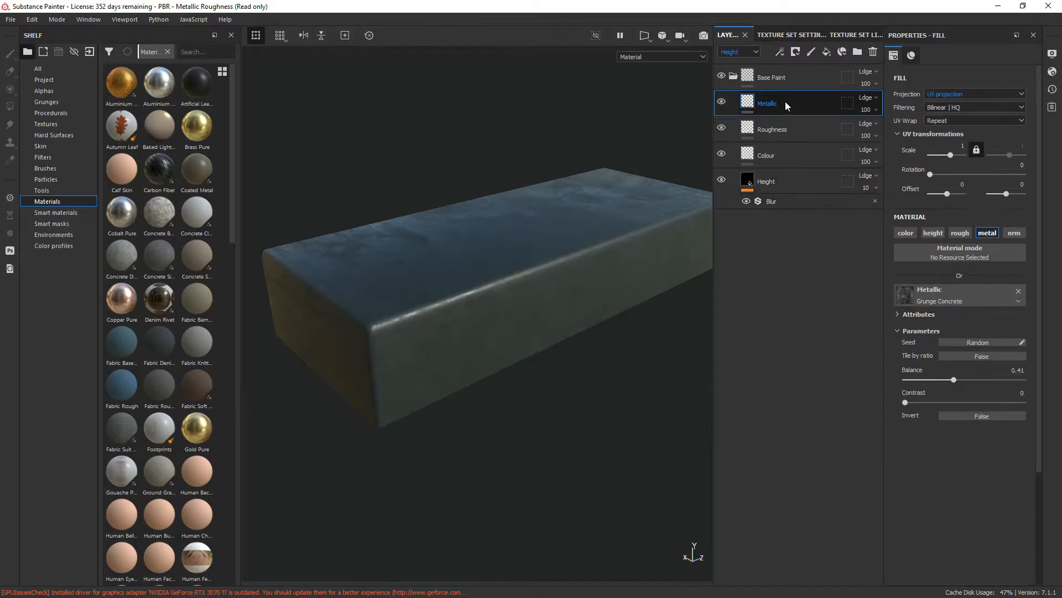
left_click(722, 127)
left_click(722, 154)
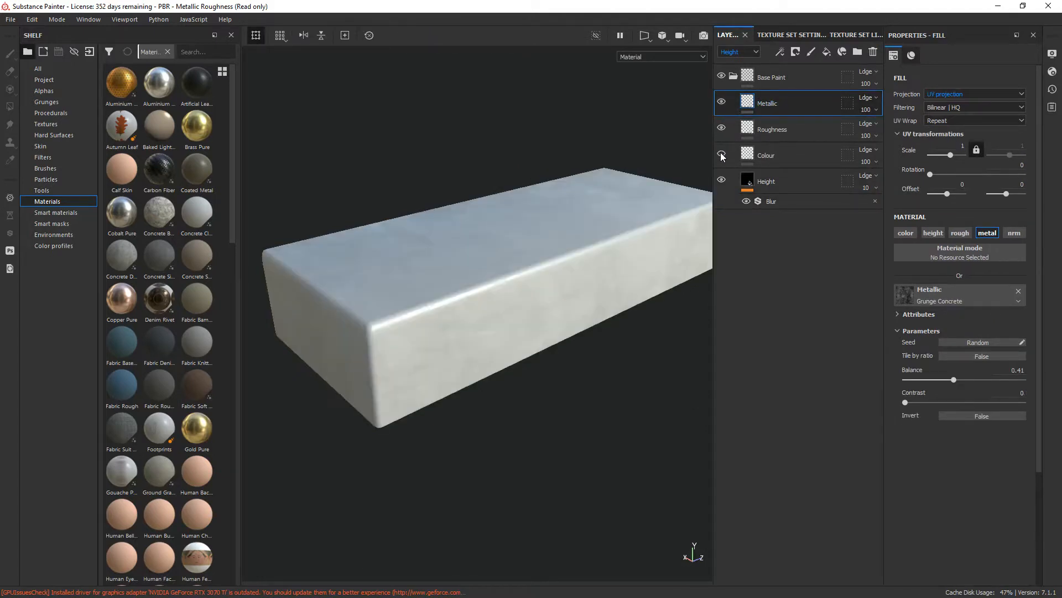
left_click(722, 155)
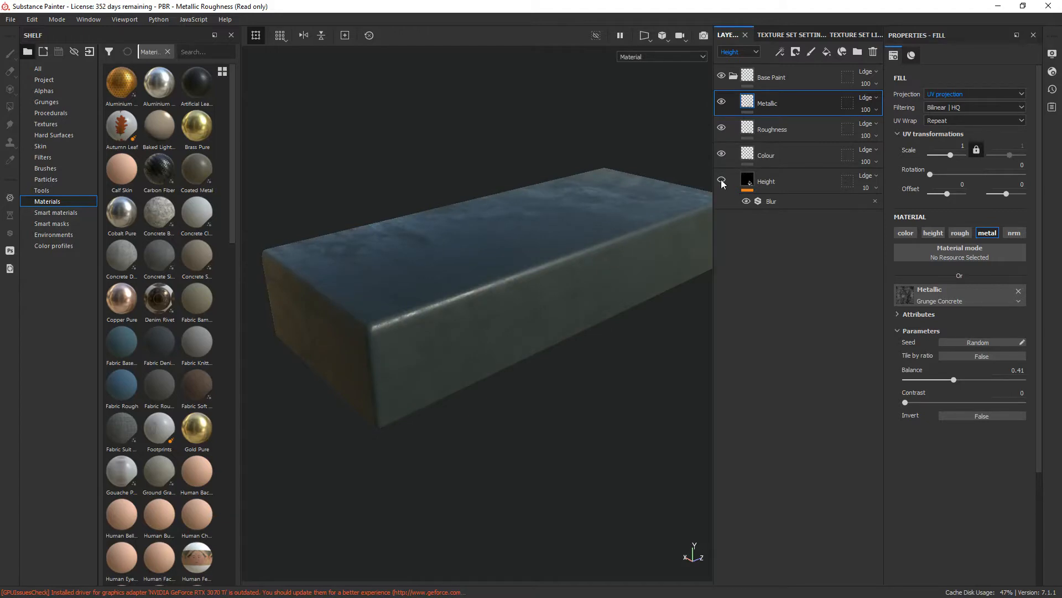
left_click(722, 178)
scroll(385, 298, "down", 2)
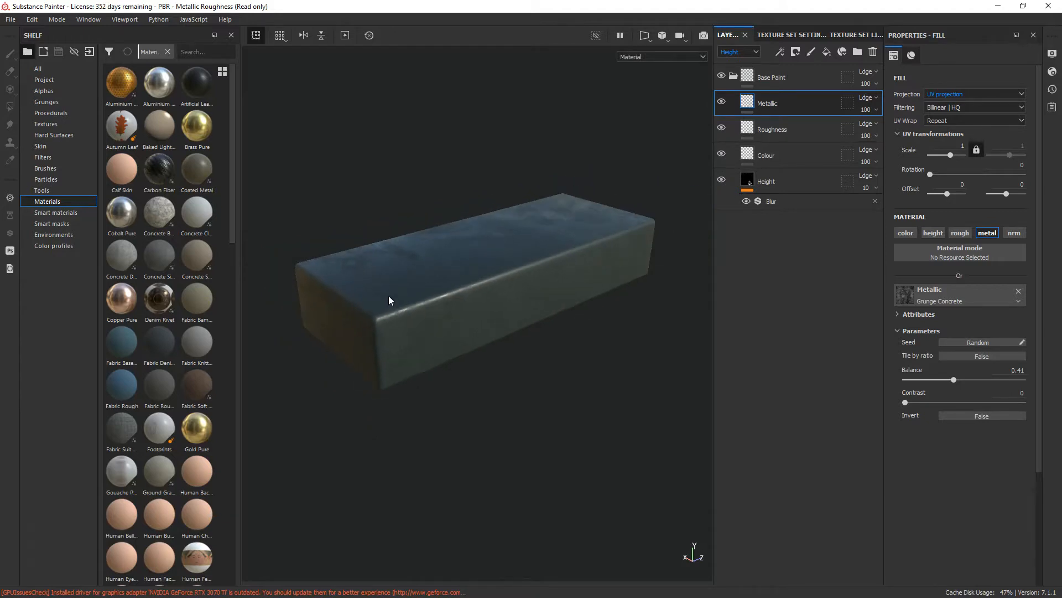
scroll(415, 271, "up", 8)
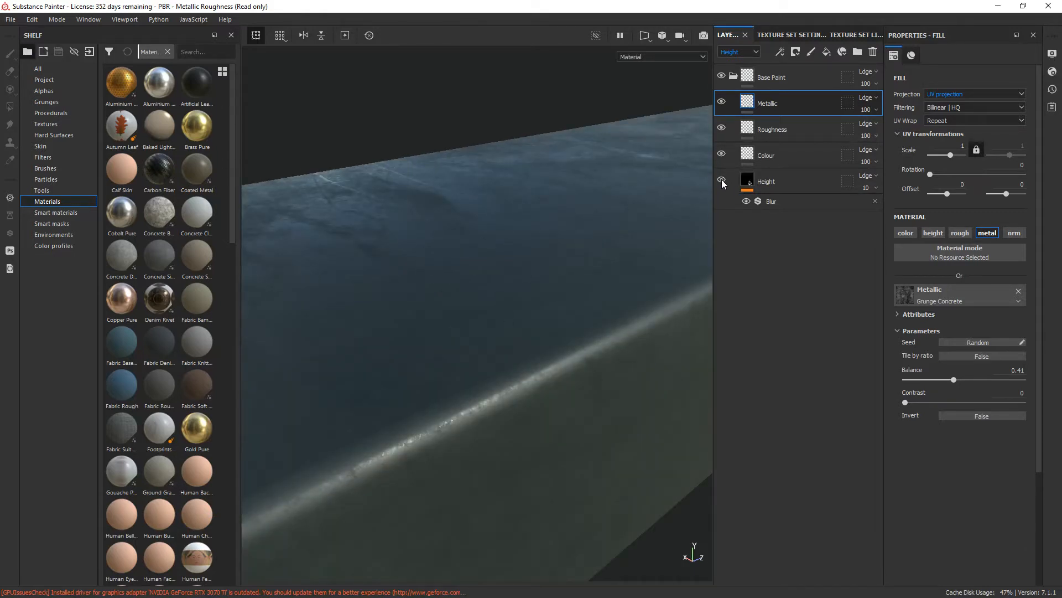
scroll(500, 249, "down", 5)
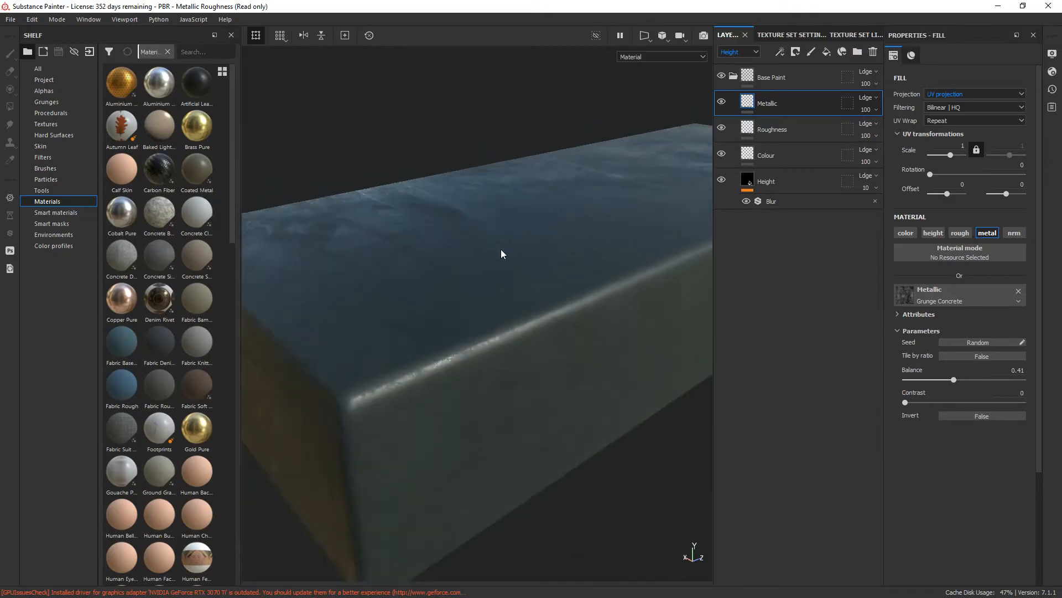